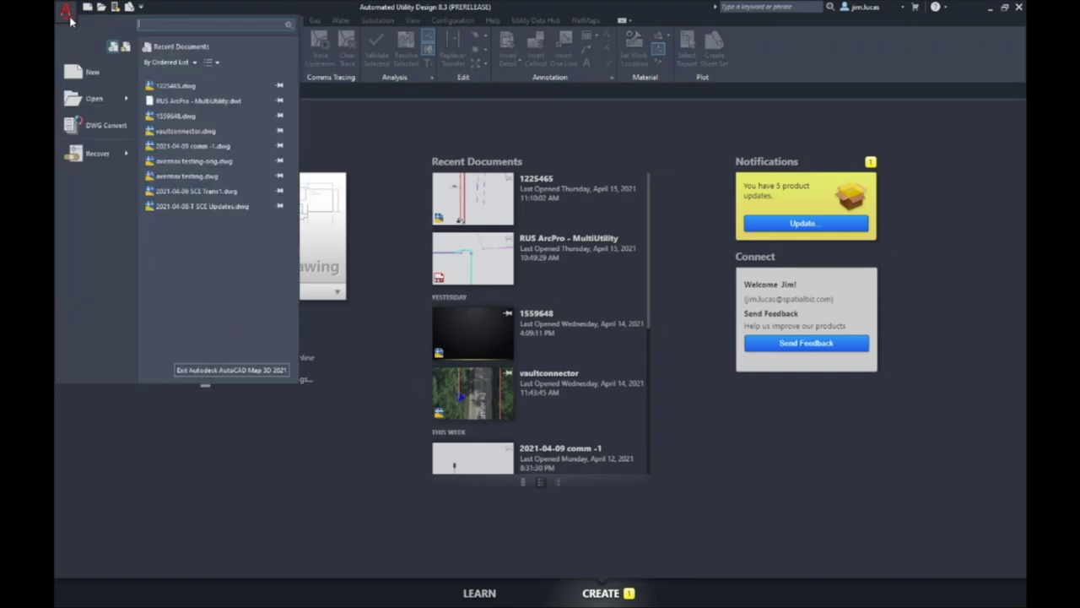
# Step: Create a new drawing from the recently used RUS ArcPro - MultiUtility.dwt template in the AUDConfig_UN_Comm project folder
pyautogui.click(93, 74)
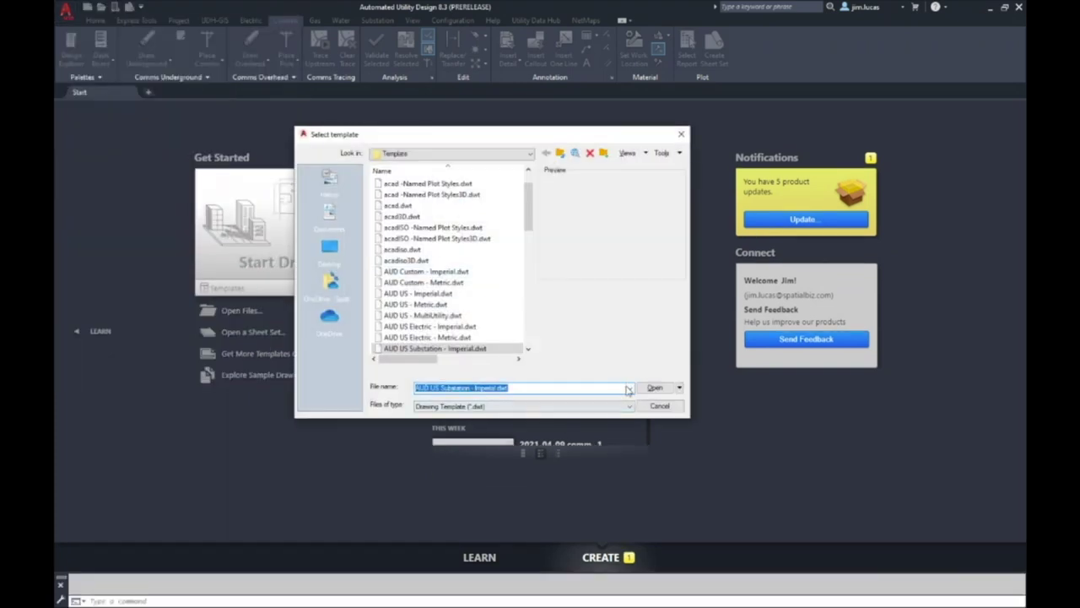
pyautogui.click(628, 389)
pyautogui.click(628, 389)
pyautogui.click(629, 390)
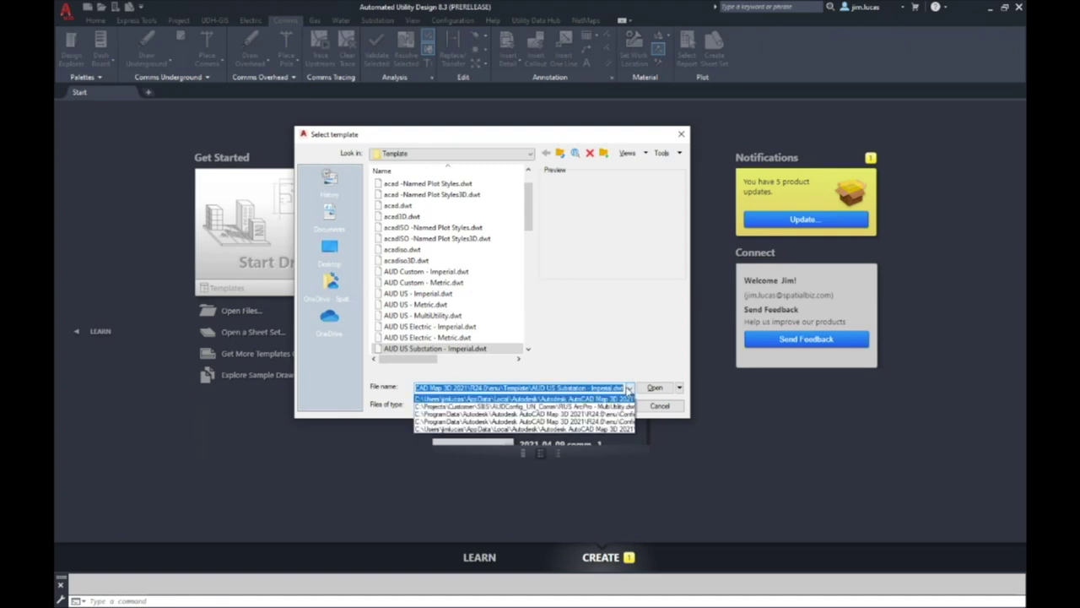
pyautogui.click(578, 406)
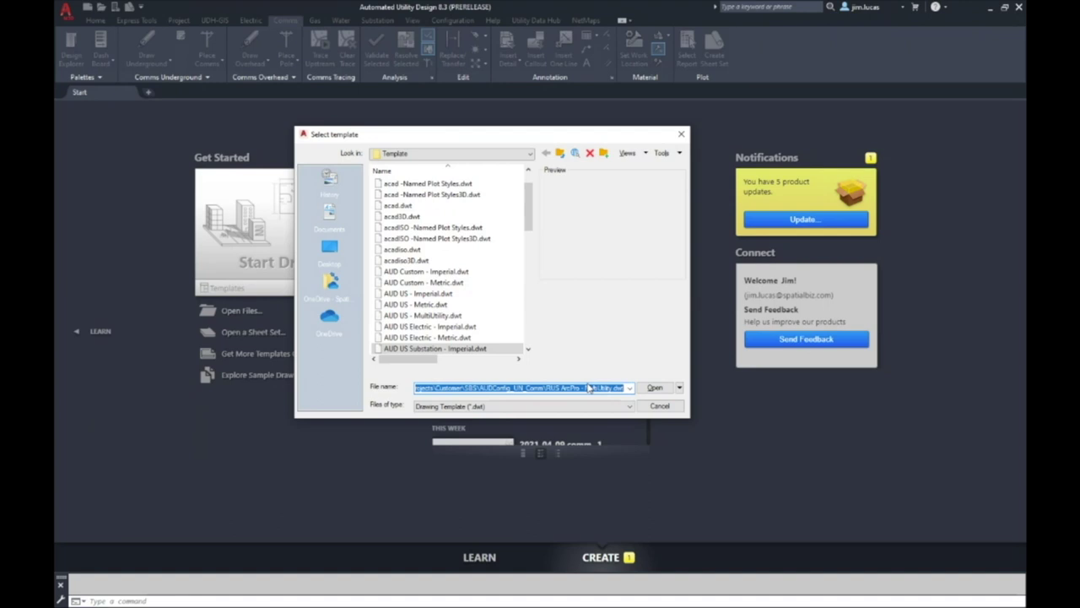
pyautogui.click(655, 388)
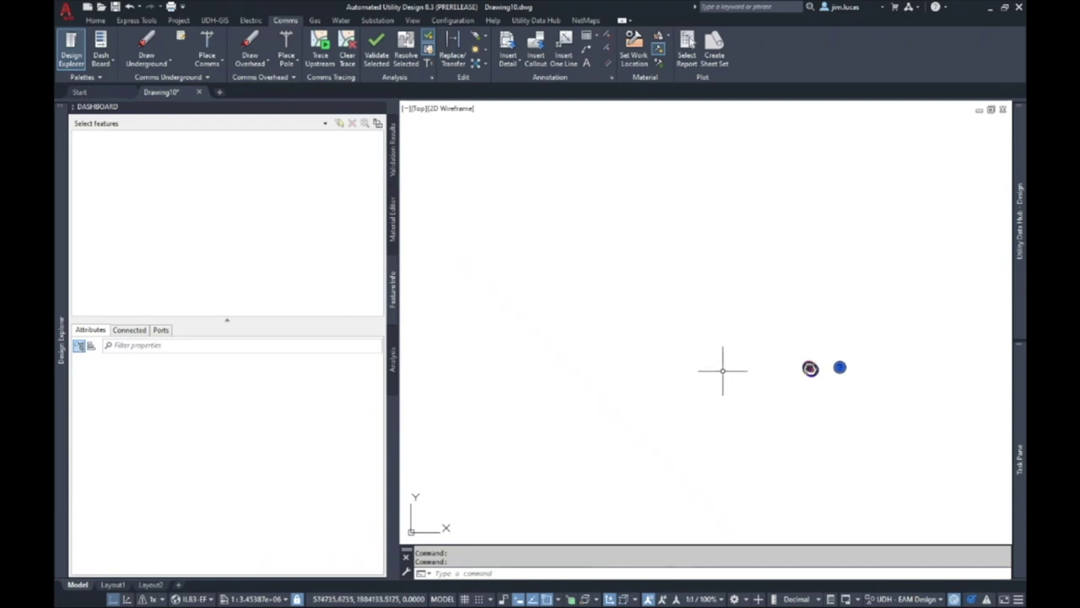
# Step: Select the SBS work order that has no design status and go to its location on the map
pyautogui.moveTo(1021, 201)
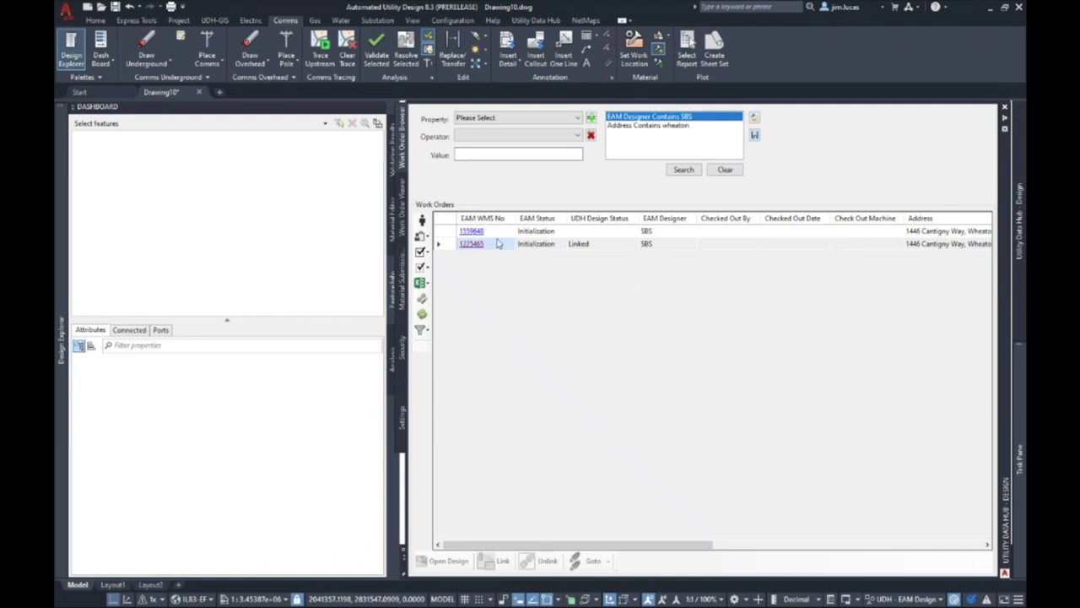
pyautogui.click(447, 231)
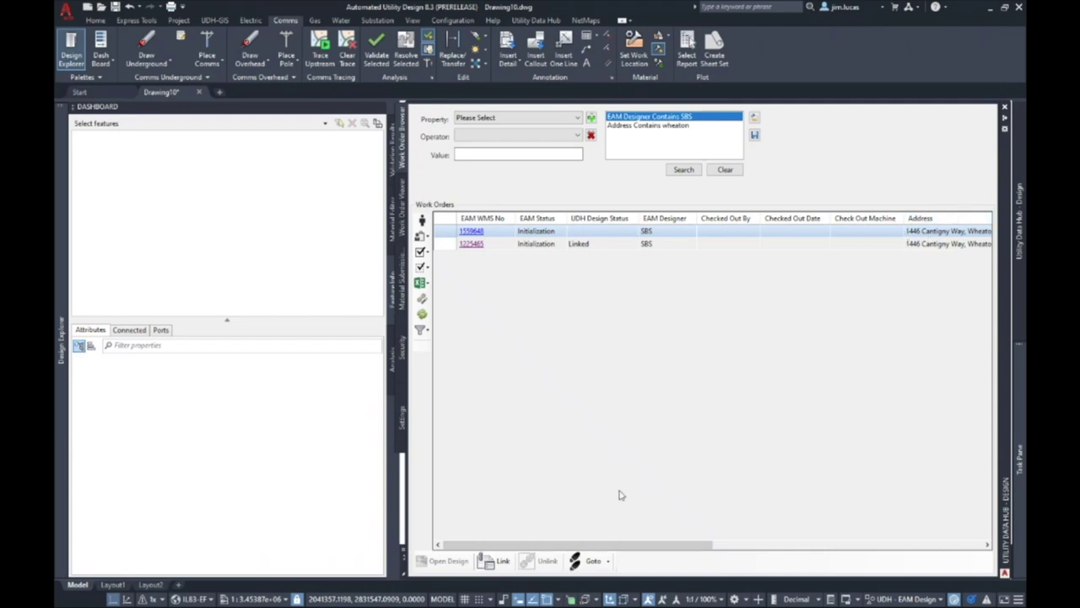
pyautogui.click(609, 560)
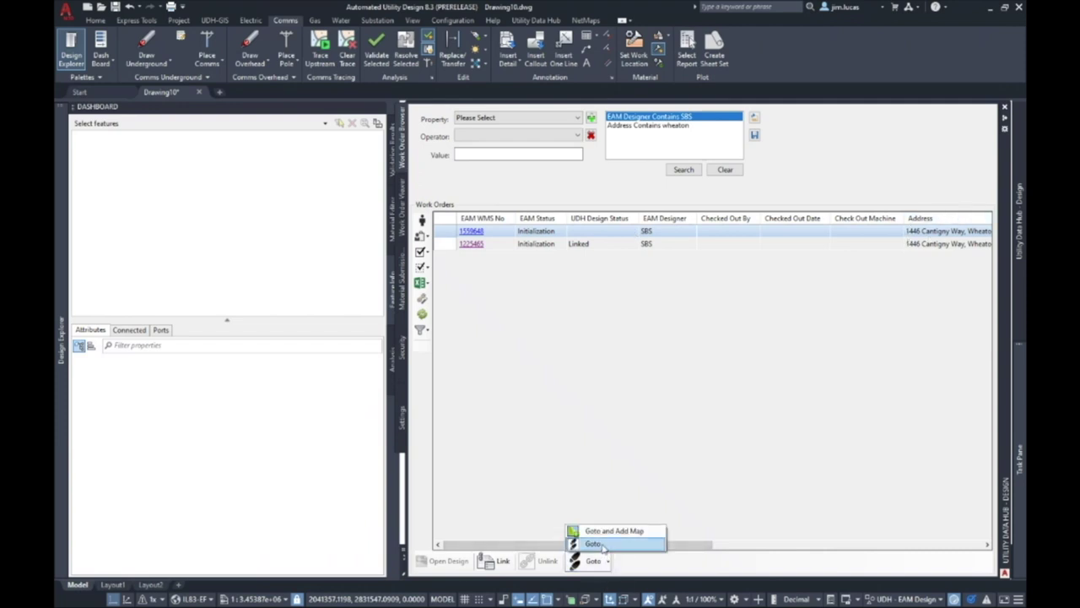
pyautogui.click(602, 544)
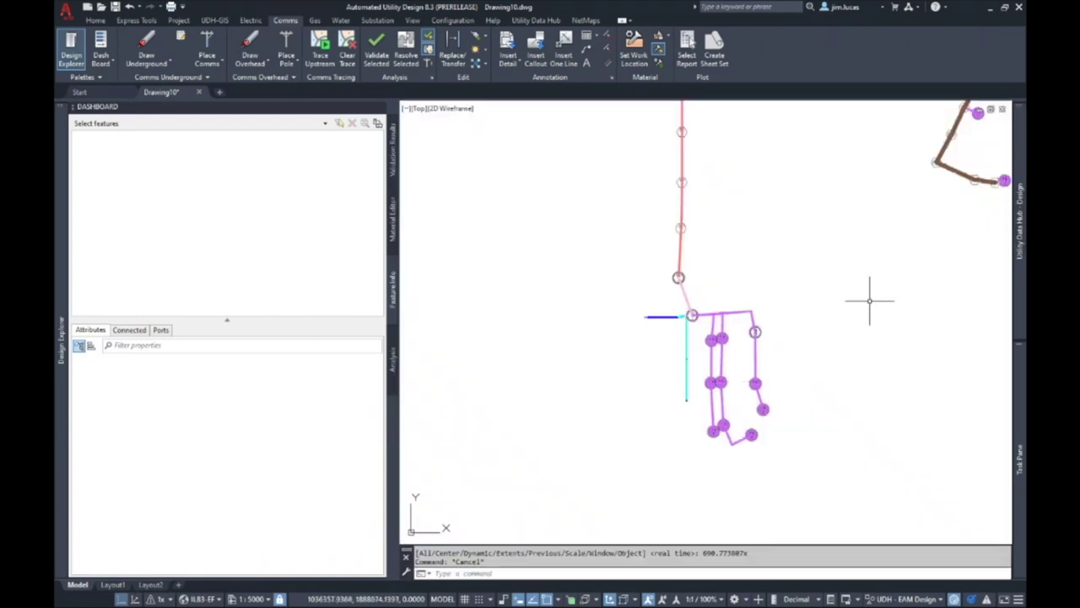
pyautogui.moveTo(1017, 250)
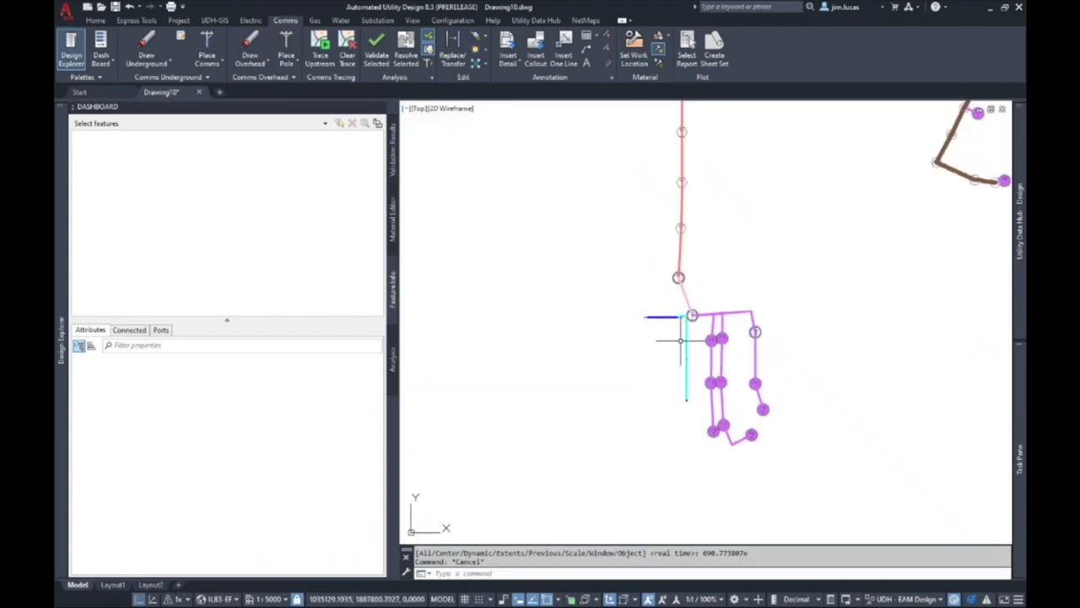
pyautogui.scroll(3, 680, 341)
pyautogui.scroll(-2, 679, 285)
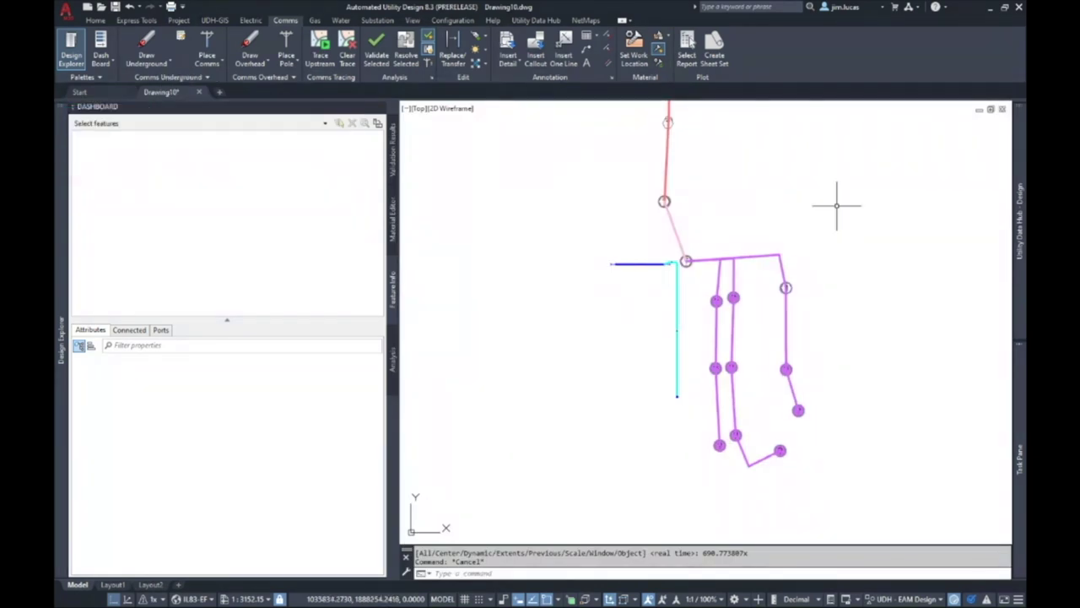
# Step: Link the selected work order to the design, save the drawing, and check the work order's design status
pyautogui.moveTo(394, 220)
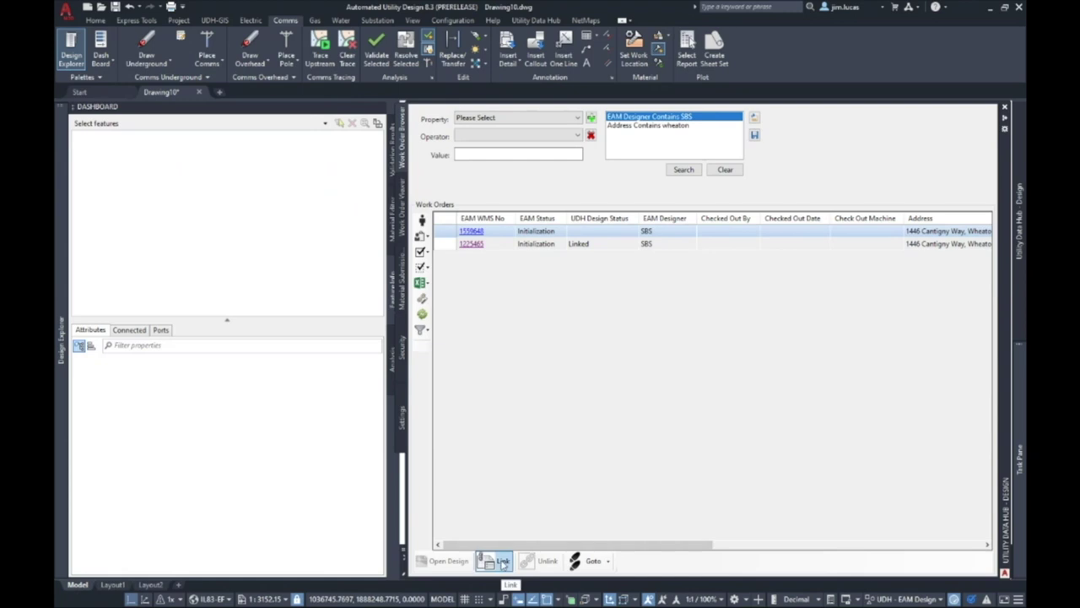
pyautogui.click(503, 562)
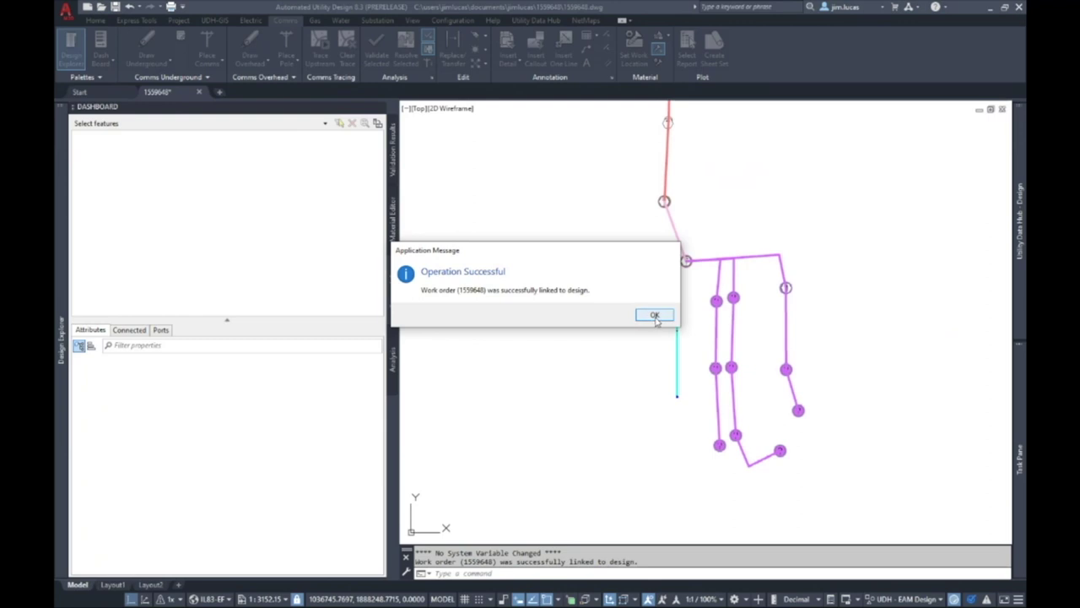
pyautogui.click(655, 316)
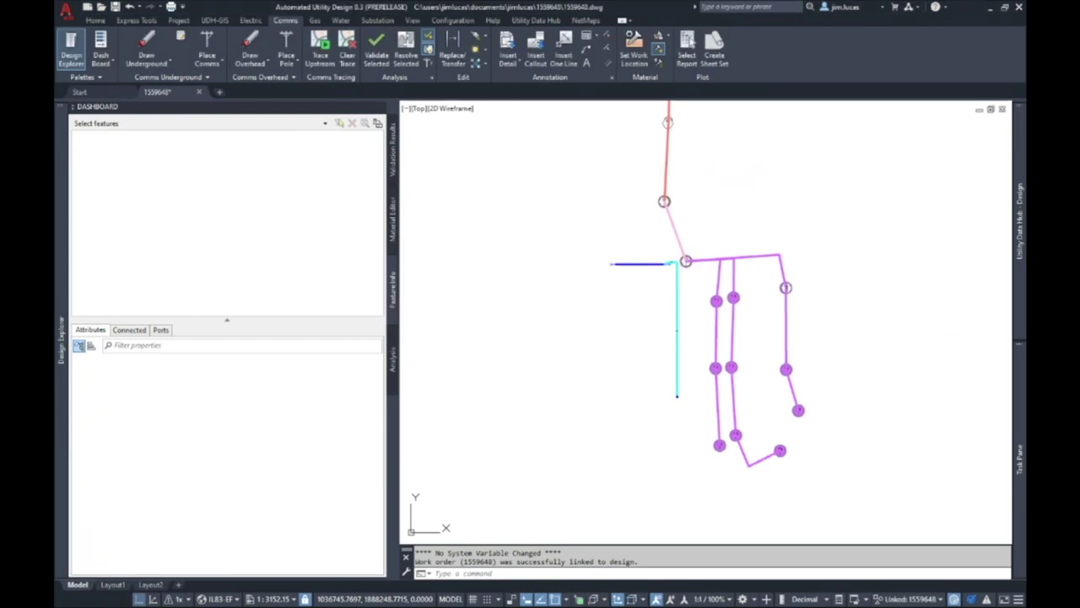
pyautogui.hotkey('ctrl', 's')
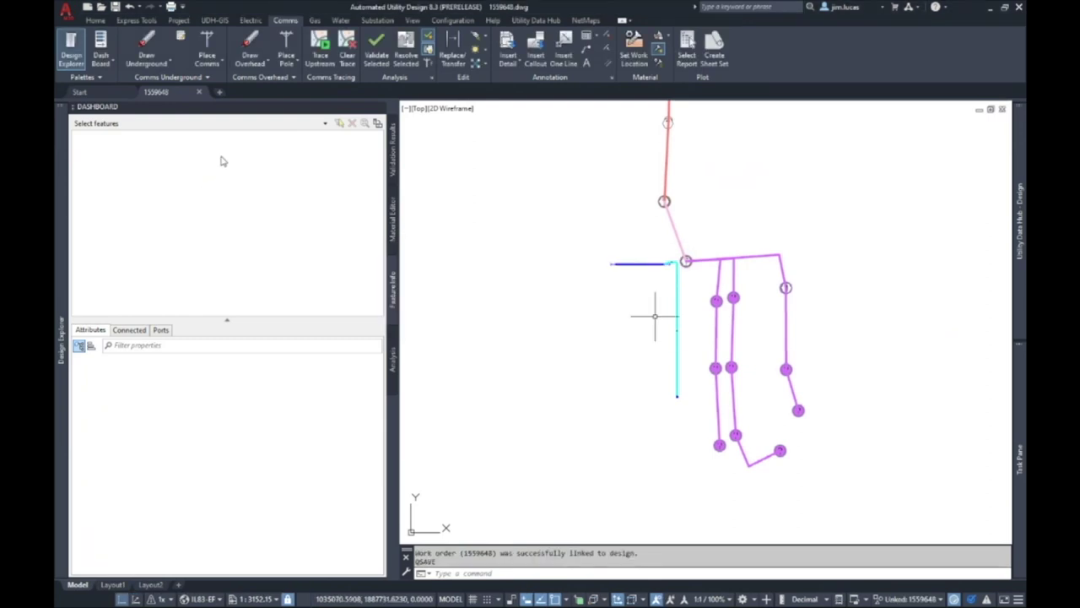
pyautogui.moveTo(182, 99)
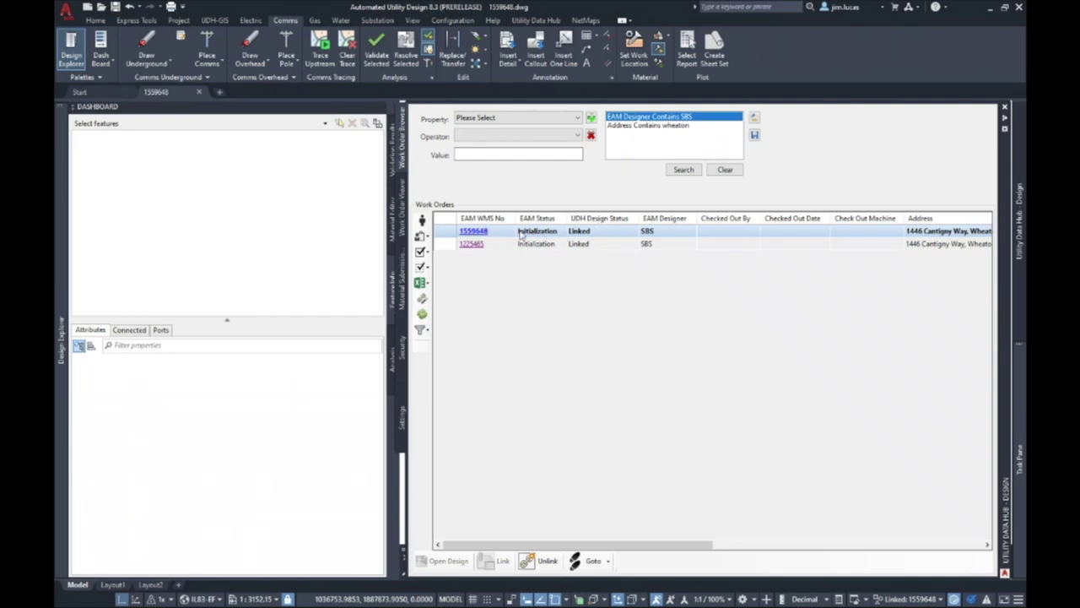
pyautogui.moveTo(500, 235)
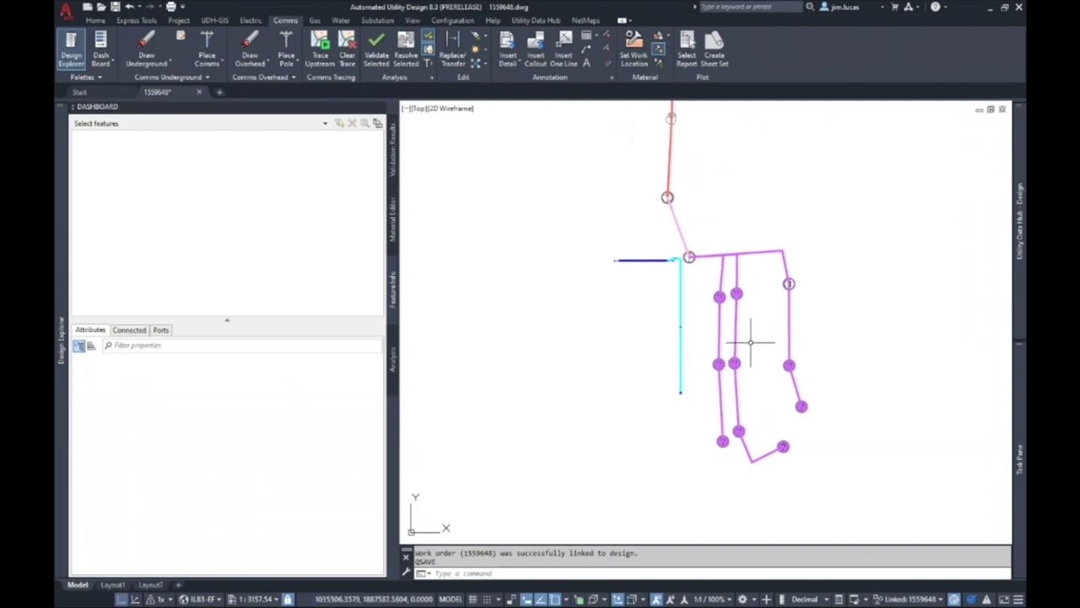
# Step: Start an upstream comms trace on the main line beside the branch junction, choosing the 144-fiber Roosevelt-Rd--Distribution-2 cable
pyautogui.scroll(-3, 697, 407)
pyautogui.scroll(2, 699, 258)
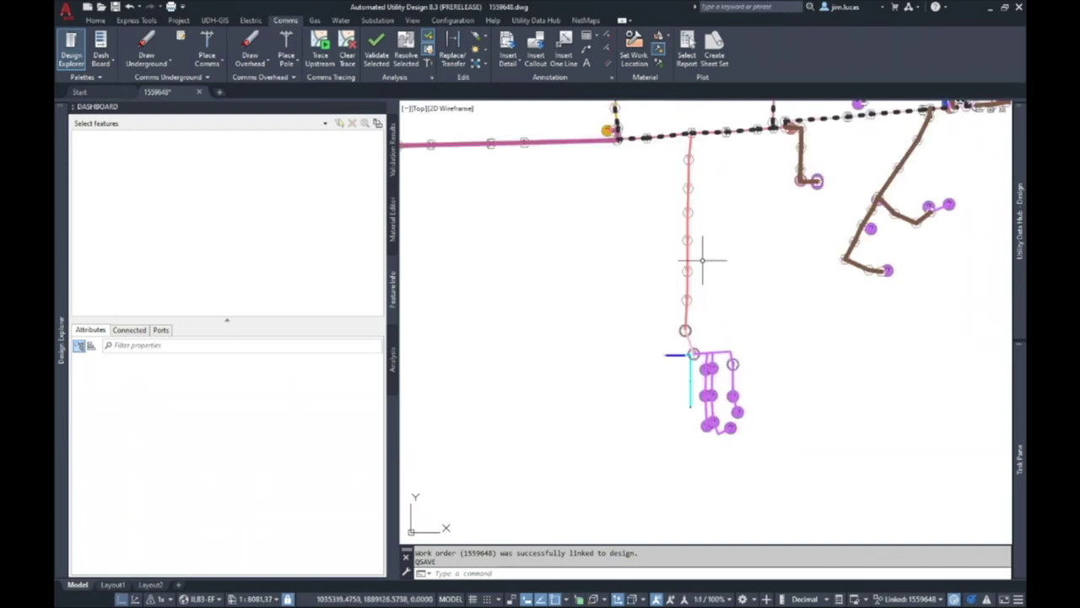
pyautogui.scroll(2, 695, 110)
pyautogui.scroll(-4, 711, 228)
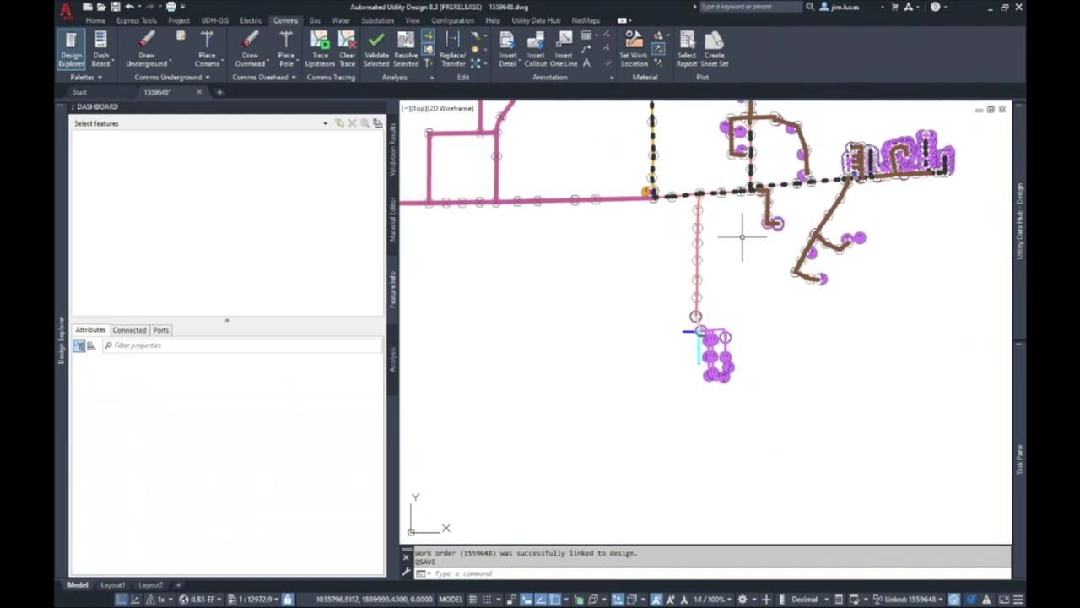
pyautogui.scroll(2, 701, 180)
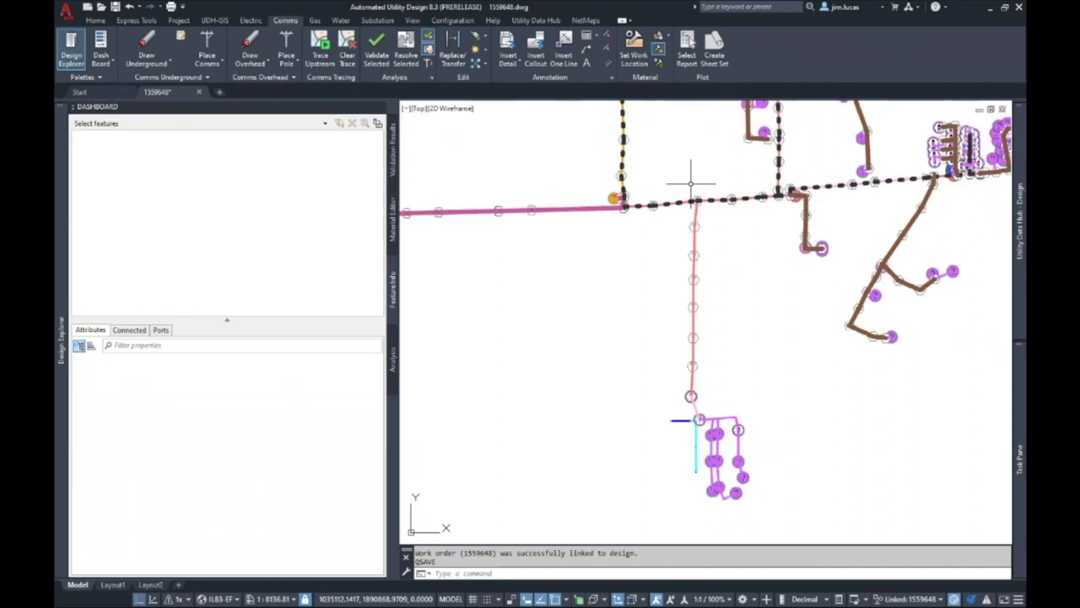
pyautogui.scroll(3, 705, 156)
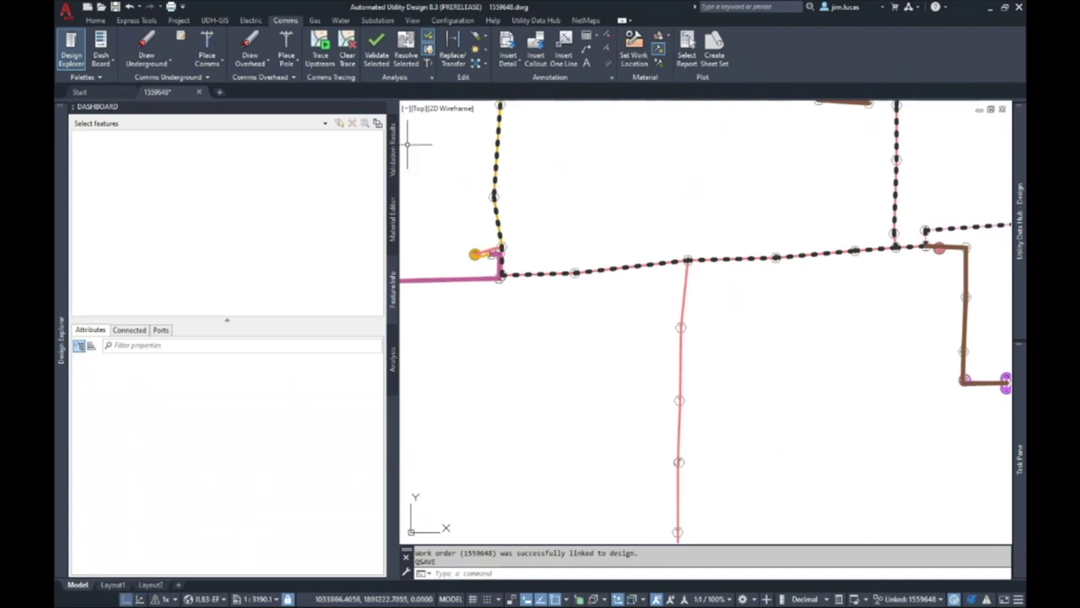
pyautogui.click(320, 59)
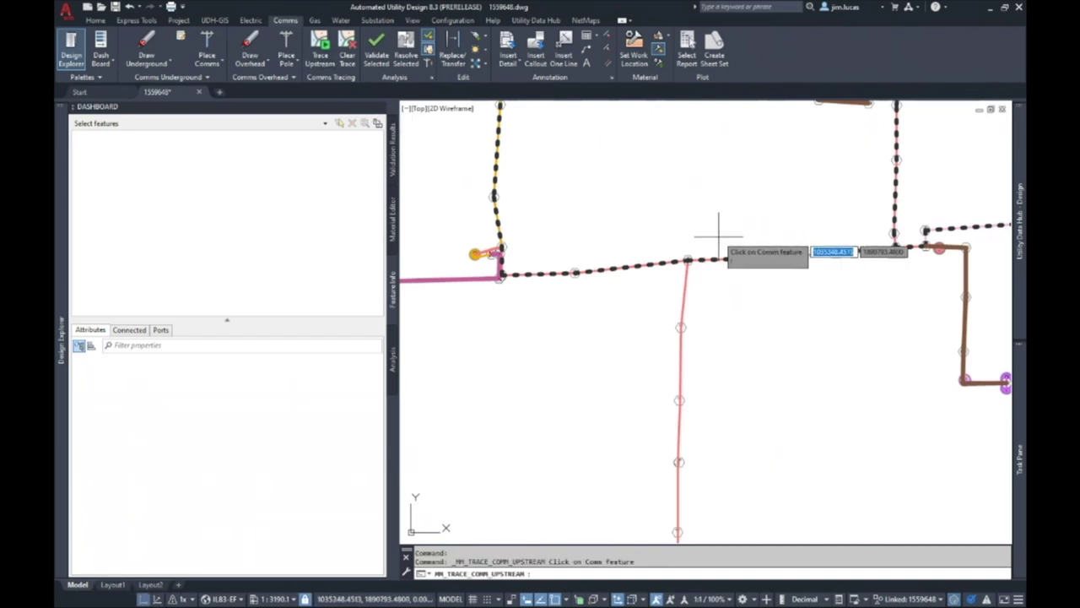
pyautogui.scroll(4, 695, 252)
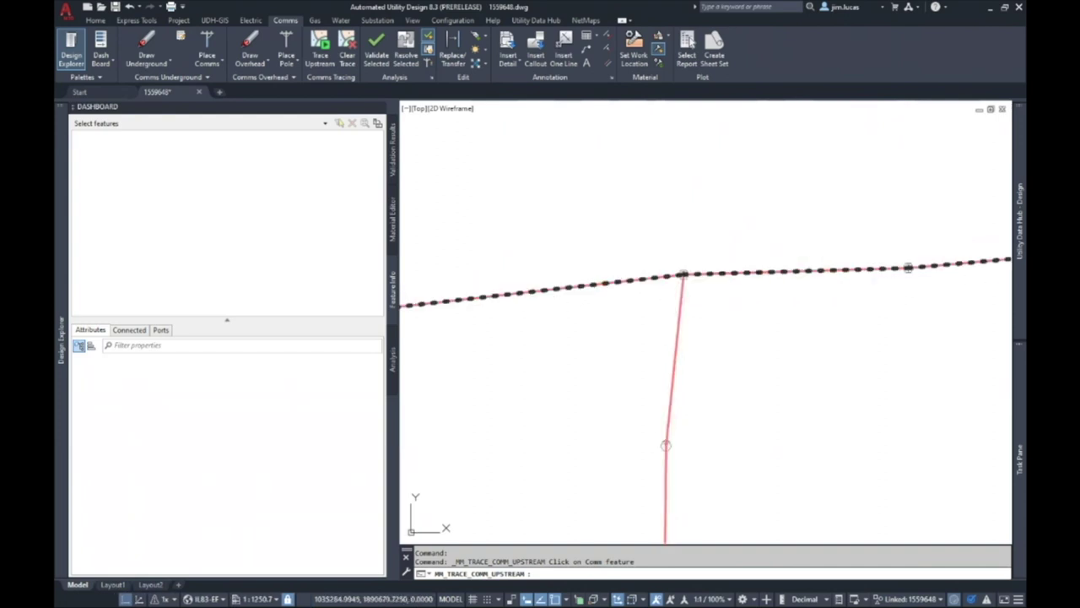
pyautogui.click(735, 272)
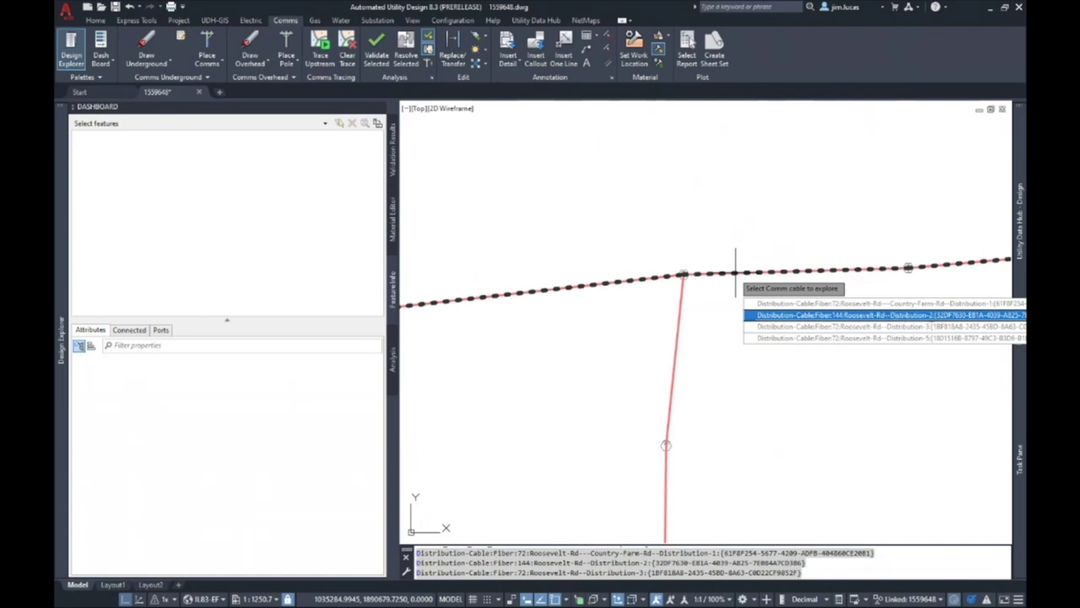
pyautogui.click(815, 316)
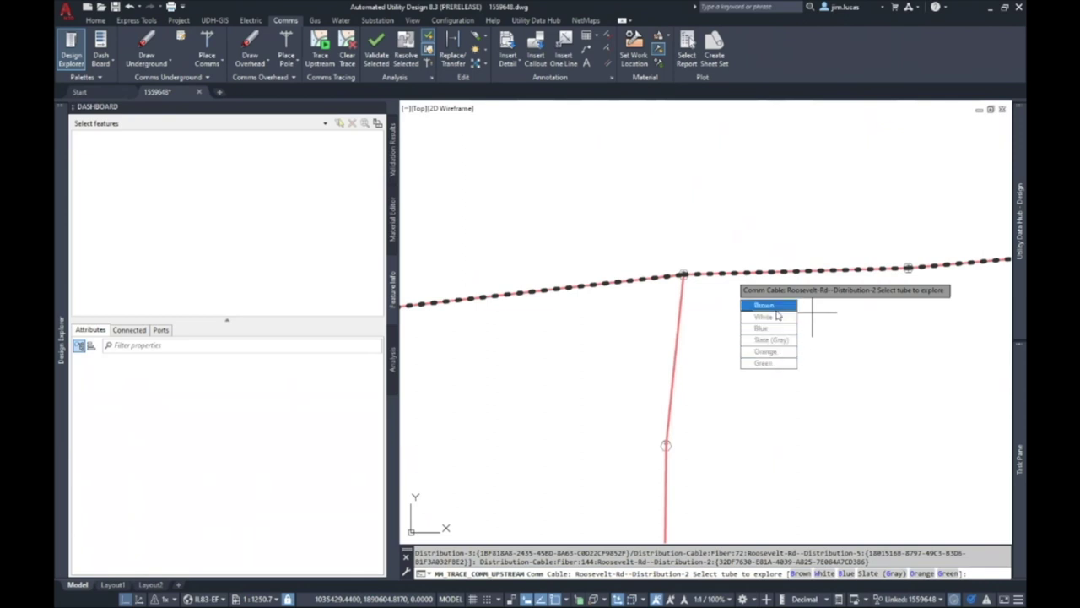
# Step: Choose the Brown tube and its Aqua fiber strand as the start point of the upstream trace
pyautogui.press('Return')
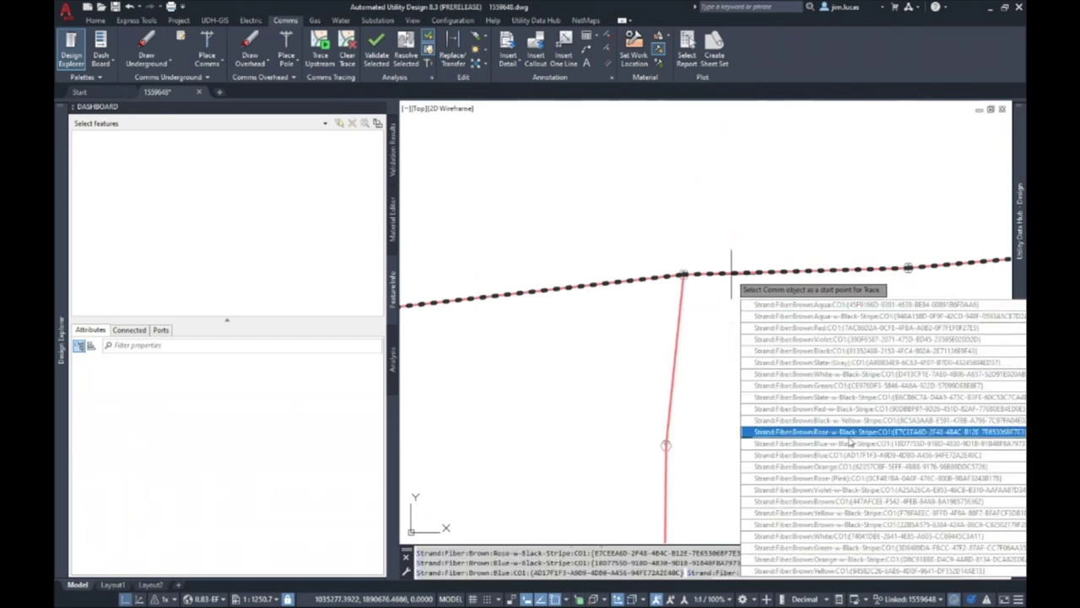
pyautogui.press('Up')
pyautogui.press('Up')
pyautogui.press('Up')
pyautogui.press('Up')
pyautogui.press('Up')
pyautogui.press('Up')
pyautogui.press('Up')
pyautogui.press('Up')
pyautogui.press('Up')
pyautogui.press('Up')
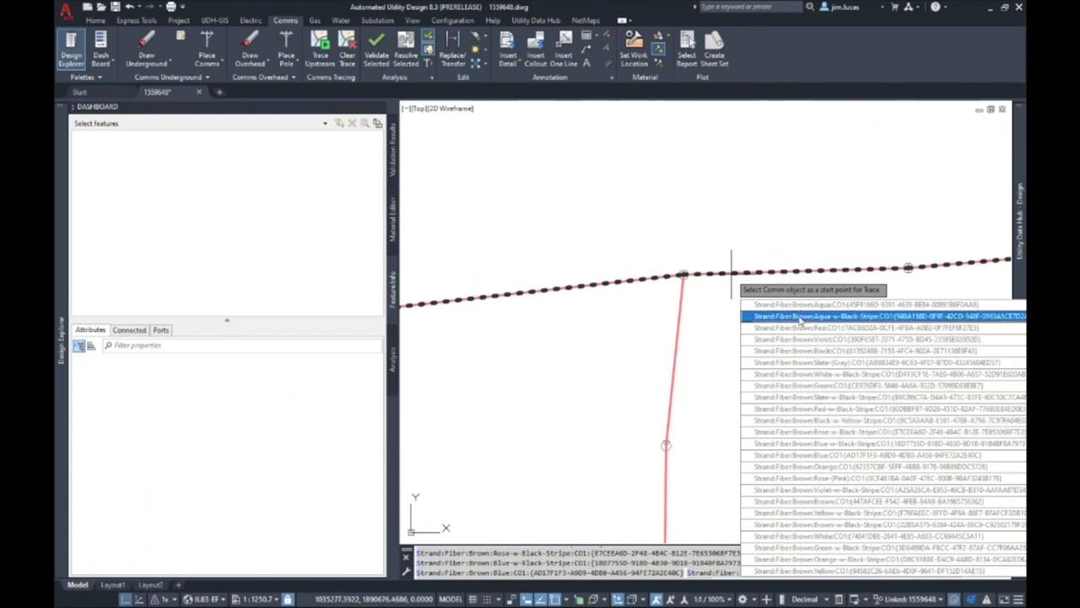
pyautogui.press('Return')
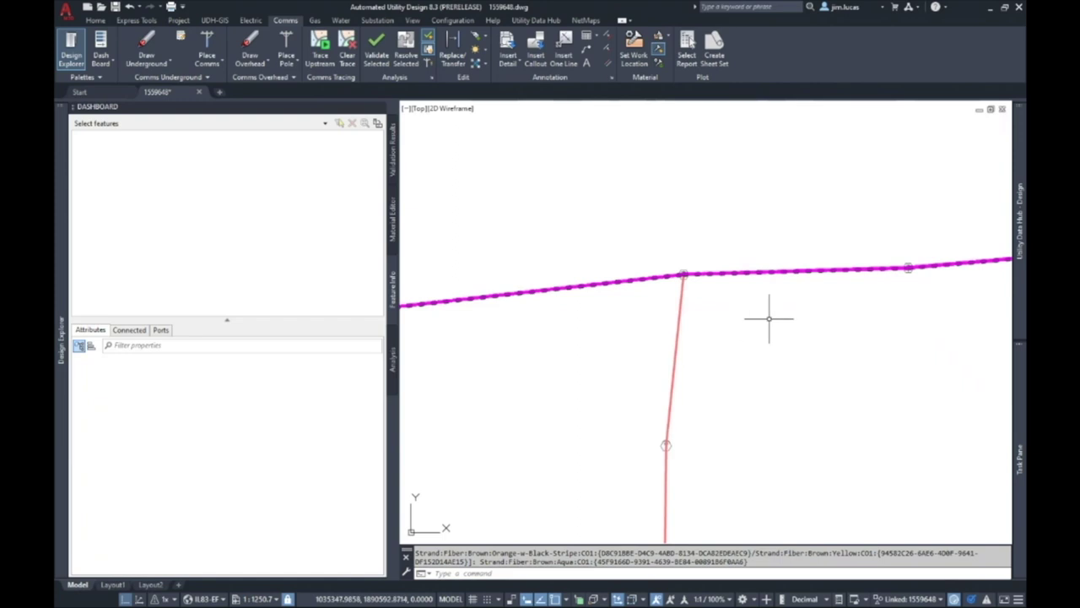
# Step: Inspect the traced route around the branch junction and clear the trace results
pyautogui.scroll(-4, 764, 314)
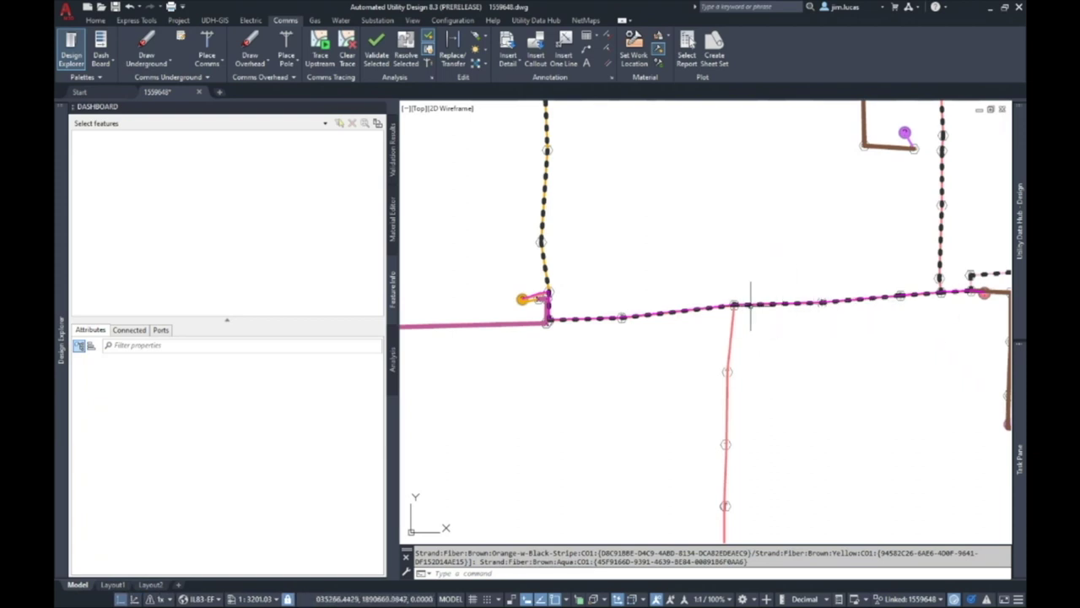
pyautogui.scroll(6, 730, 306)
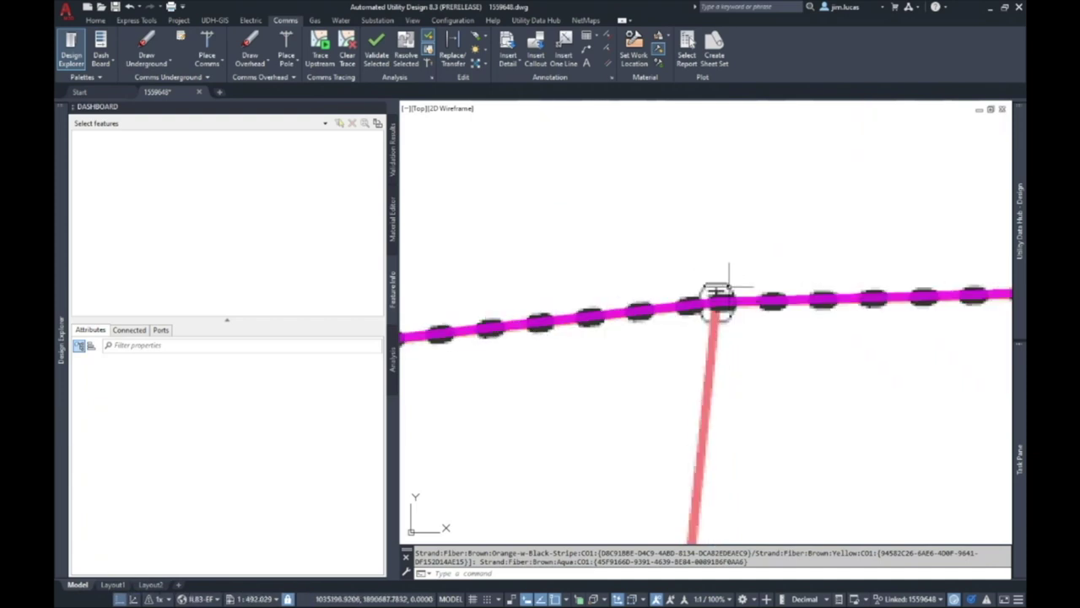
pyautogui.click(347, 53)
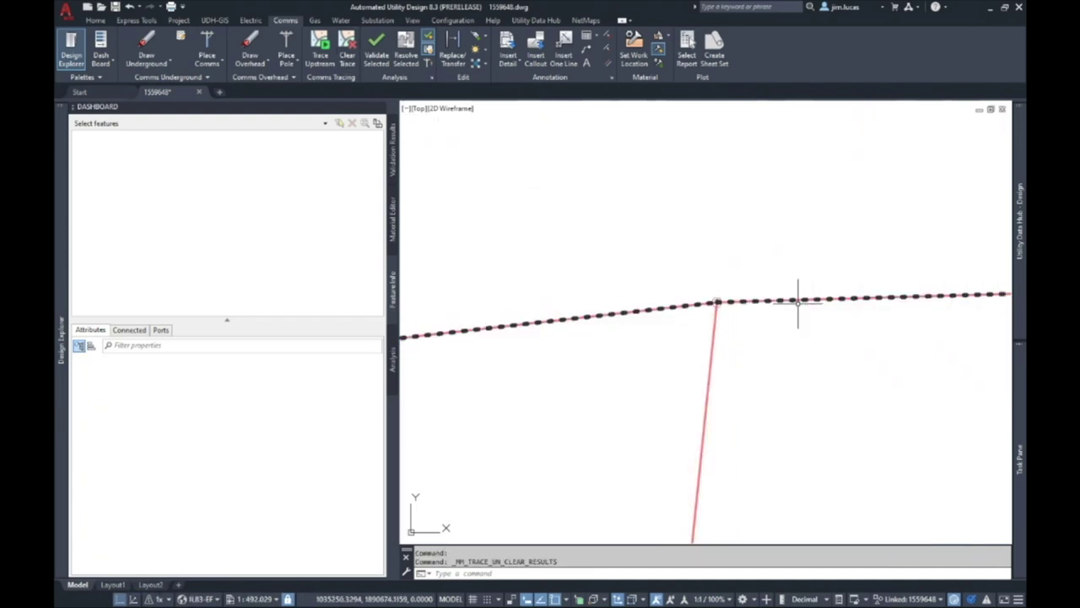
# Step: Get the WMS feature information for the Comm Utility layer on the main line near the branch junction
pyautogui.scroll(2, 772, 302)
pyautogui.scroll(2, 716, 294)
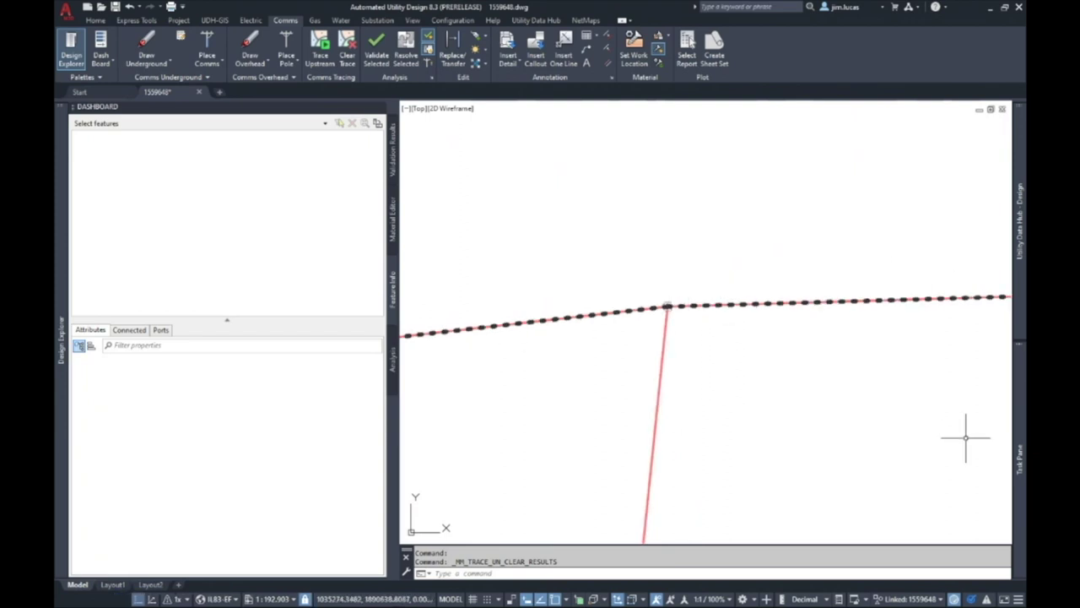
pyautogui.moveTo(1021, 434)
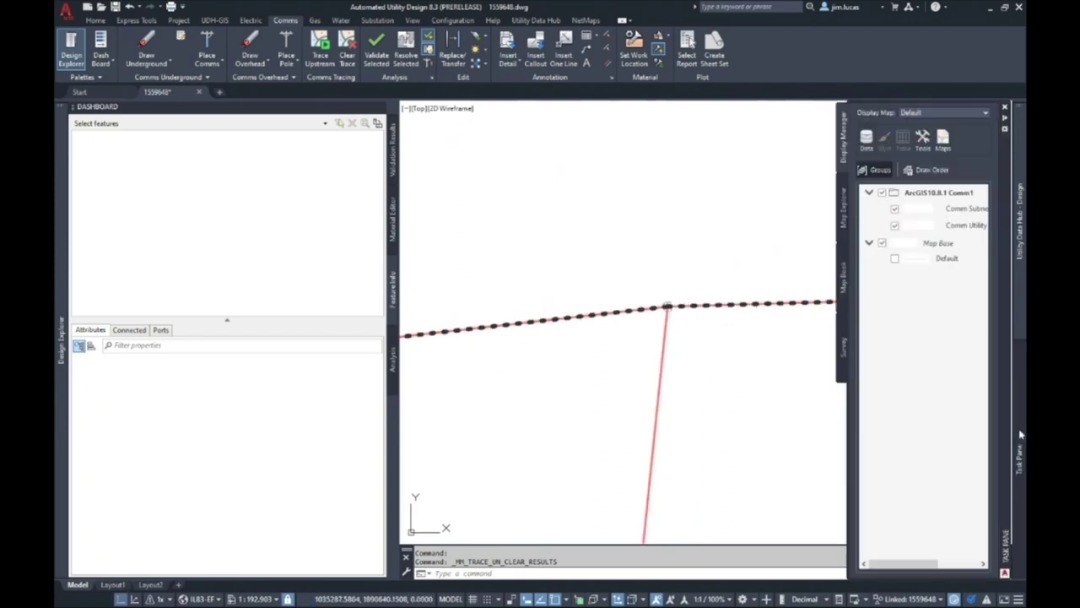
pyautogui.click(961, 228)
pyautogui.rightClick(958, 230)
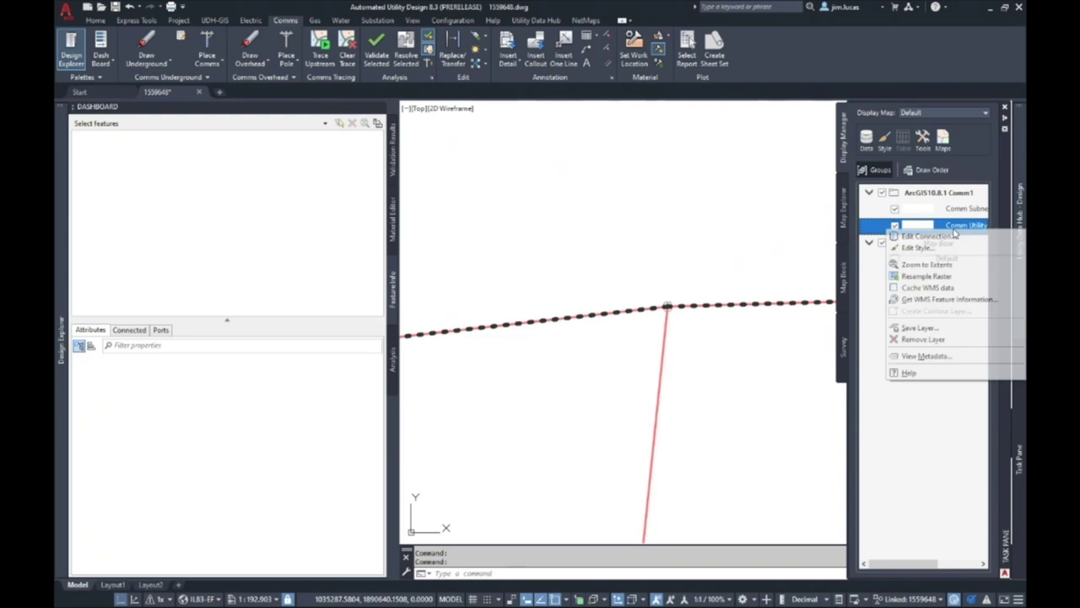
pyautogui.click(942, 301)
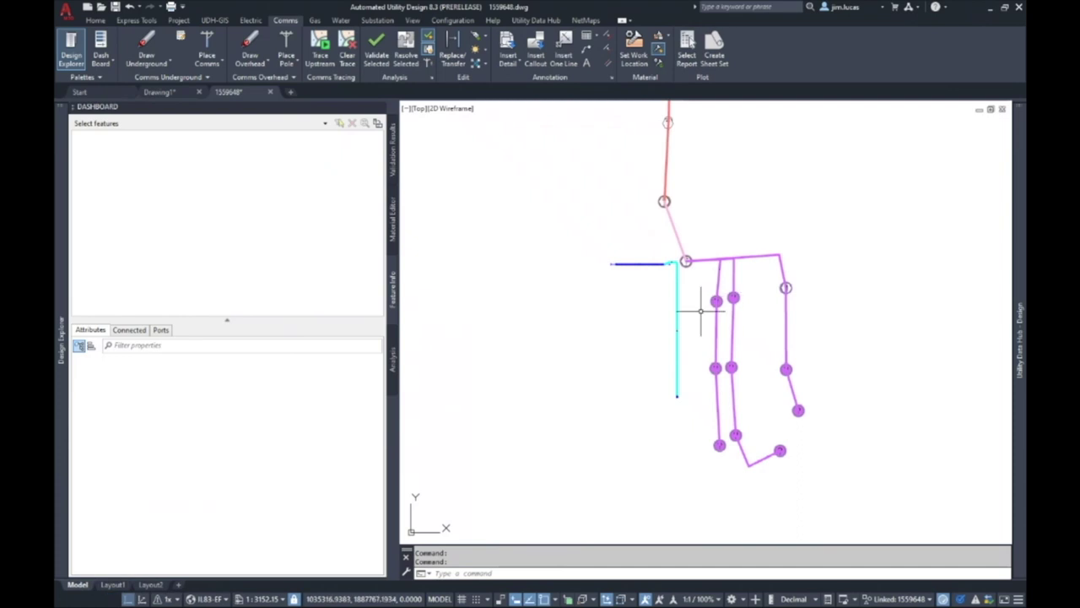
pyautogui.scroll(2, 771, 253)
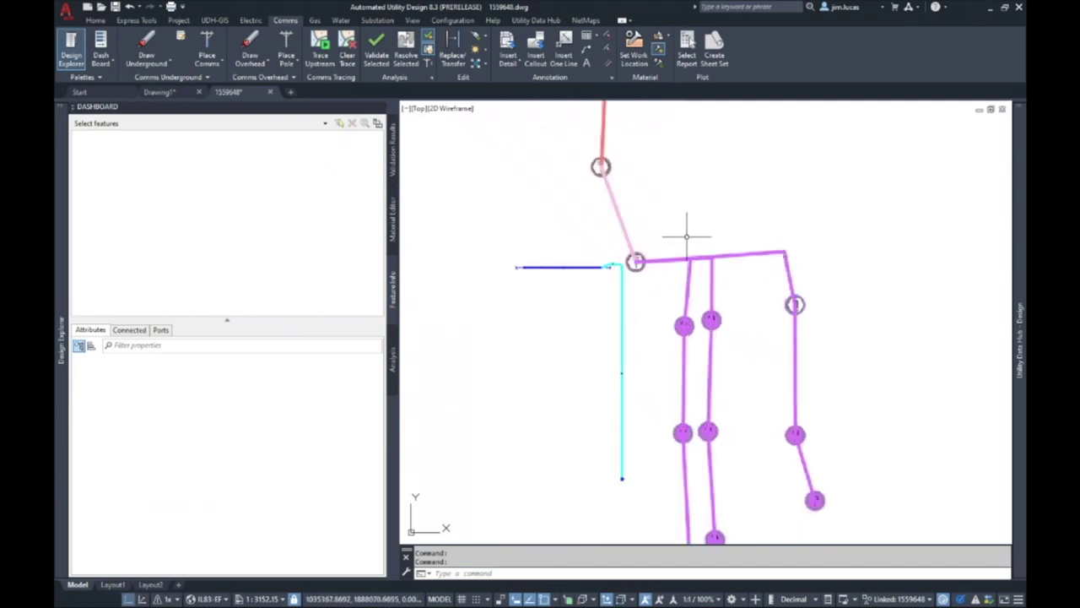
# Step: Turn on the Hybrid online map behind the drawing, combining aerial imagery with road labels around the branch junction
pyautogui.click(178, 19)
pyautogui.click(443, 66)
pyautogui.press('Down')
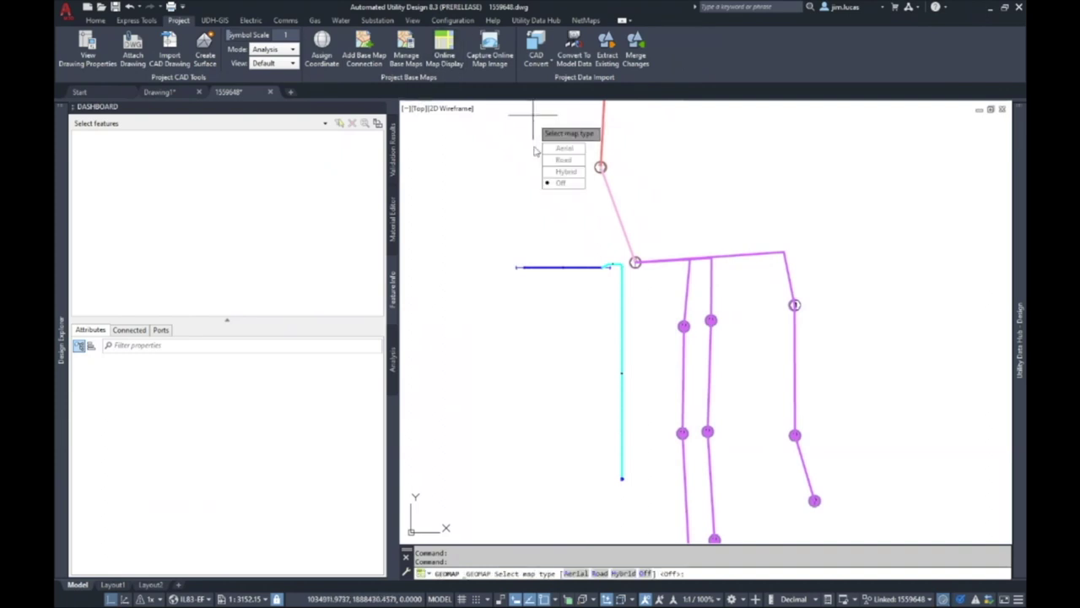
pyautogui.press('Down')
pyautogui.press('Down')
pyautogui.press('Return')
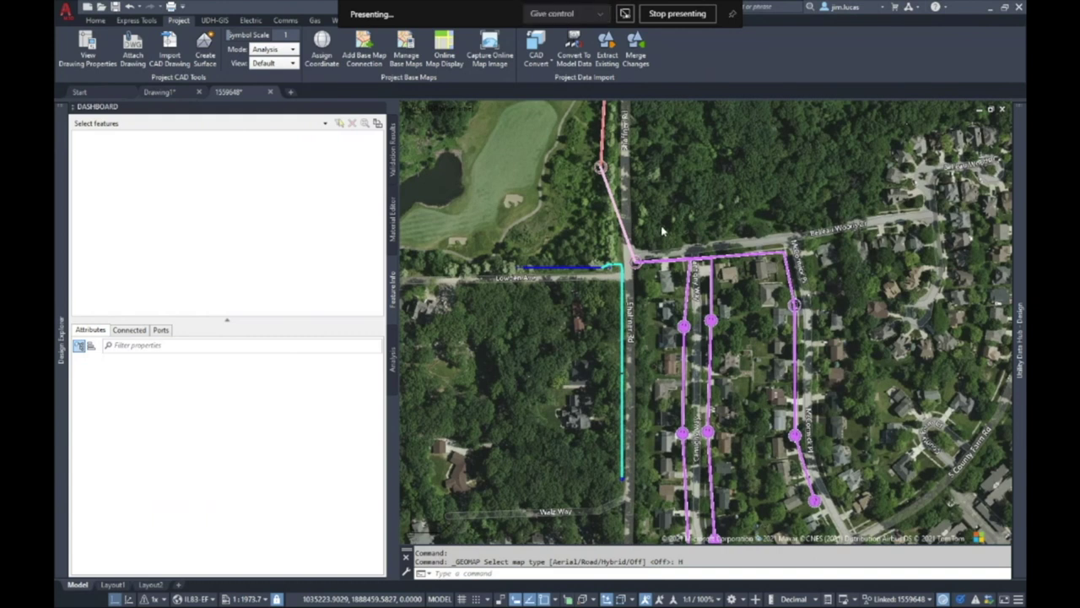
pyautogui.scroll(5, 659, 243)
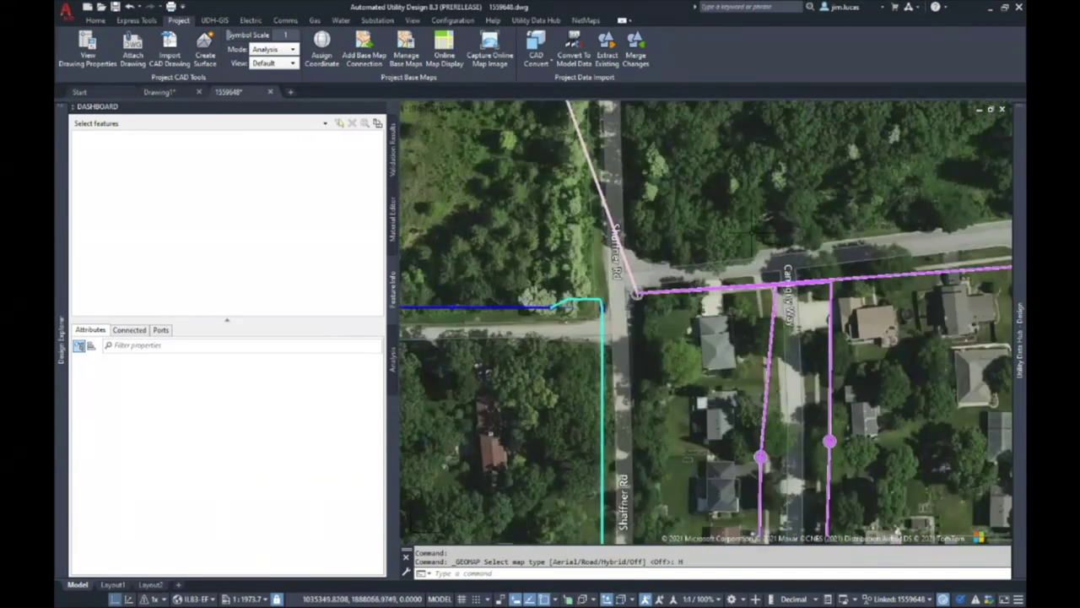
pyautogui.scroll(-3, 756, 223)
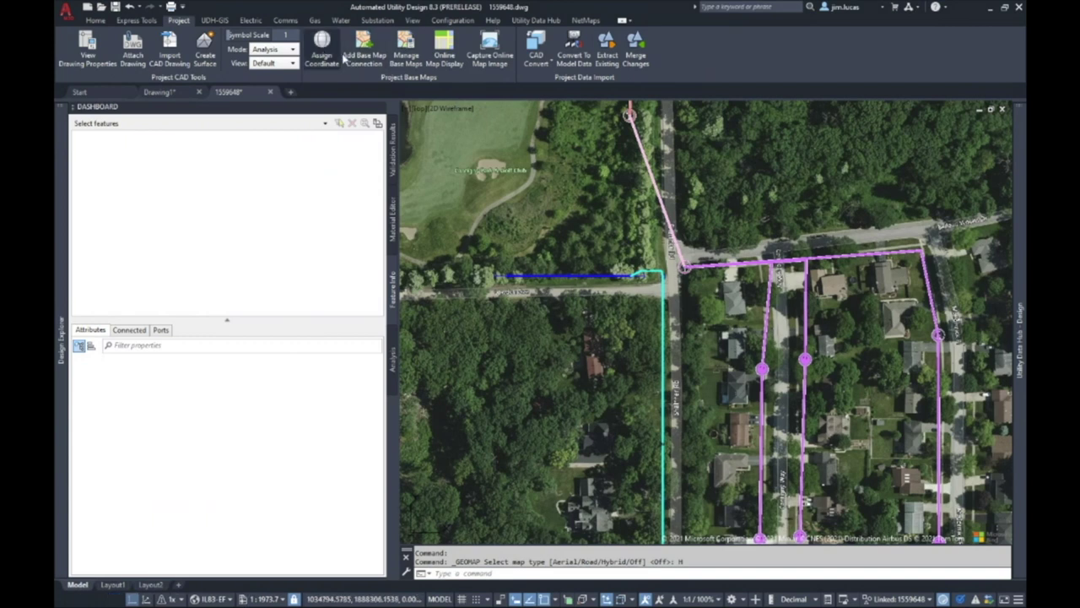
# Step: Run the GIS import over a window covering the existing comms lines around the Shaffner Rd and Belleau Woods Dr junction
pyautogui.click(215, 20)
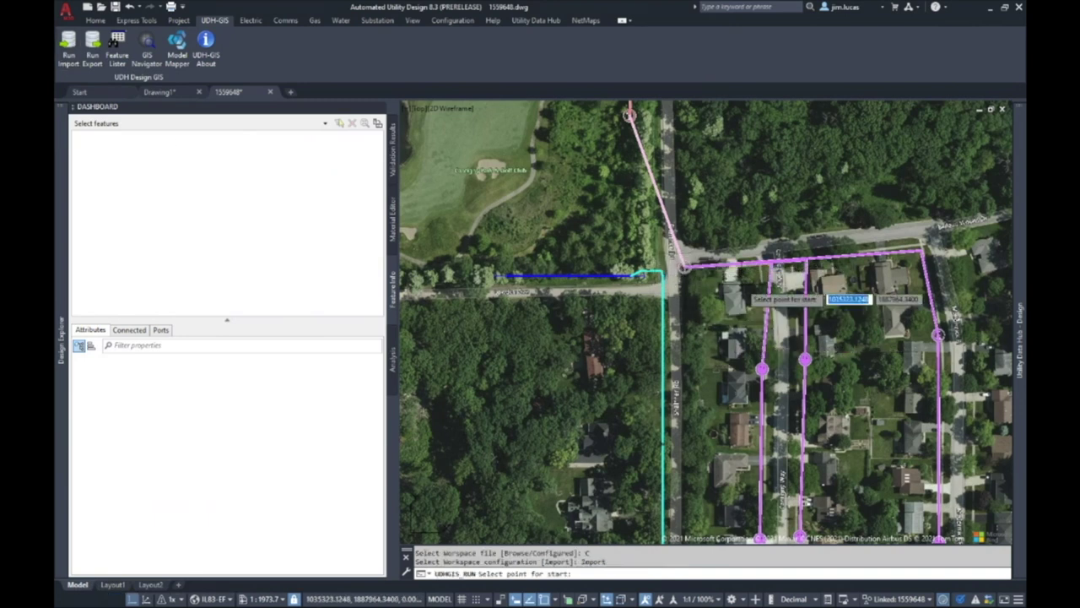
pyautogui.click(643, 222)
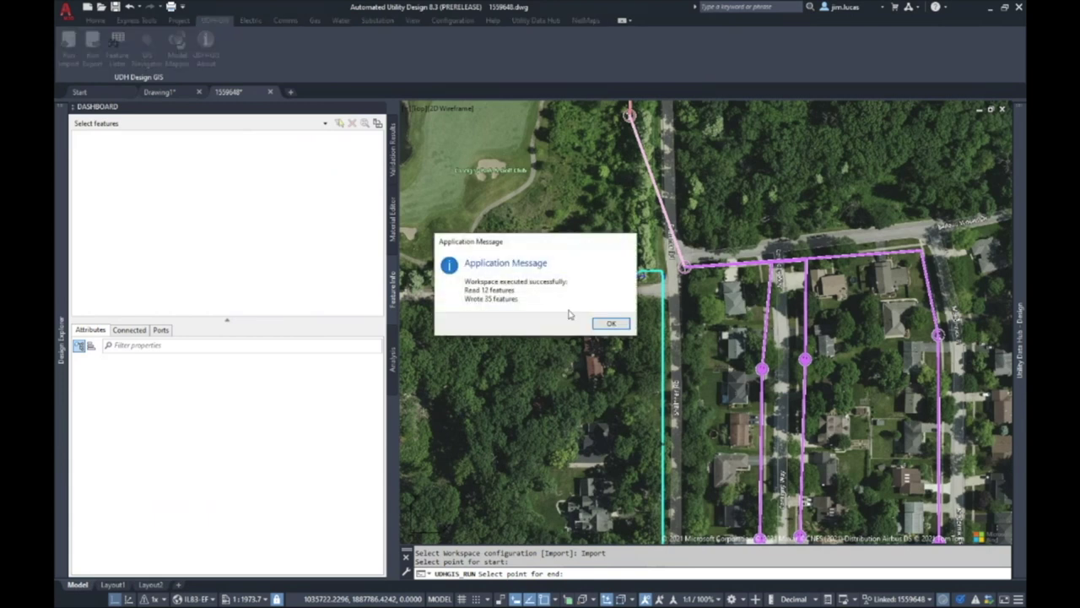
pyautogui.click(611, 324)
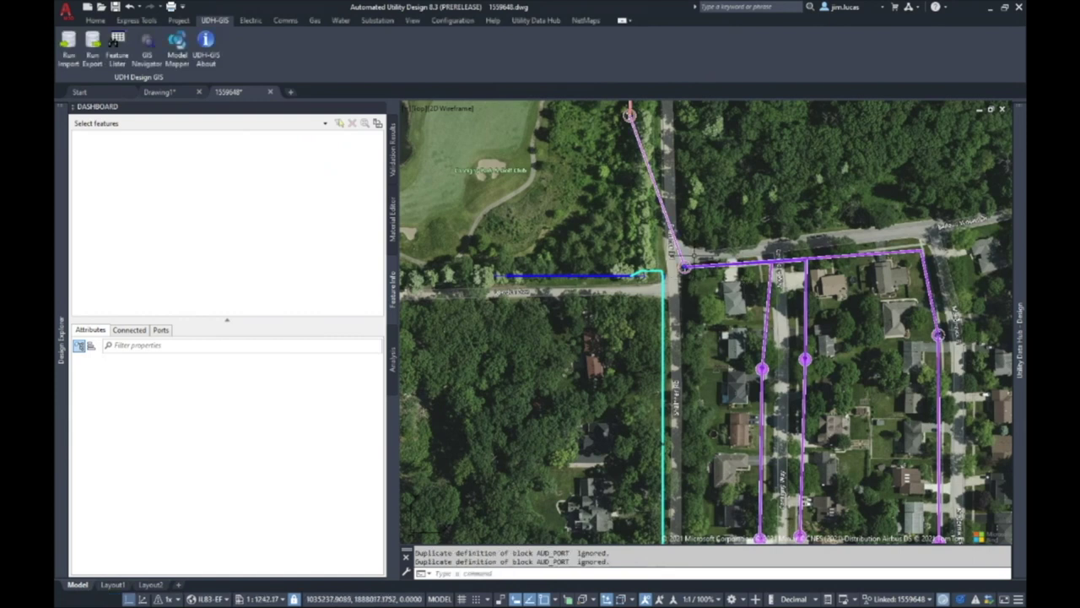
# Step: Examine the imported Hub Terminator at the Belleau Woods Dr corner, including its contained connectors, connected cables and attributes
pyautogui.scroll(5, 685, 267)
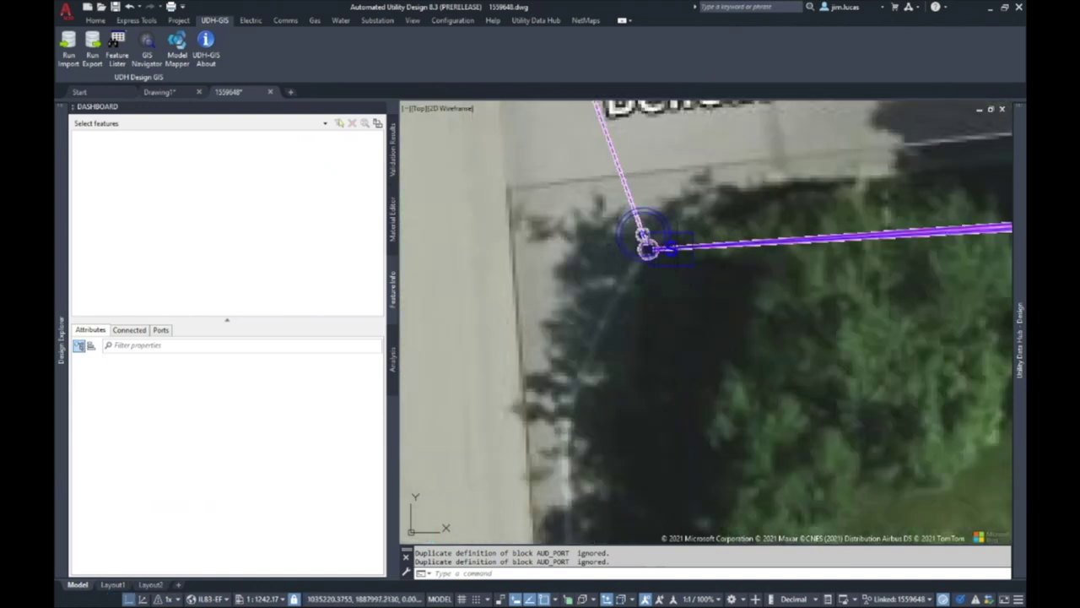
pyautogui.scroll(2, 692, 266)
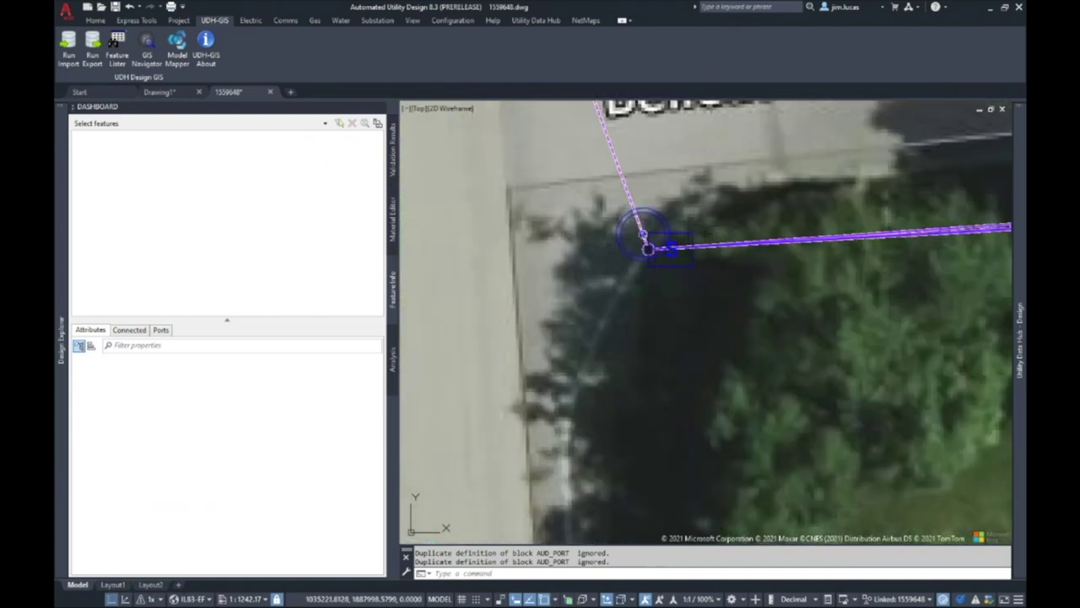
pyautogui.click(671, 248)
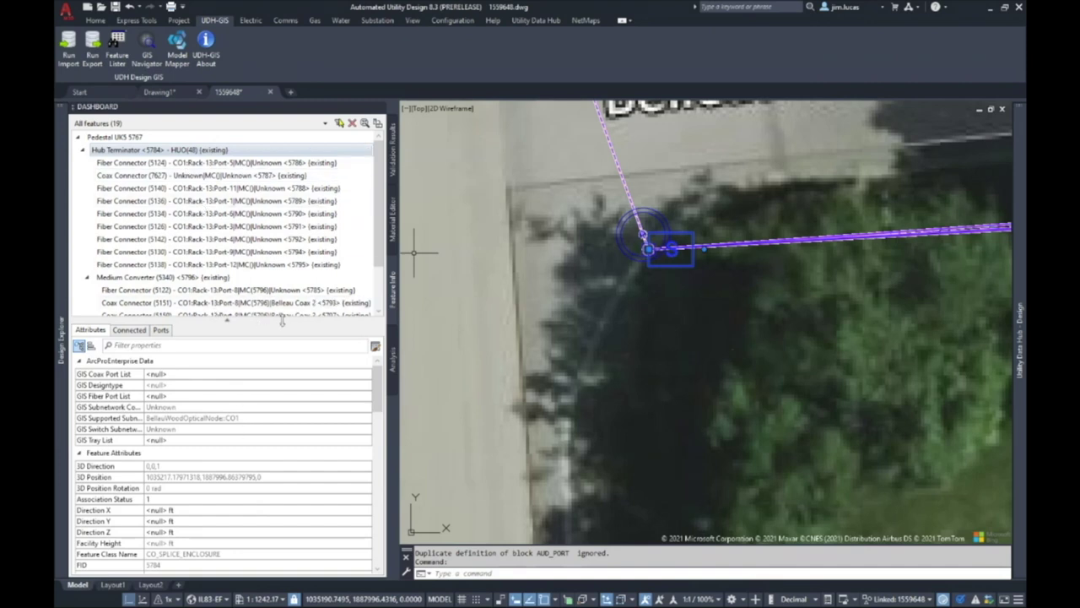
pyautogui.moveTo(285, 320); pyautogui.dragTo(283, 384)
pyautogui.click(87, 276)
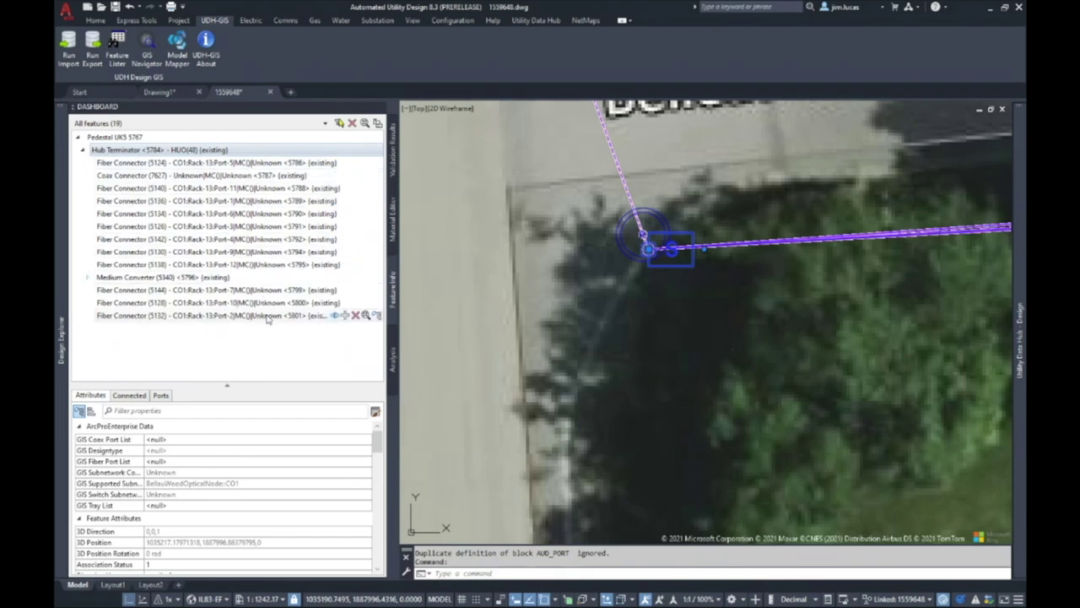
pyautogui.click(131, 395)
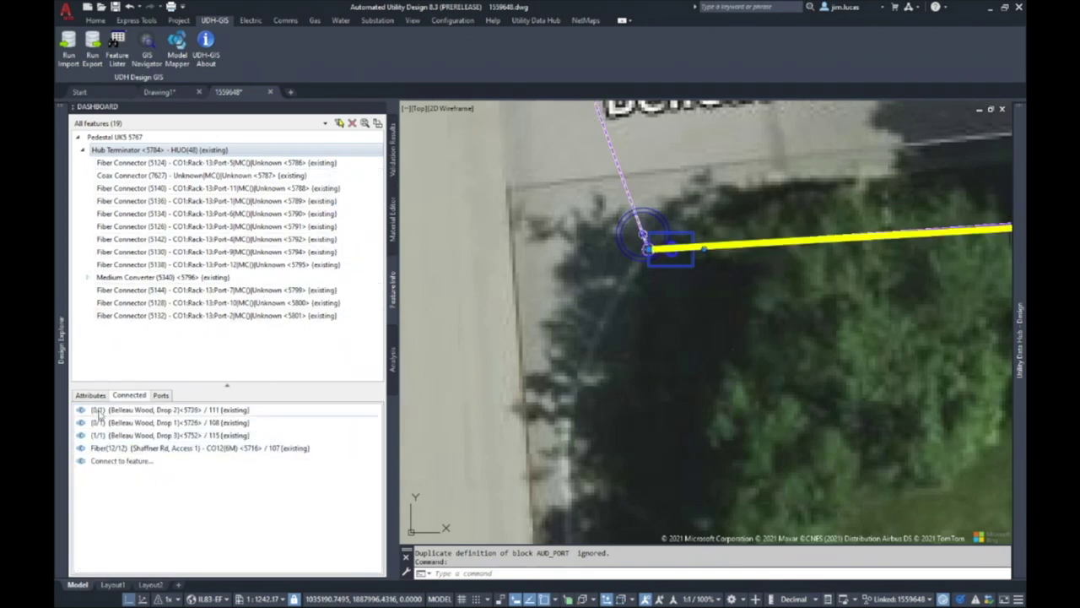
pyautogui.click(90, 395)
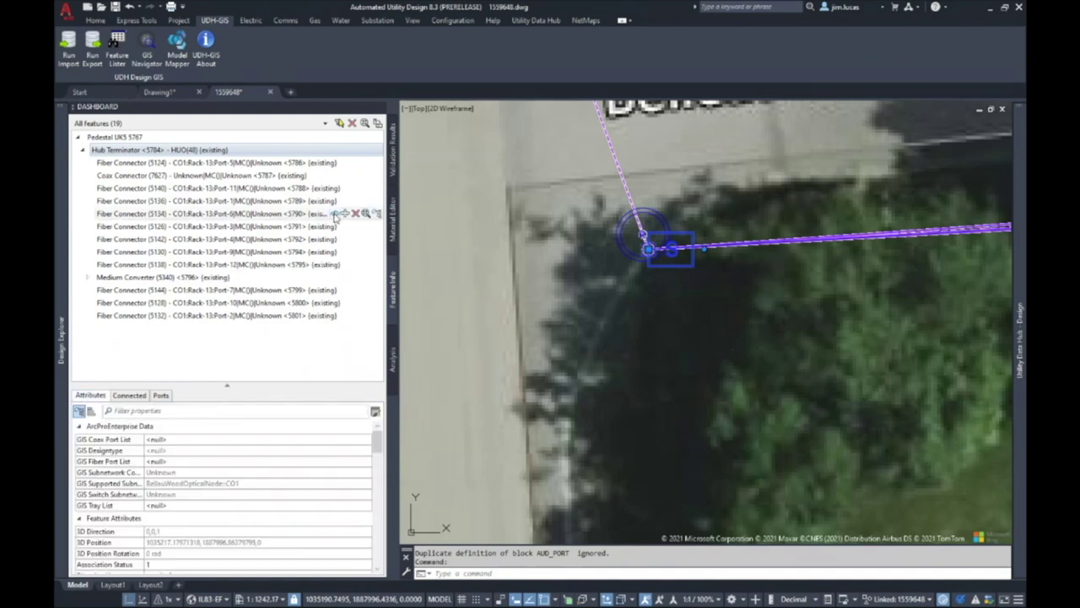
# Step: Switch the Comms Underground design defaults to the Comms profile
pyautogui.click(286, 20)
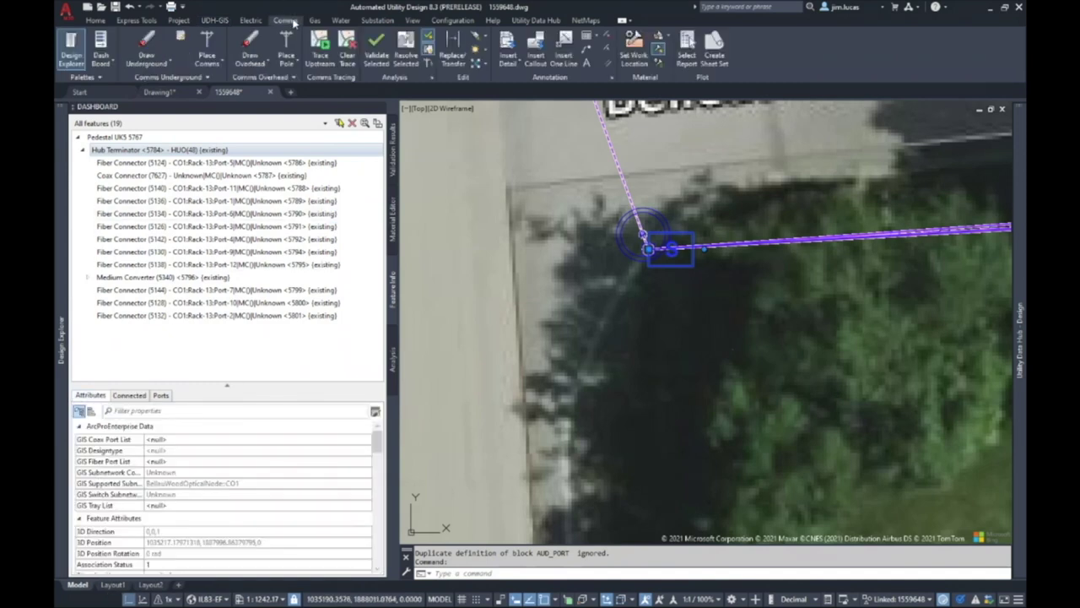
pyautogui.scroll(-5, 579, 261)
pyautogui.scroll(1, 586, 258)
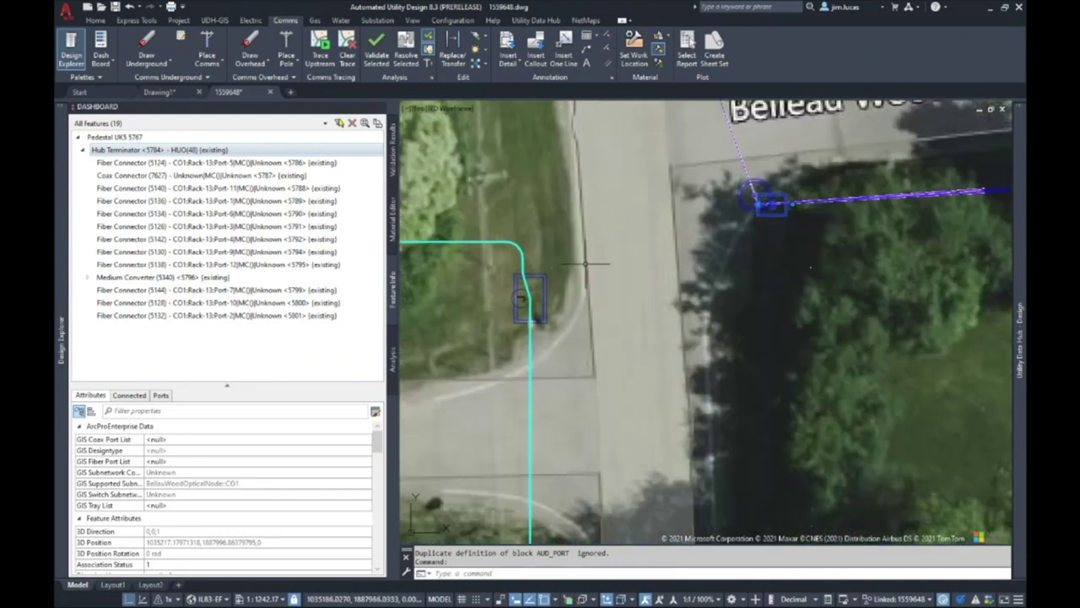
pyautogui.scroll(1, 717, 267)
pyautogui.scroll(-2, 717, 267)
pyautogui.scroll(-1, 717, 267)
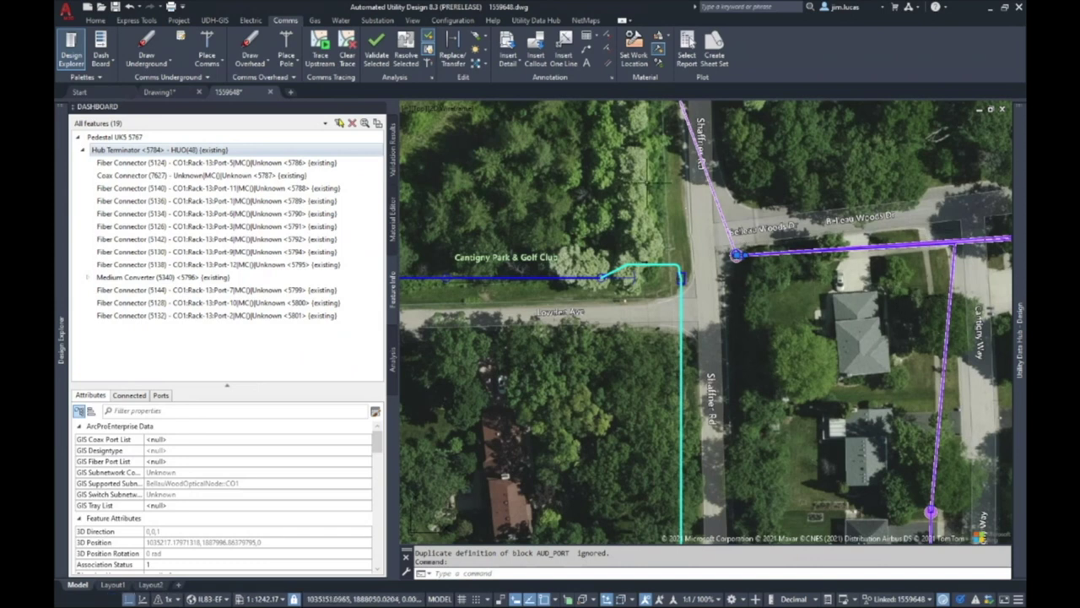
pyautogui.scroll(2, 803, 287)
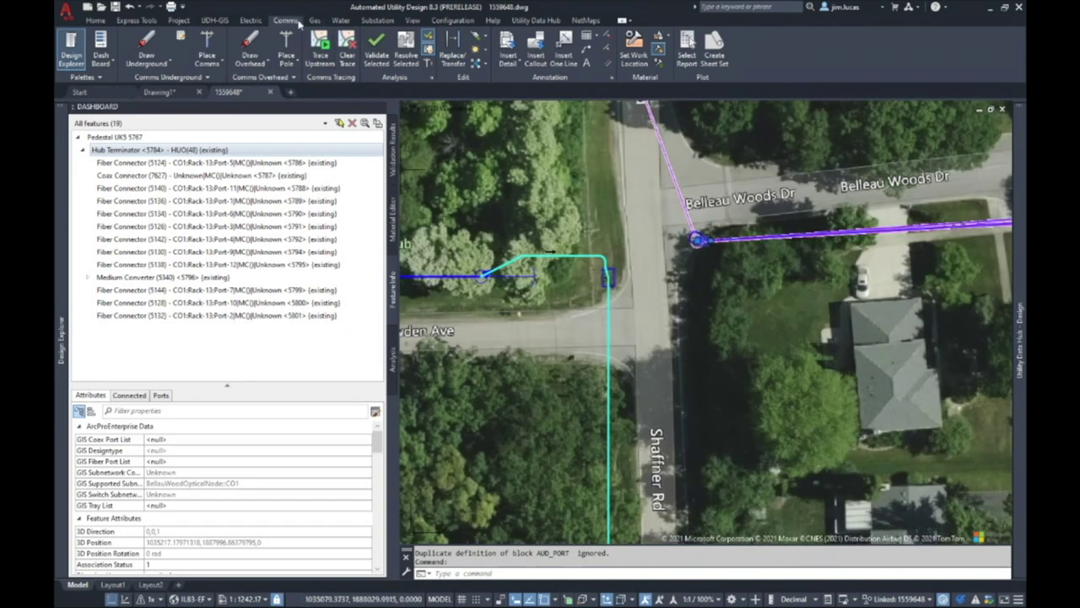
pyautogui.click(214, 80)
pyautogui.click(417, 226)
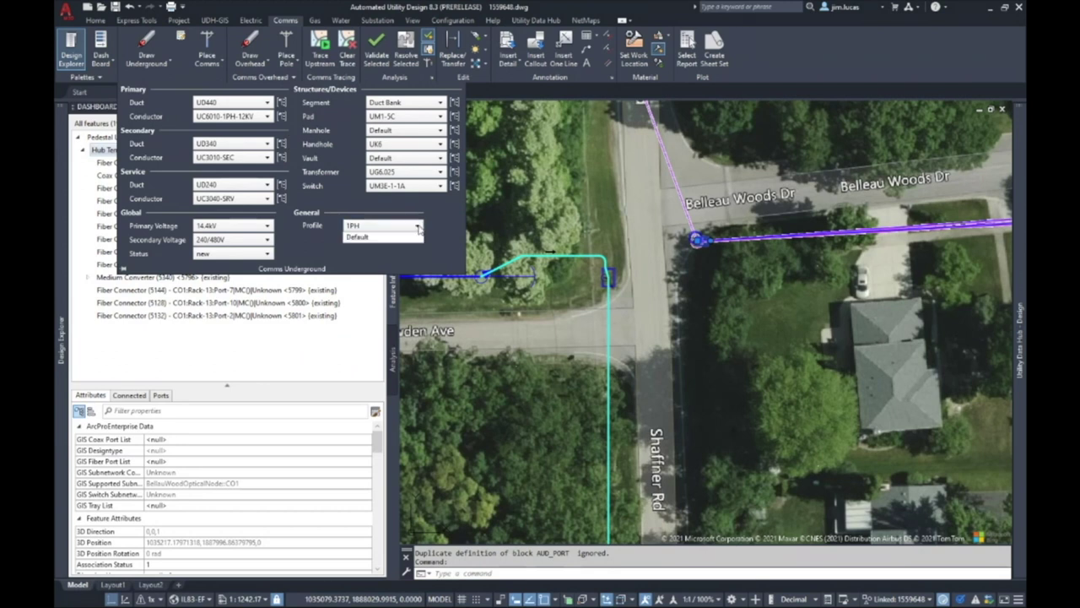
pyautogui.click(449, 240)
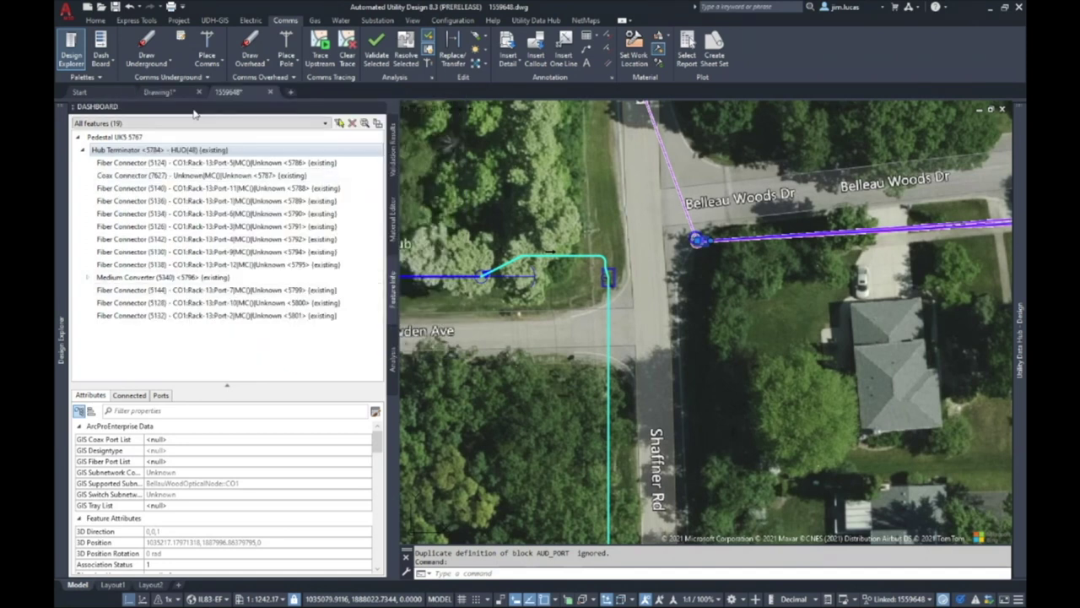
pyautogui.click(208, 78)
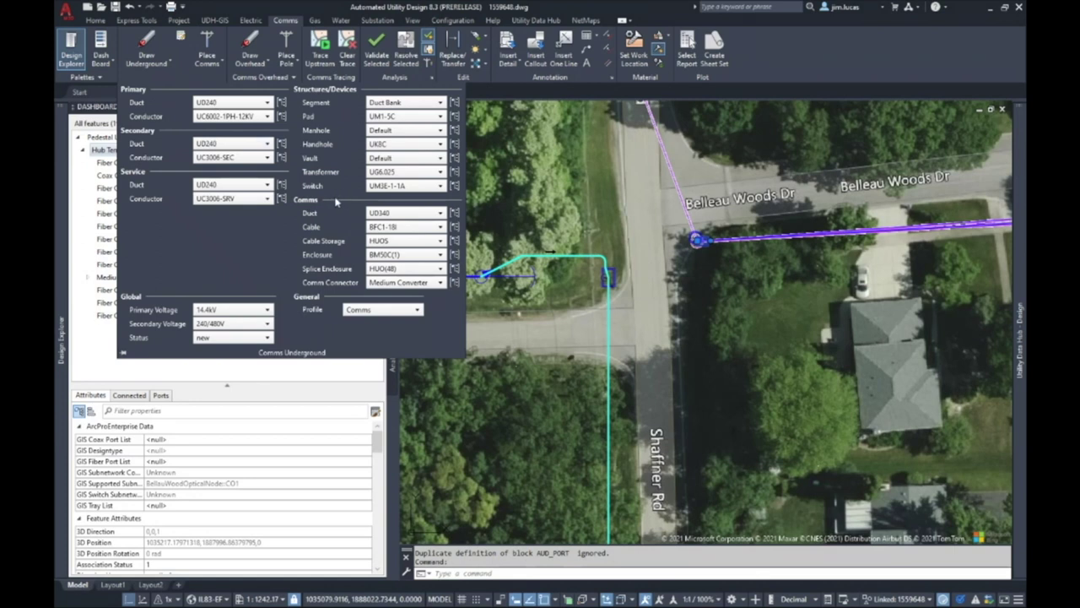
# Step: Set the default comm connector to Fiber Connector and the enclosure to the BM51(2-50) two-port multiport terminal
pyautogui.click(437, 284)
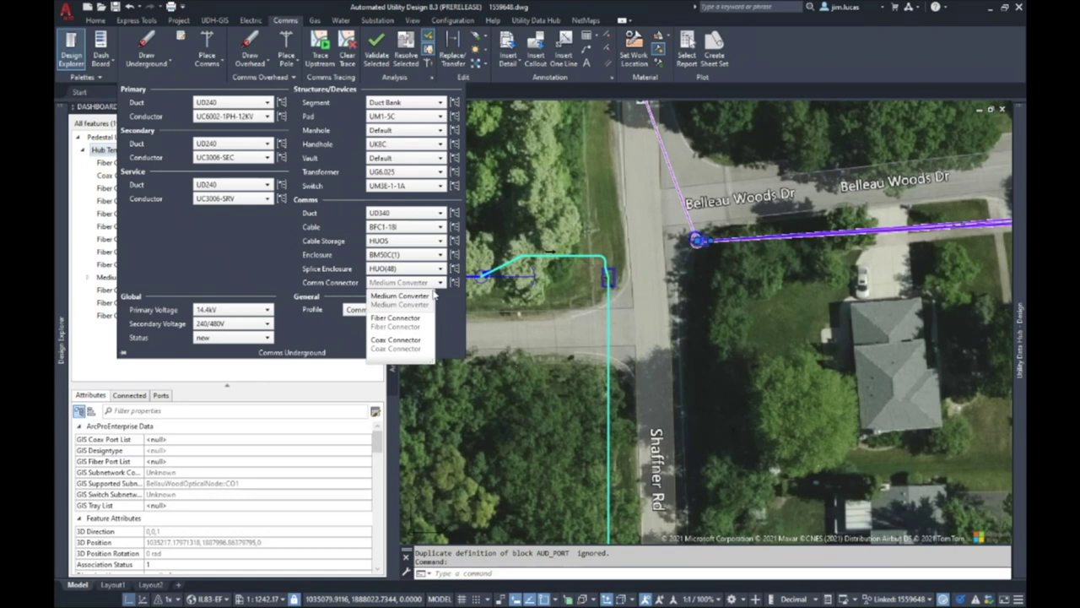
pyautogui.click(411, 328)
pyautogui.click(416, 258)
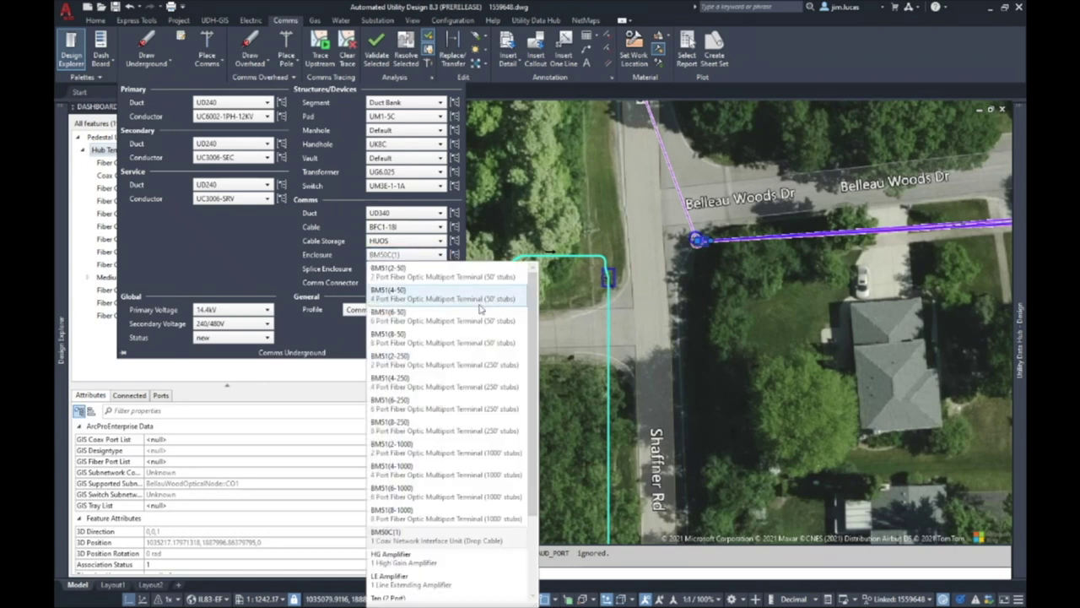
pyautogui.click(415, 278)
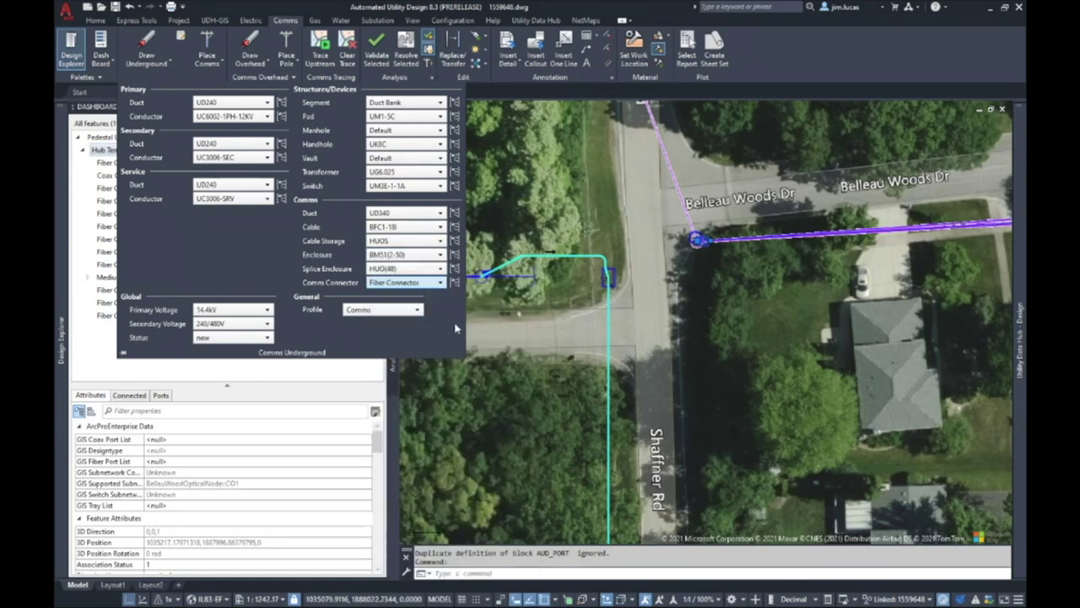
# Step: Filter the duct cable models by the fiber subunit type and set the default comms cable to BFO2I
pyautogui.click(417, 227)
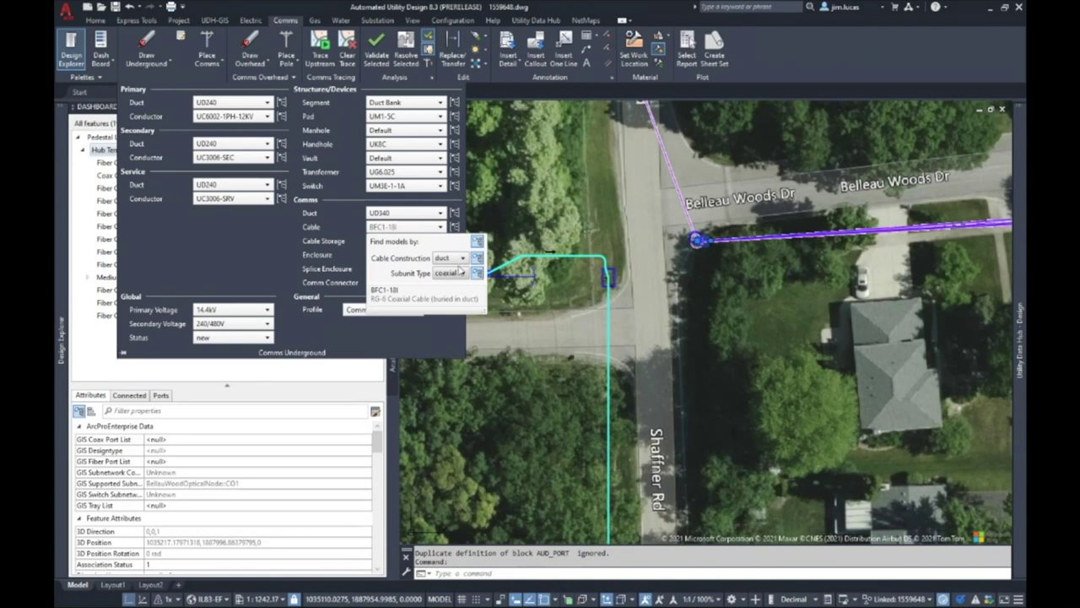
pyautogui.click(456, 273)
pyautogui.click(452, 292)
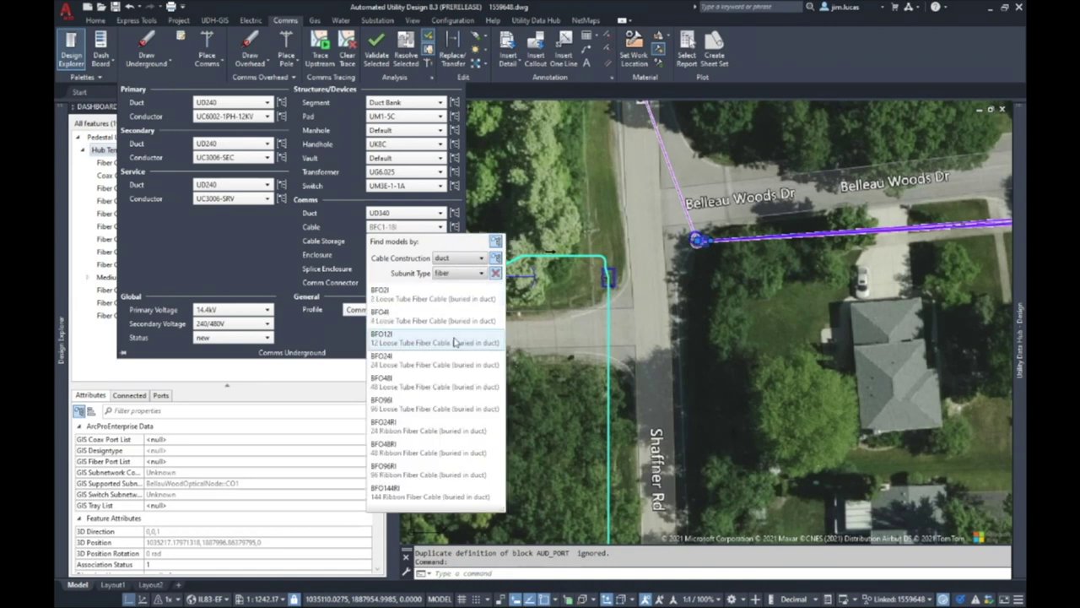
pyautogui.click(430, 296)
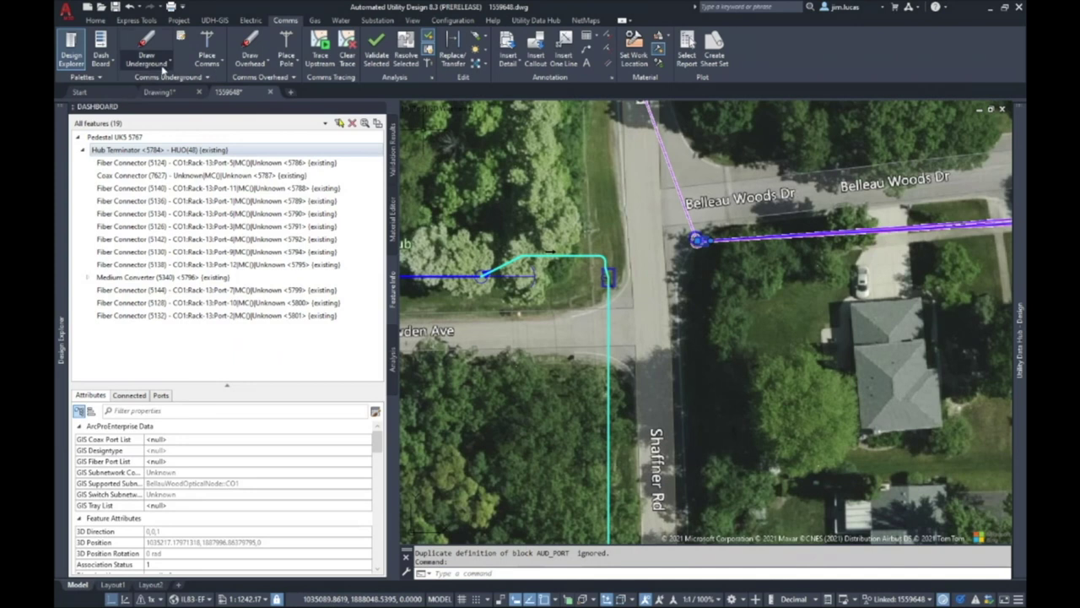
# Step: Add three new underground fiber connectors to the existing Hub Terminator at the Belleau Woods Dr corner
pyautogui.click(163, 67)
pyautogui.click(204, 64)
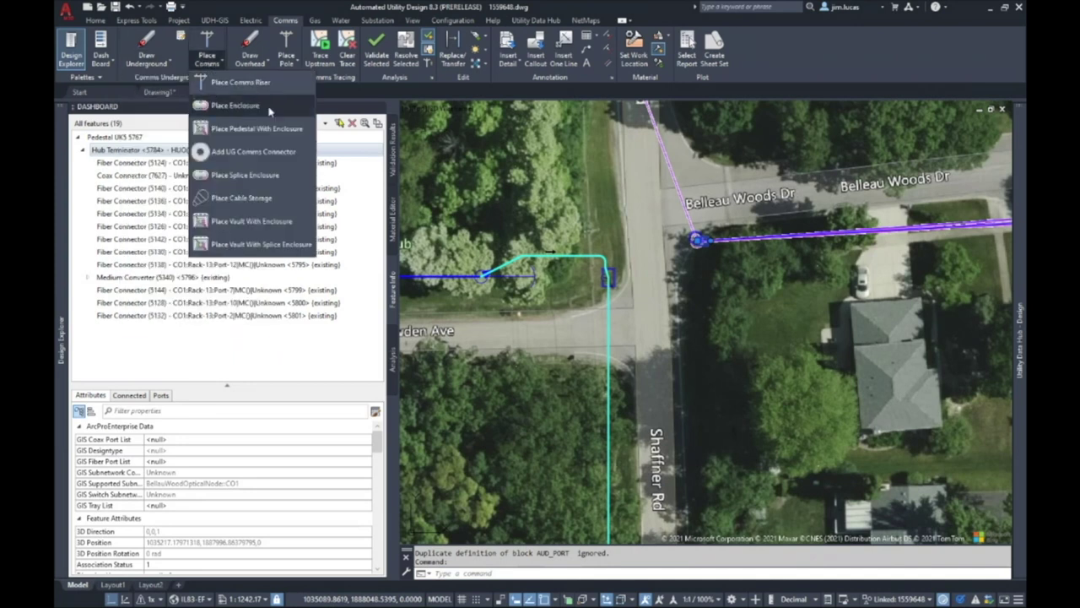
pyautogui.click(252, 152)
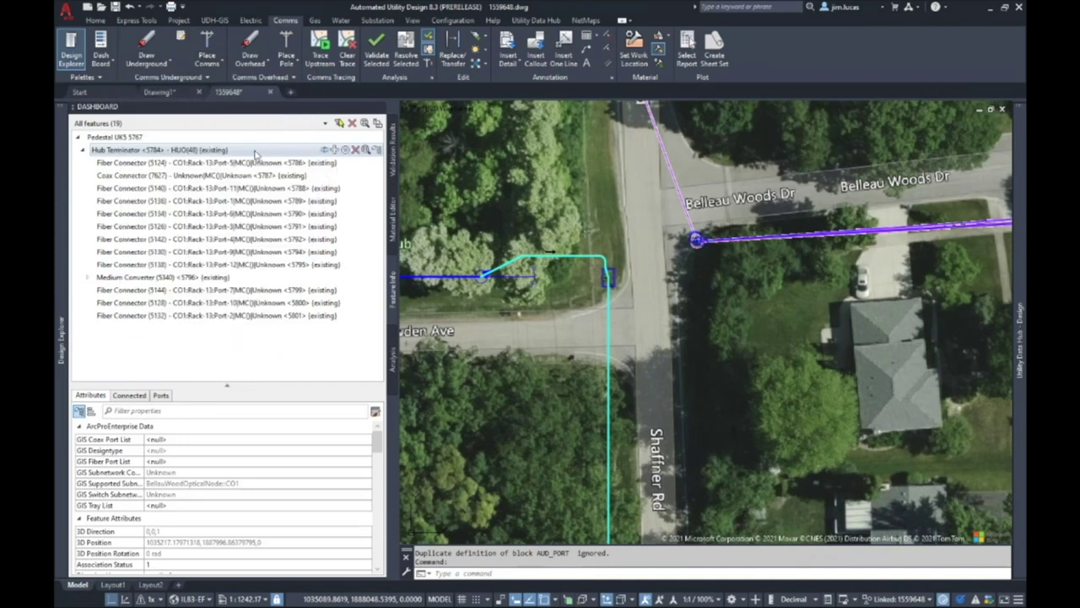
pyautogui.scroll(5, 700, 242)
pyautogui.scroll(6, 704, 263)
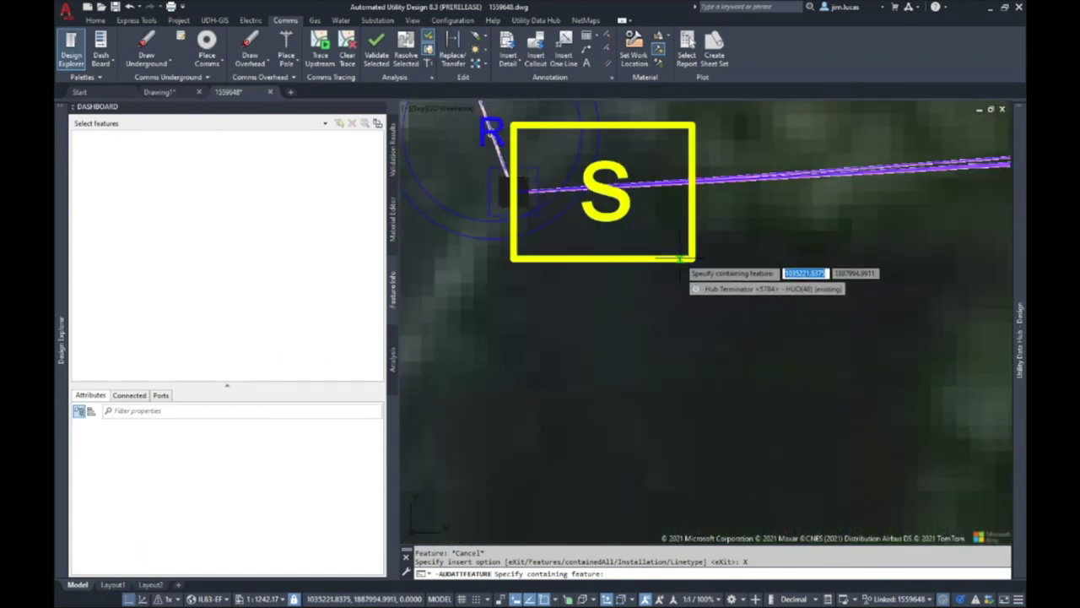
pyautogui.click(682, 259)
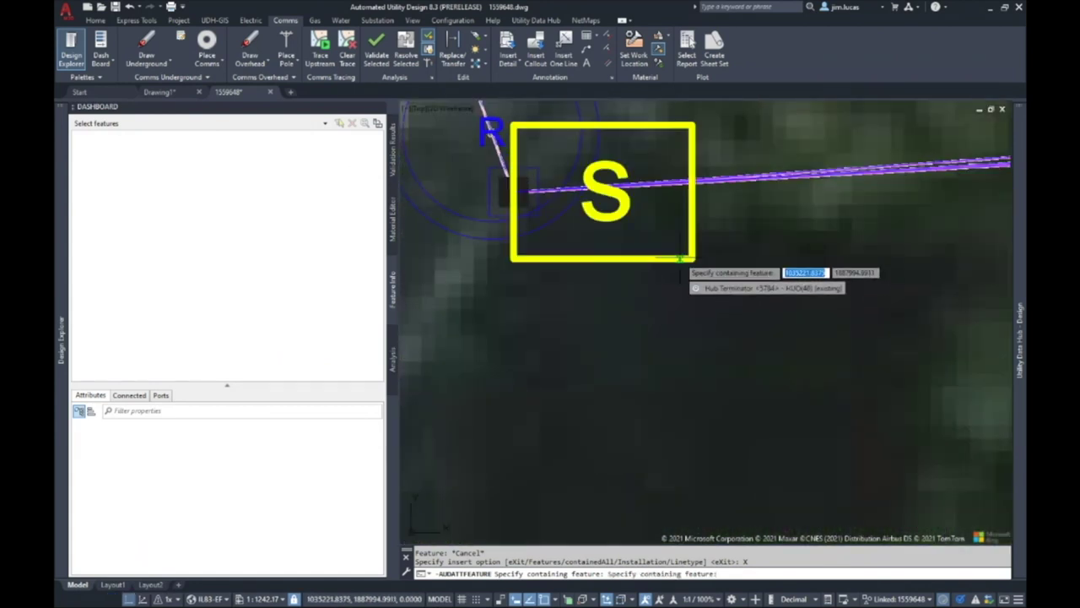
pyautogui.click(675, 272)
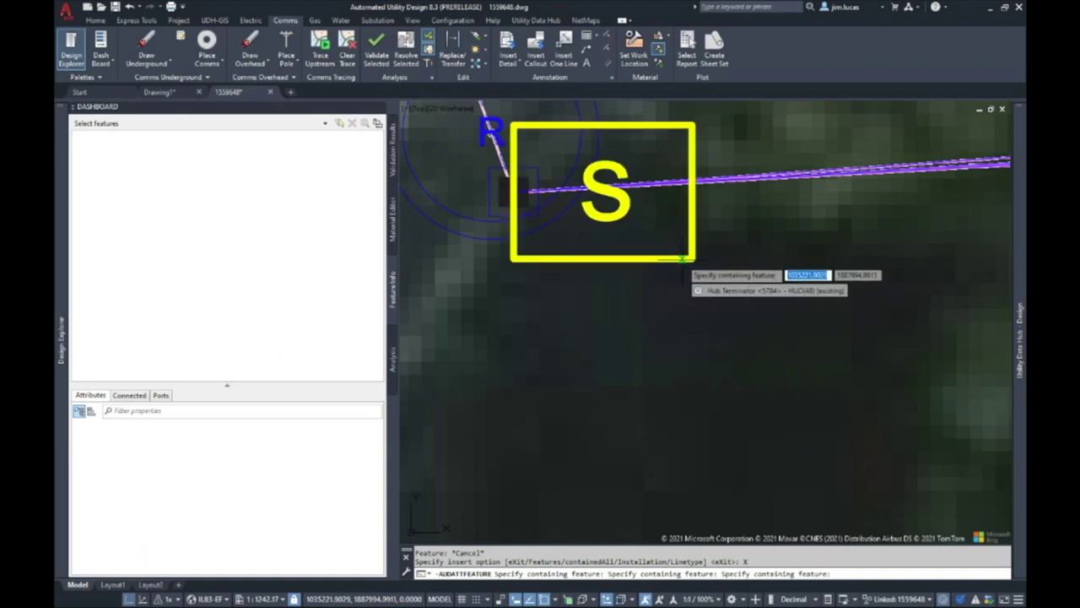
pyautogui.press('Escape')
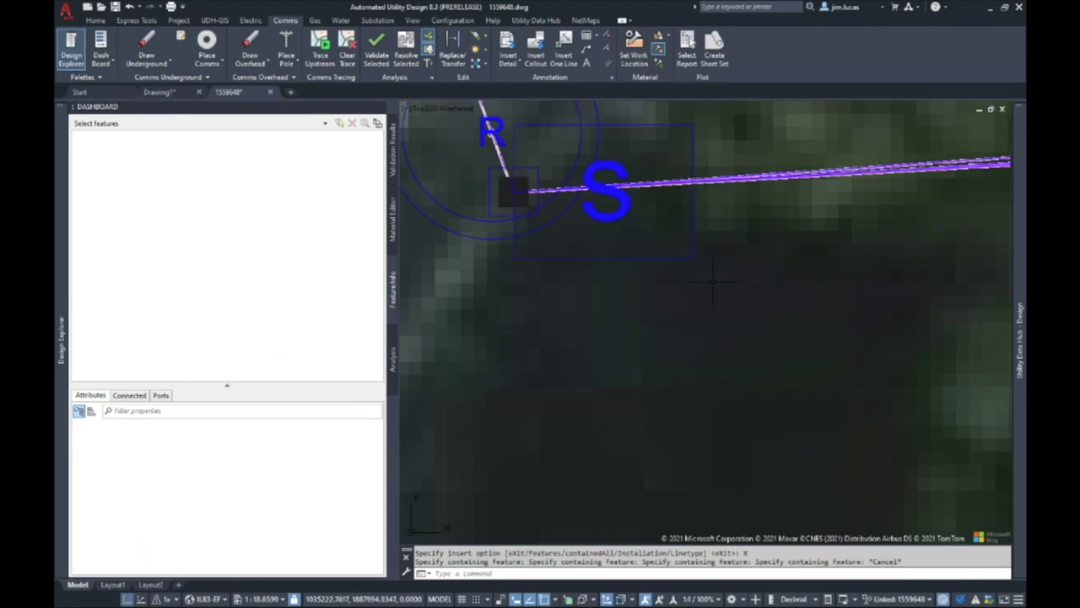
# Step: Change the last new fiber connector in the existing Hub Terminator to a Medium Converter and review its contained coax and fiber connectors
pyautogui.click(693, 245)
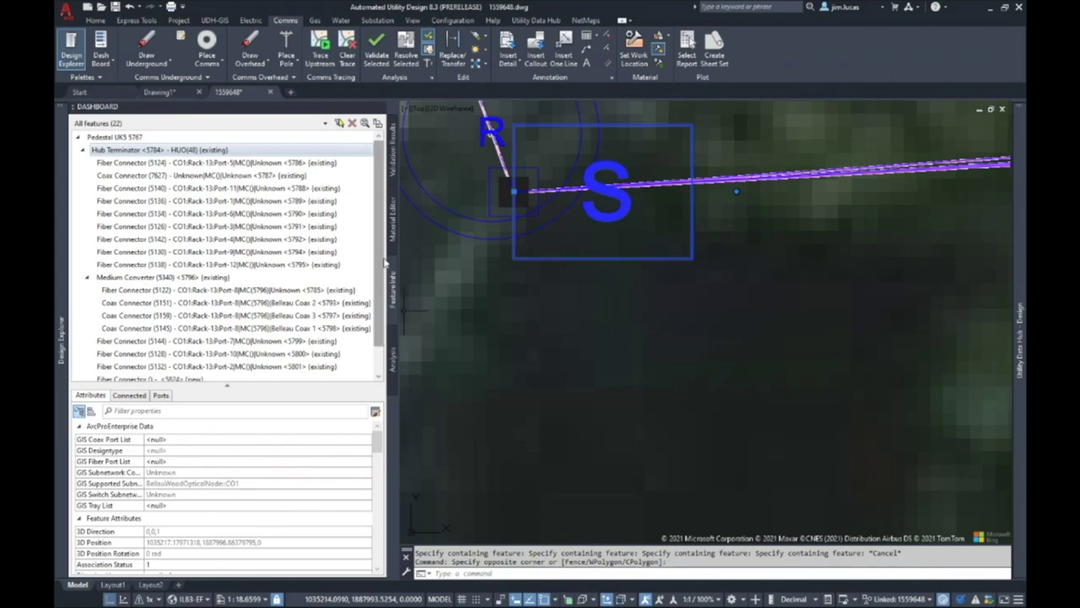
pyautogui.scroll(-1, 196, 359)
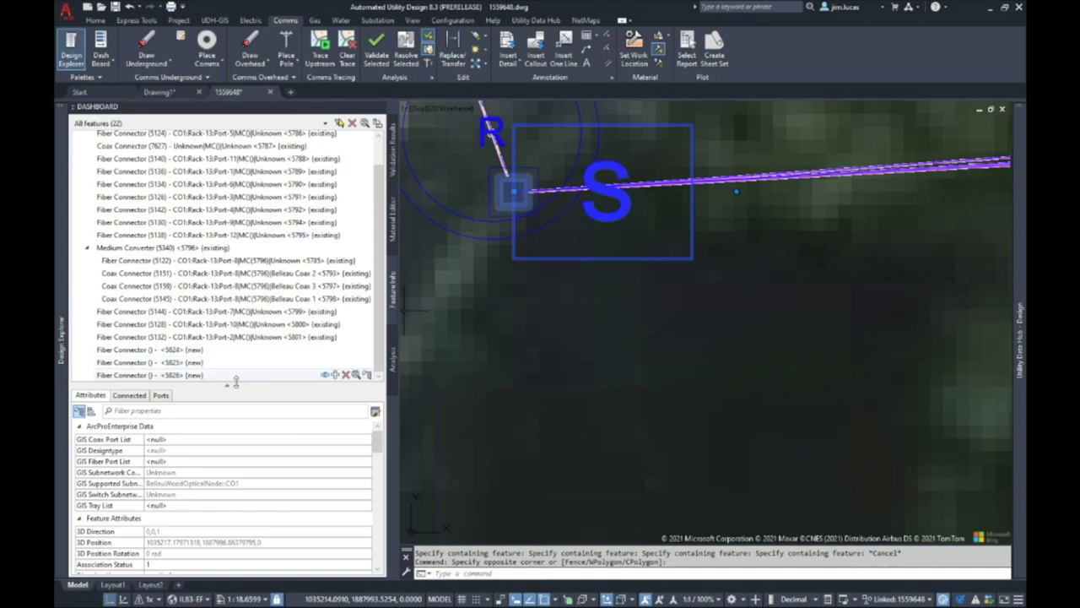
pyautogui.click(367, 376)
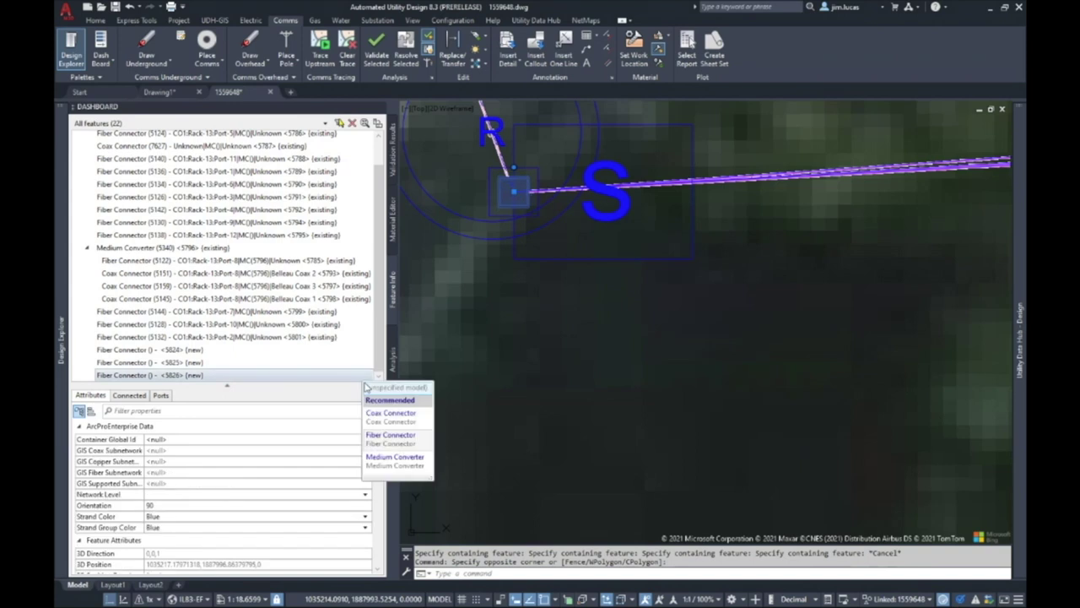
pyautogui.click(401, 454)
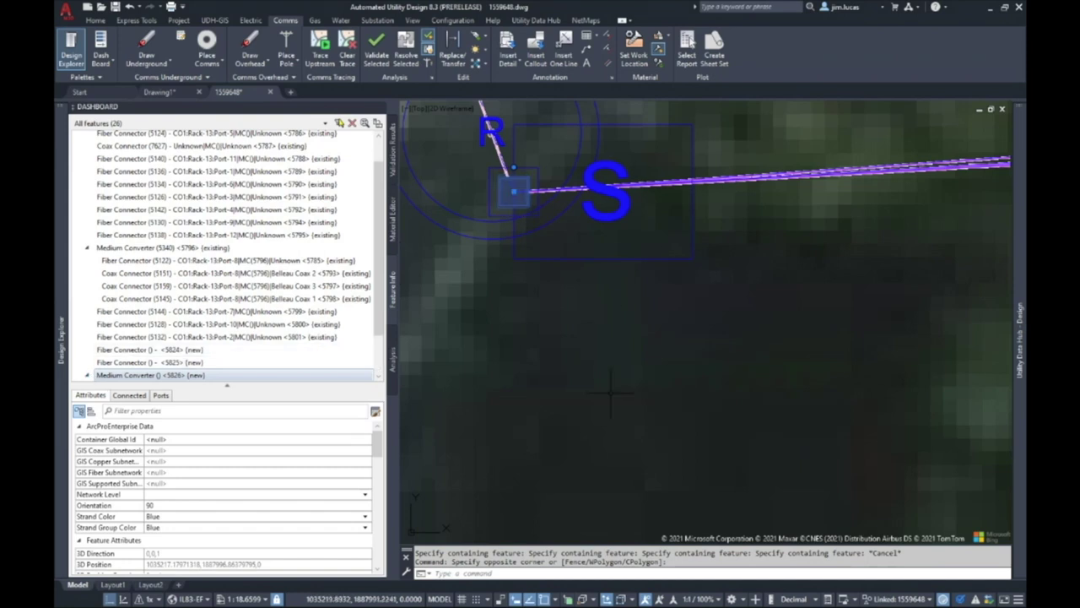
pyautogui.click(87, 375)
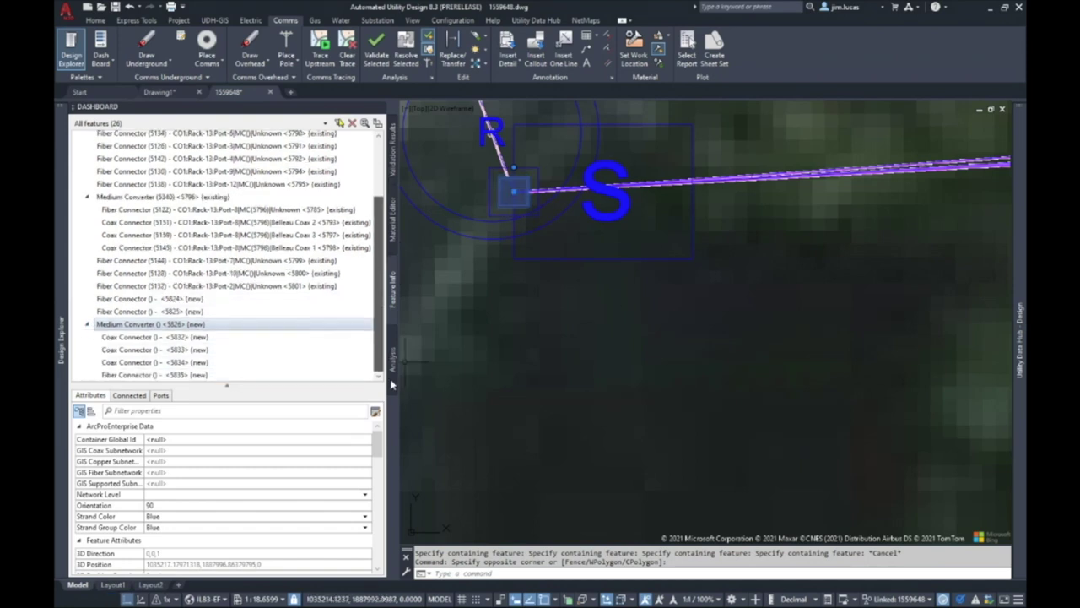
pyautogui.click(87, 325)
pyautogui.click(88, 376)
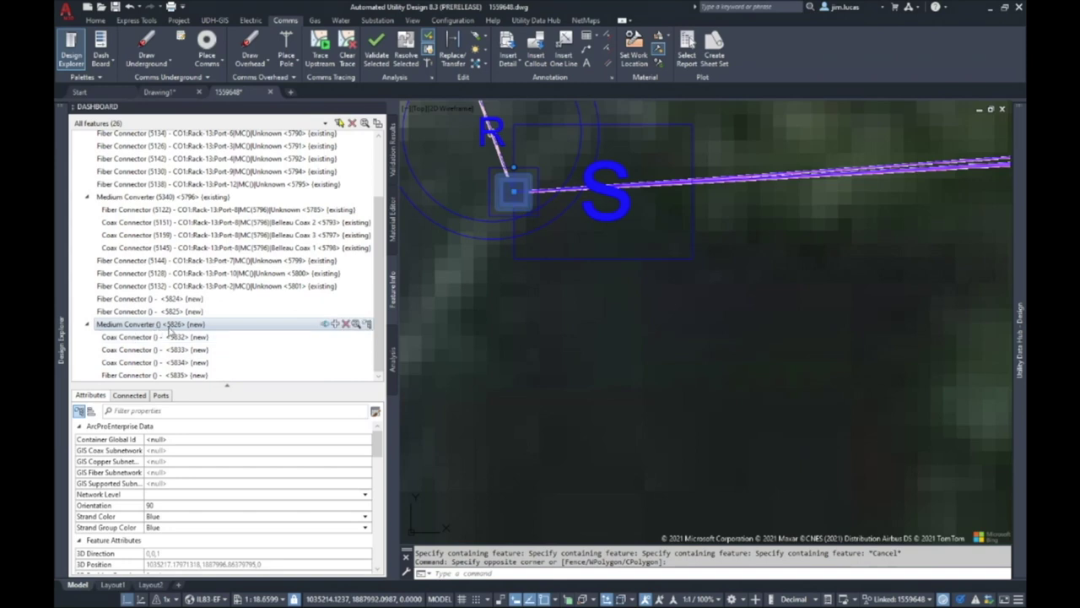
pyautogui.click(88, 326)
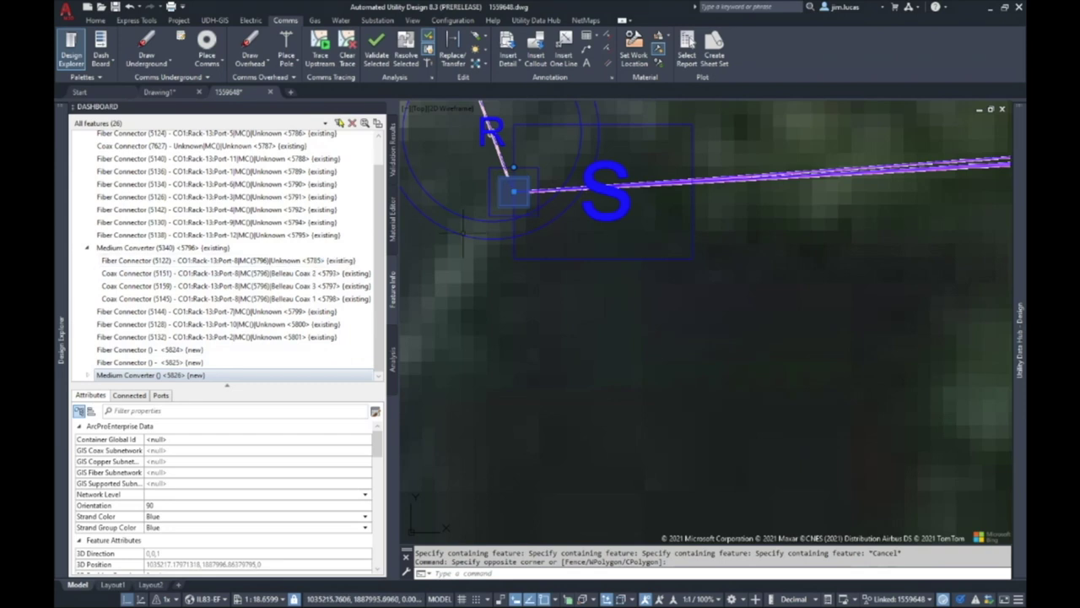
# Step: Draw a comms cable with duct from the Hub Terminator about 1,020 ft straight south along the east side of Shaffner Rd
pyautogui.click(149, 64)
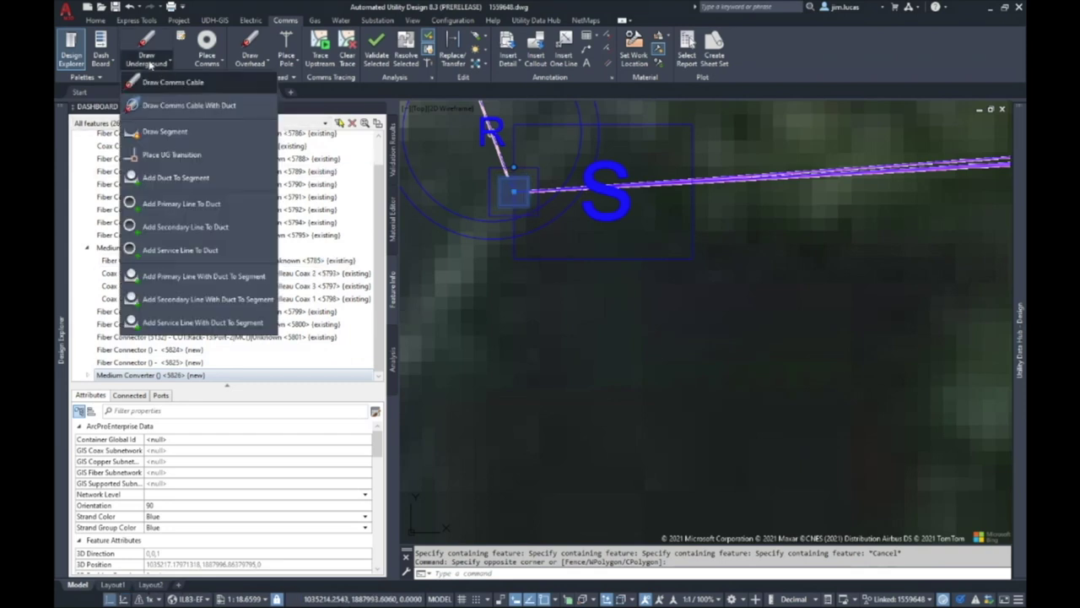
pyautogui.click(194, 105)
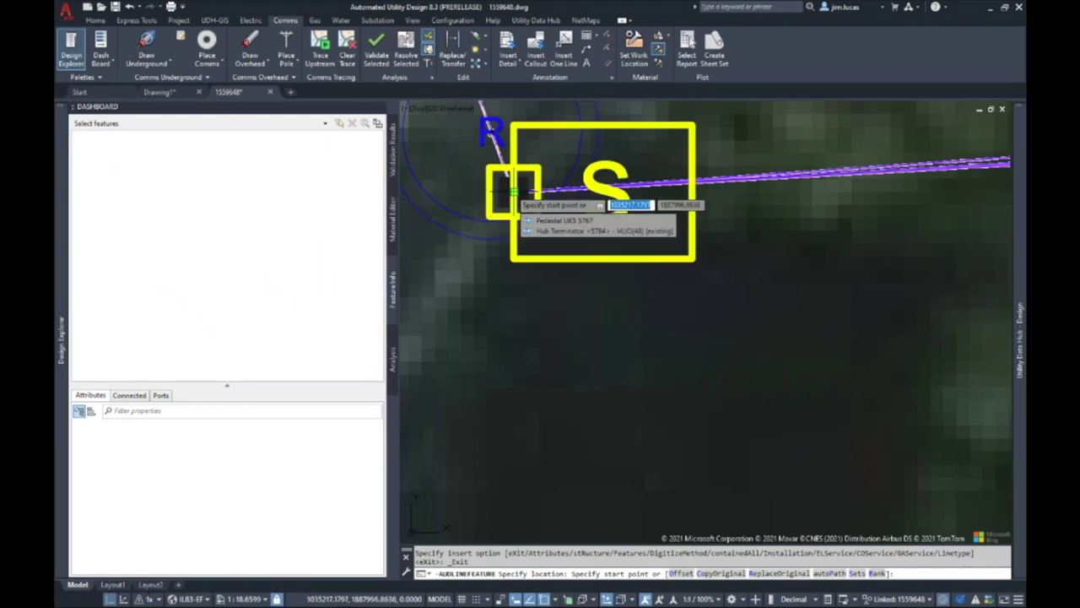
pyautogui.click(512, 190)
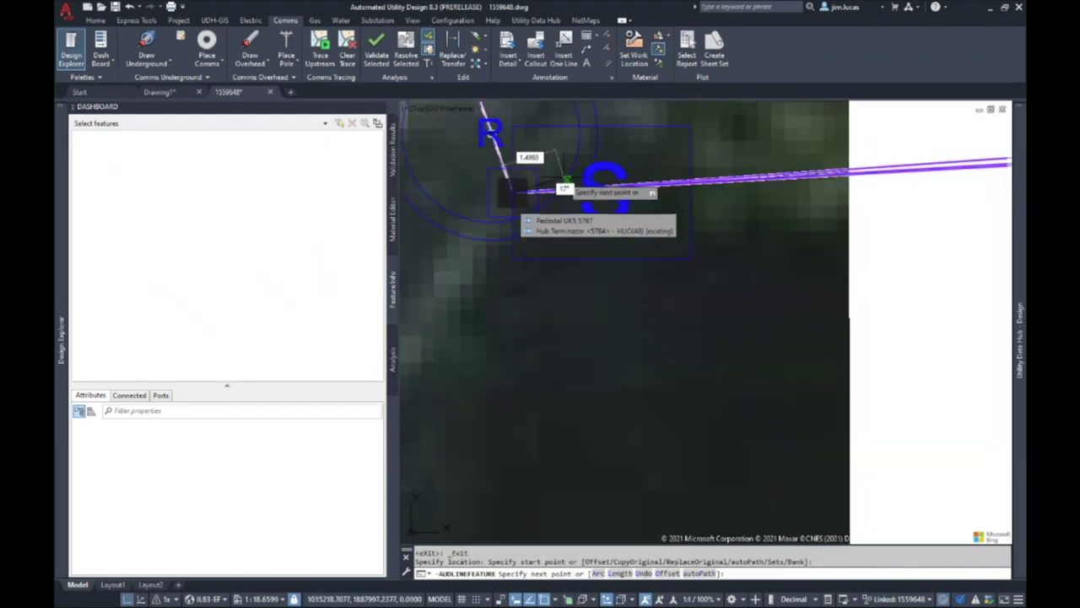
pyautogui.scroll(-8, 567, 171)
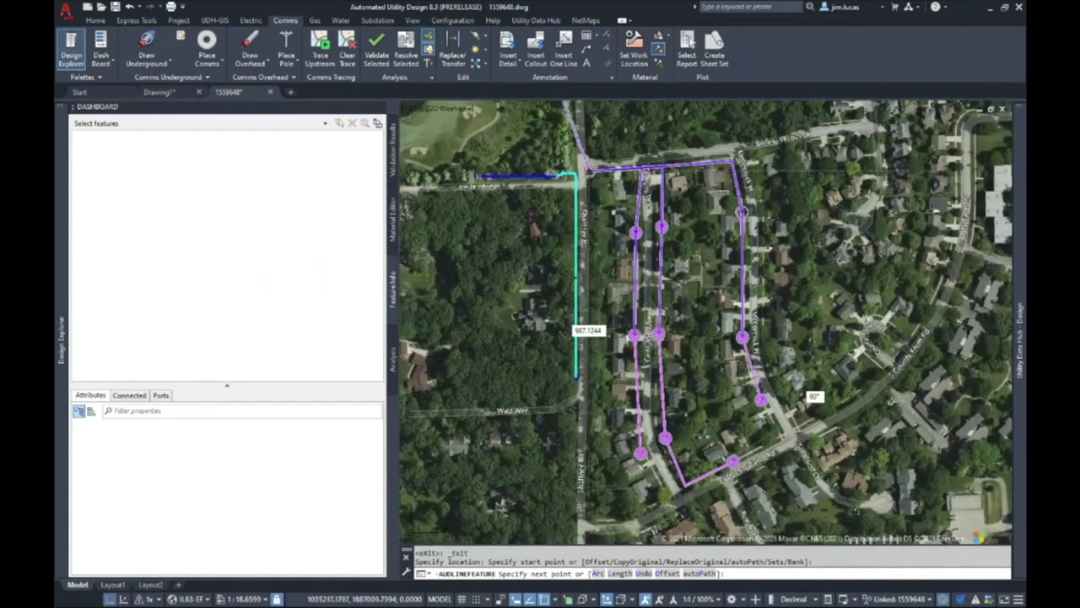
pyautogui.scroll(8, 591, 363)
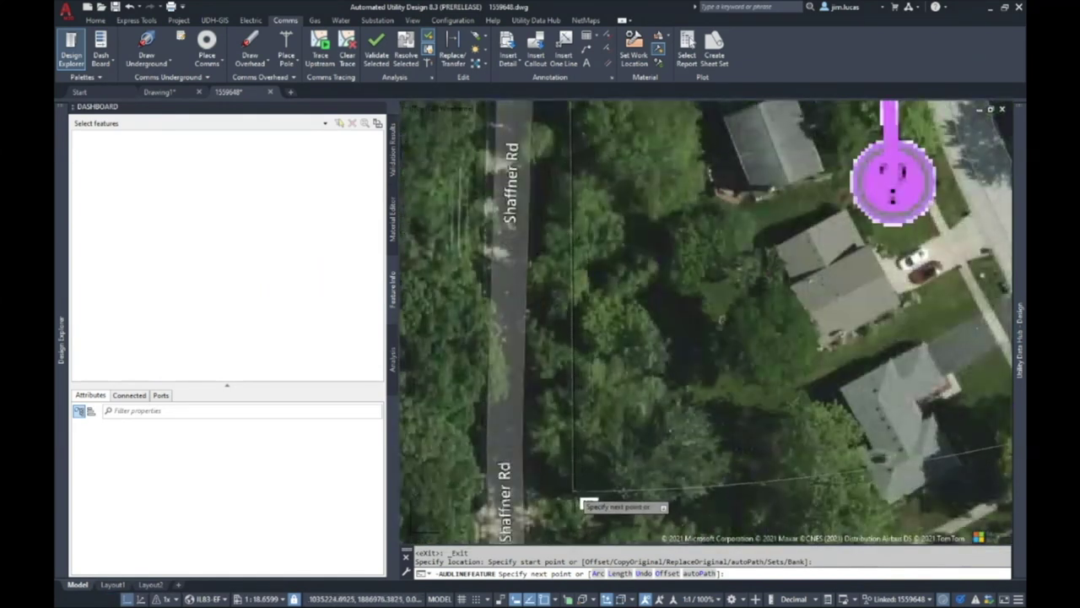
pyautogui.click(573, 491)
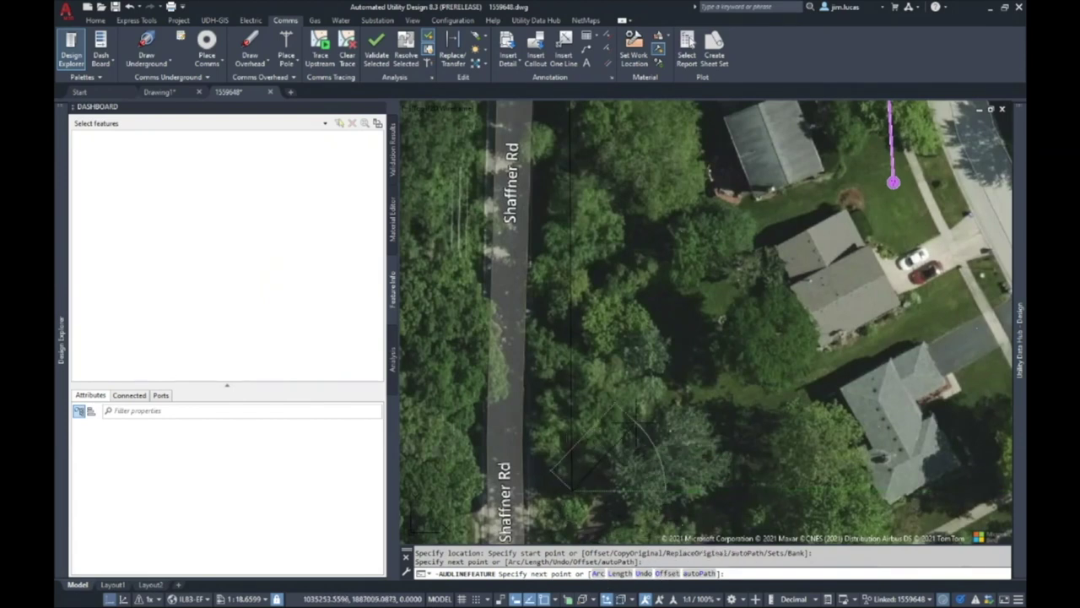
pyautogui.press('Return')
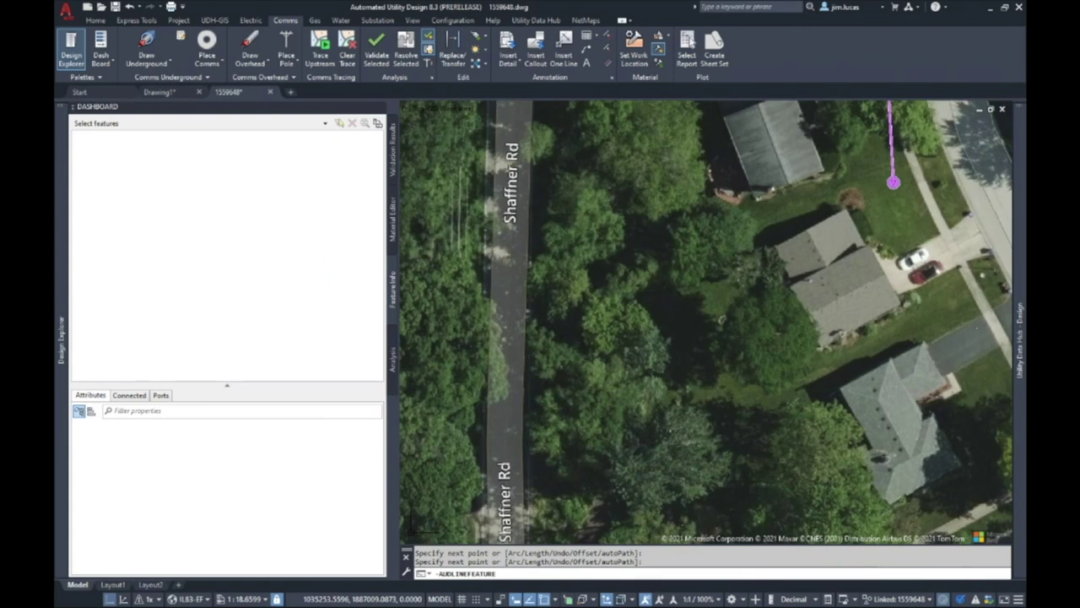
pyautogui.press('Return')
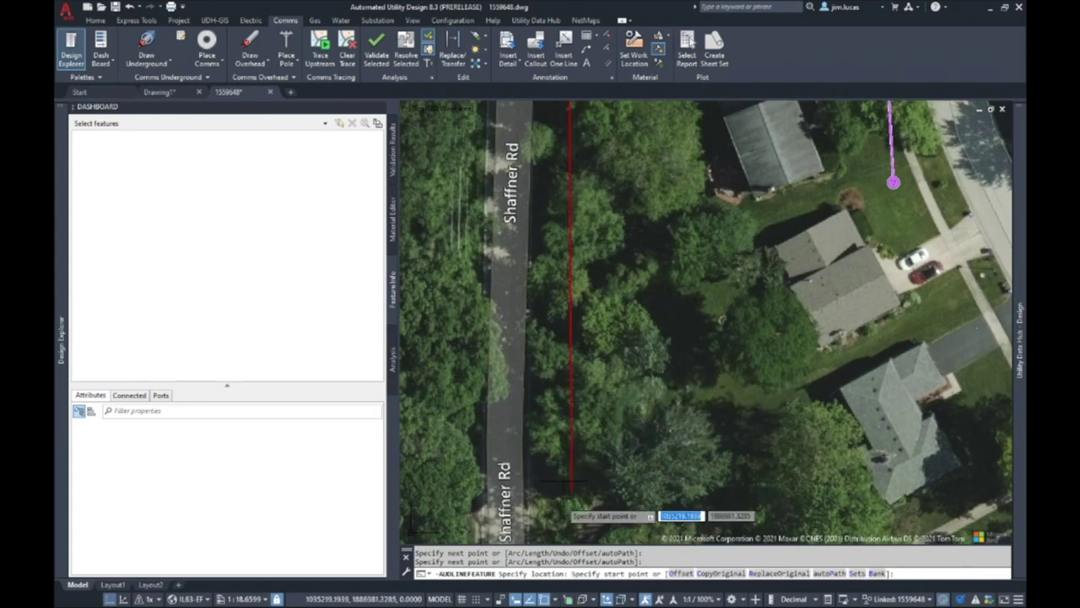
pyautogui.scroll(2, 570, 497)
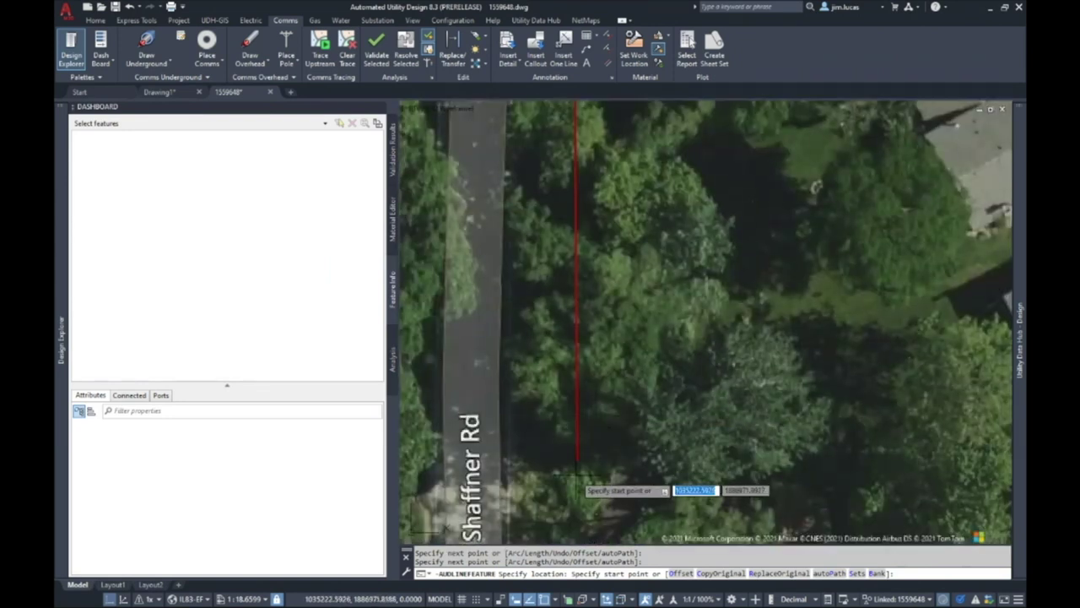
pyautogui.press('Escape')
# Step: Place a pedestal with enclosure at the south end of the new comms cable, accepting the default orientation
pyautogui.click(207, 59)
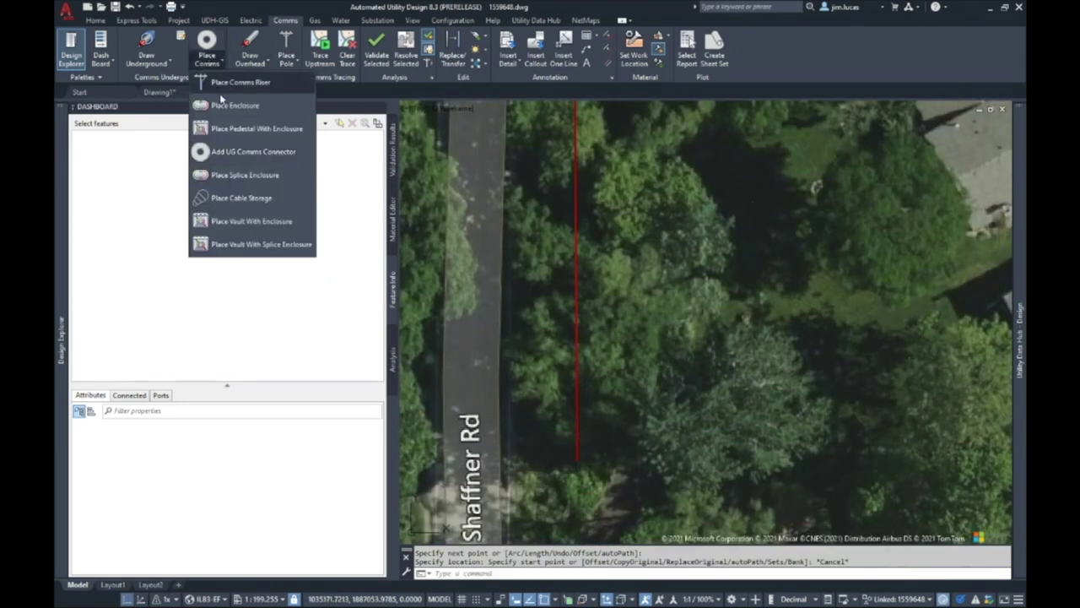
pyautogui.click(257, 130)
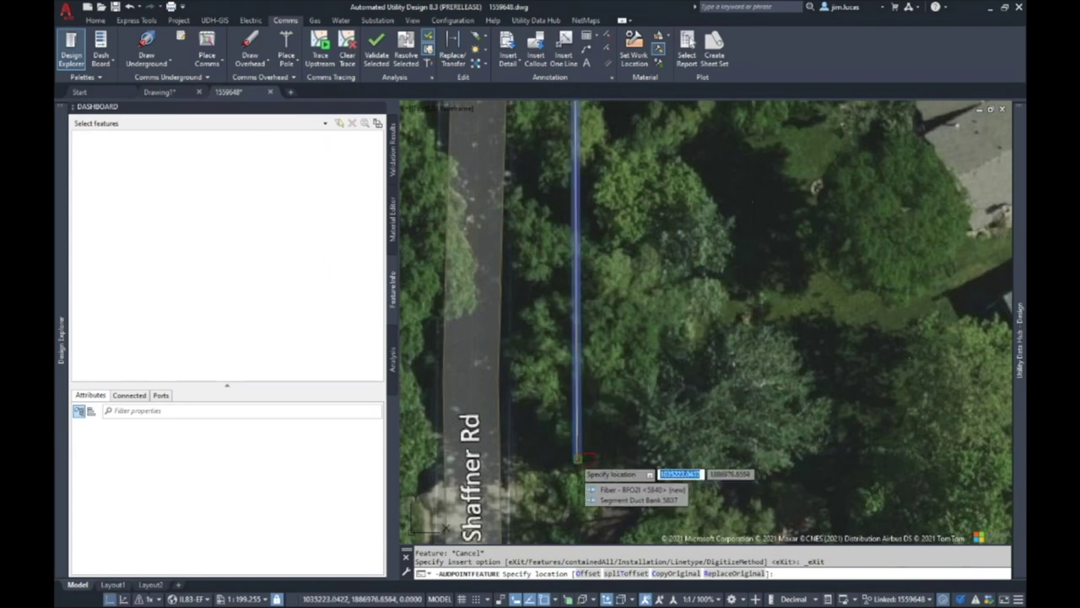
pyautogui.click(577, 460)
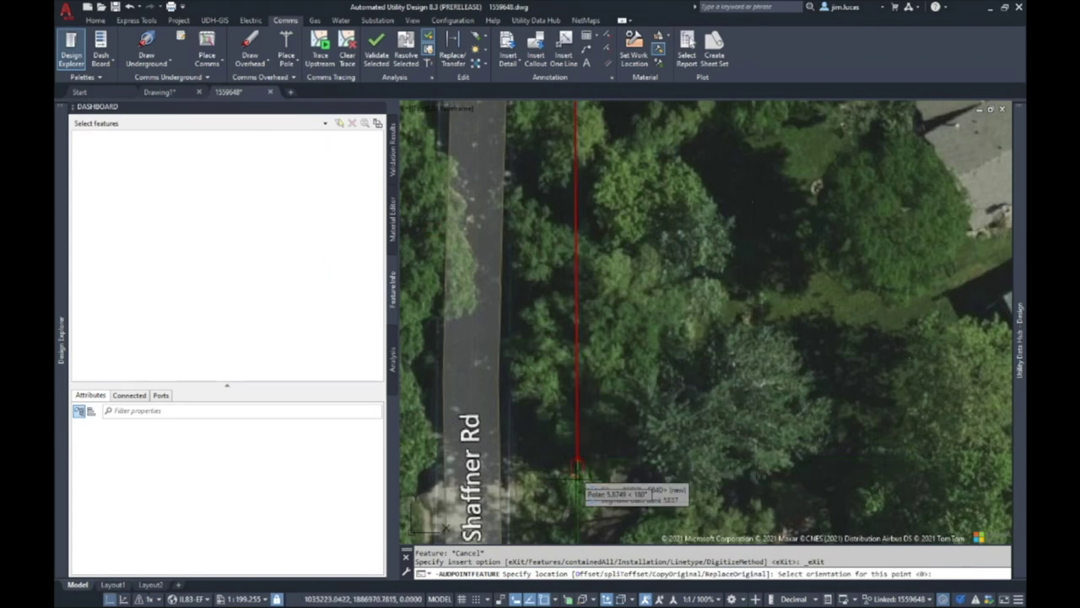
pyautogui.press('Return')
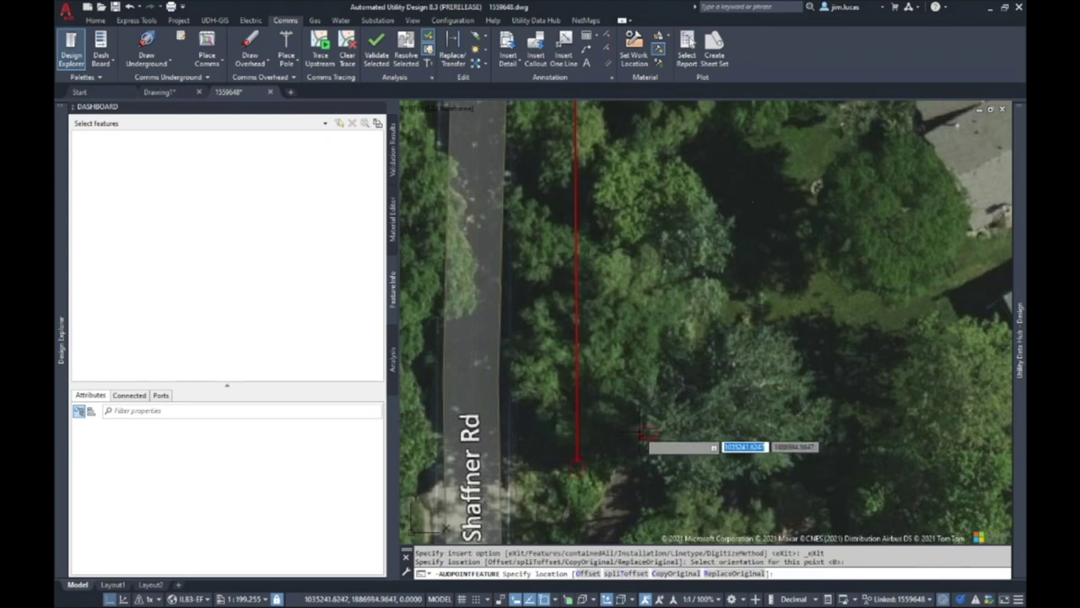
pyautogui.press('Escape')
# Step: Inspect the new pedestal's network interface unit and the from and to ports of the cable's blue and orange fiber strands
pyautogui.scroll(-5, 585, 400)
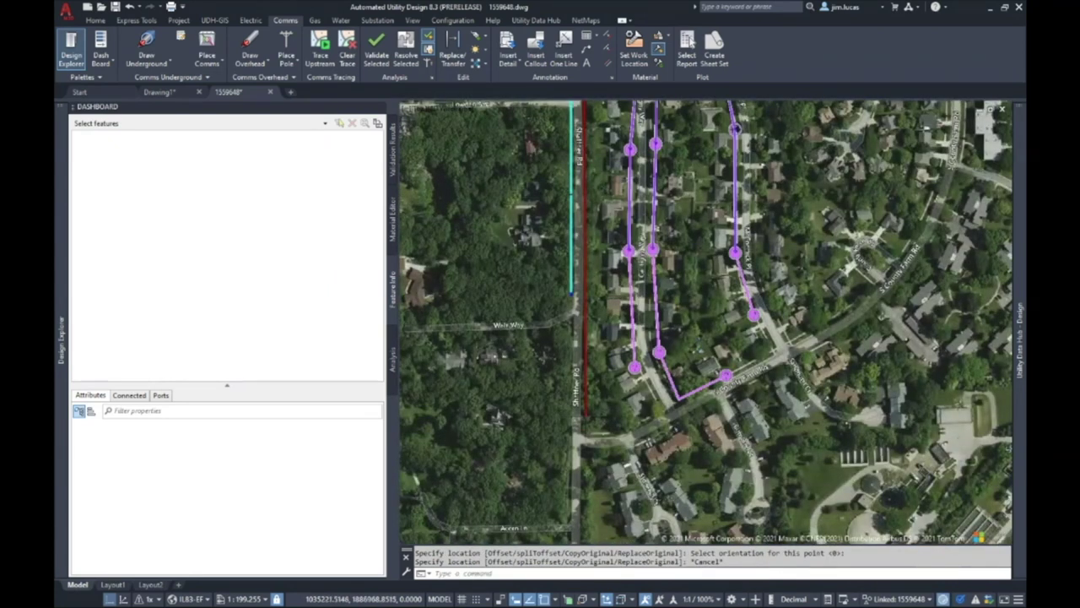
pyautogui.scroll(6, 586, 412)
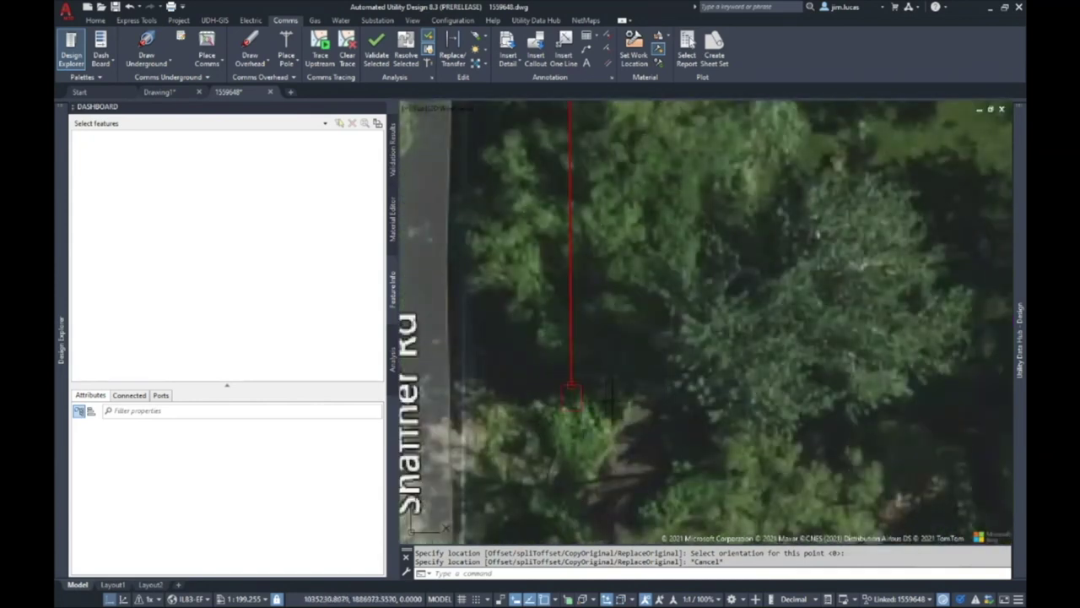
pyautogui.click(601, 425)
pyautogui.click(510, 326)
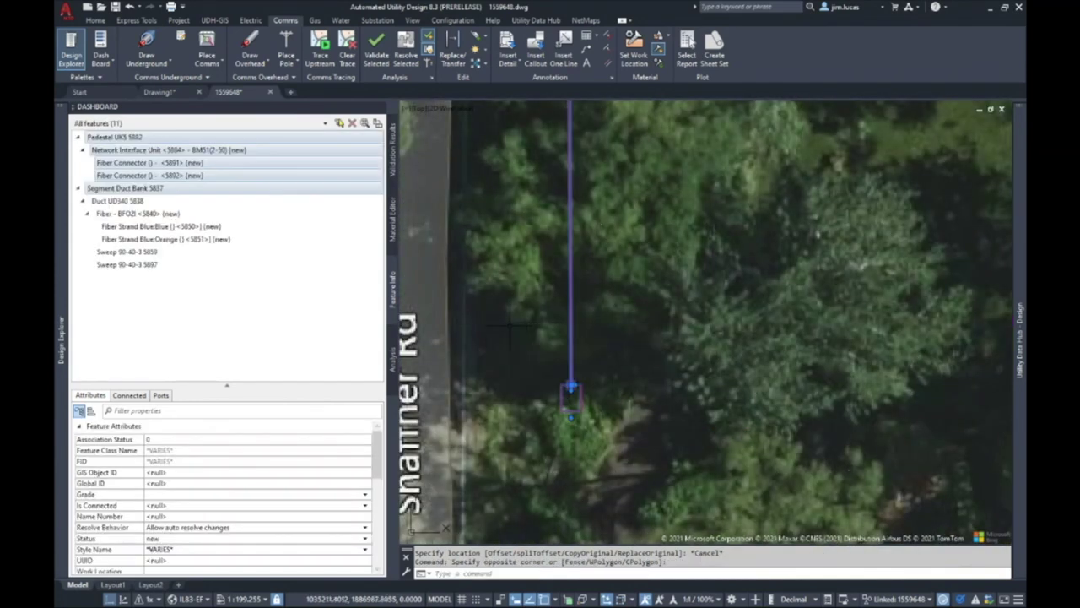
pyautogui.click(206, 152)
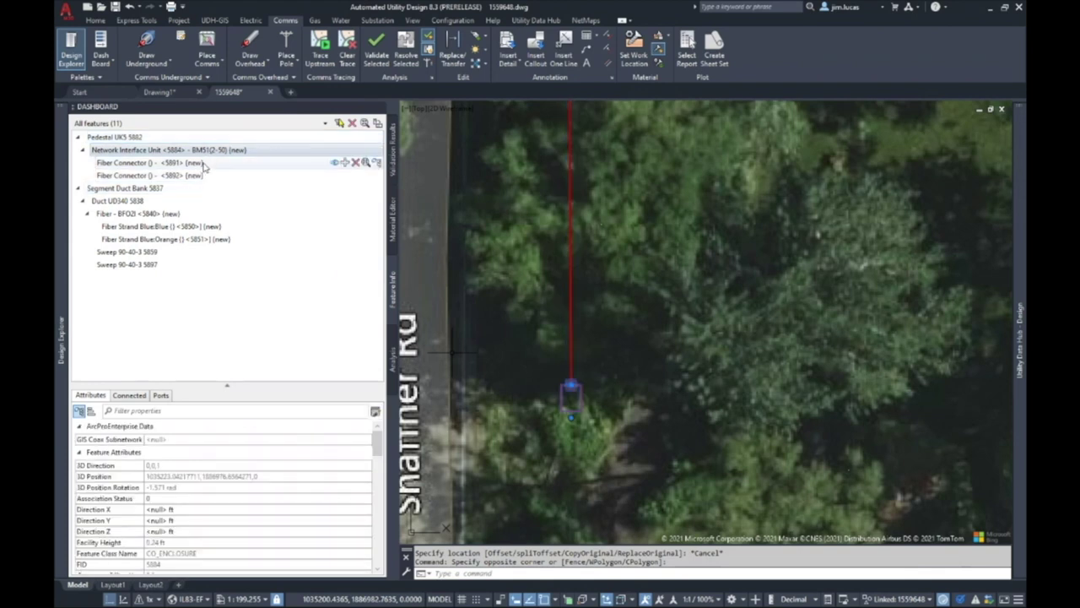
pyautogui.click(191, 228)
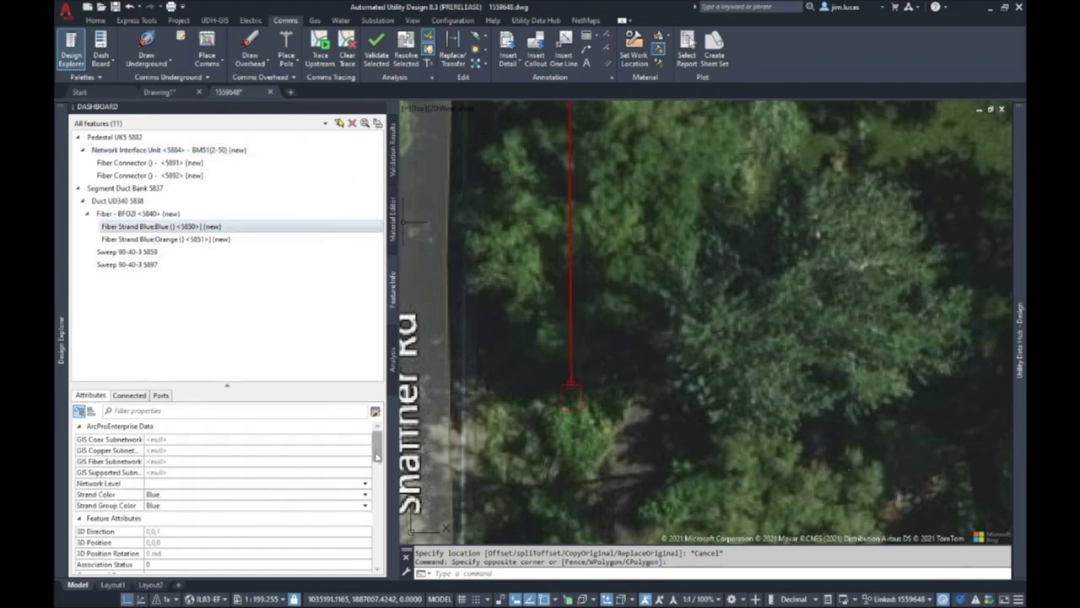
pyautogui.moveTo(380, 452); pyautogui.dragTo(392, 493)
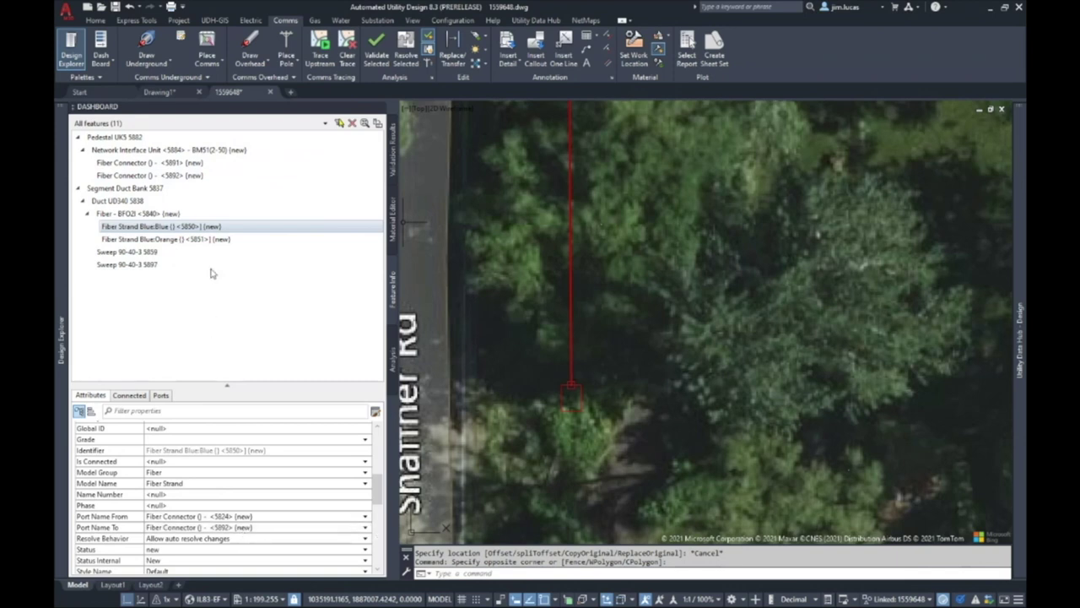
pyautogui.click(217, 240)
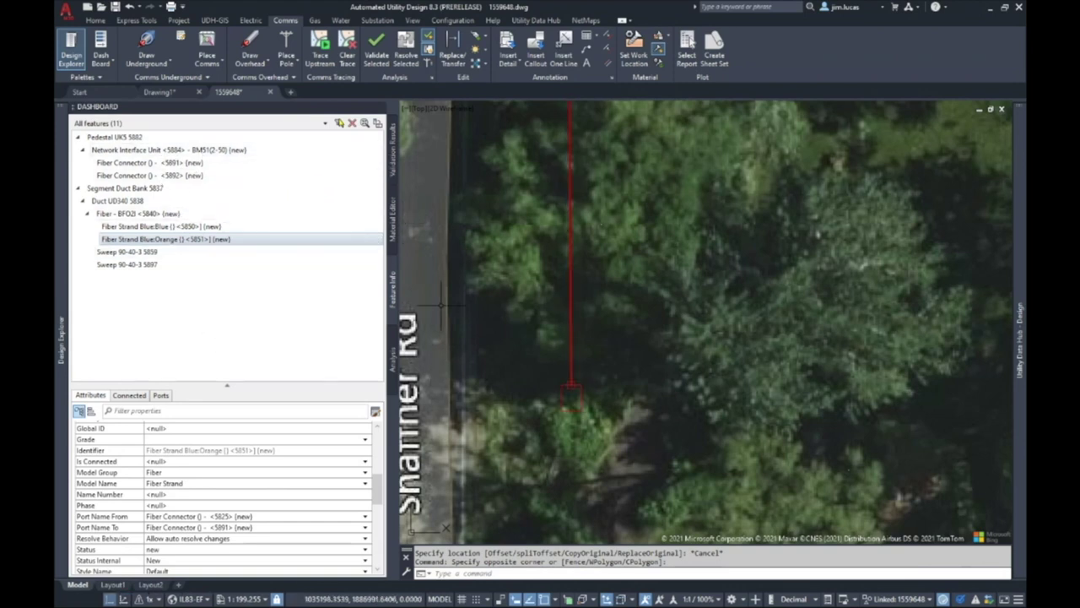
# Step: Review the selection's material list, the validation results and the pulling tension analysis of the ducts
pyautogui.click(393, 232)
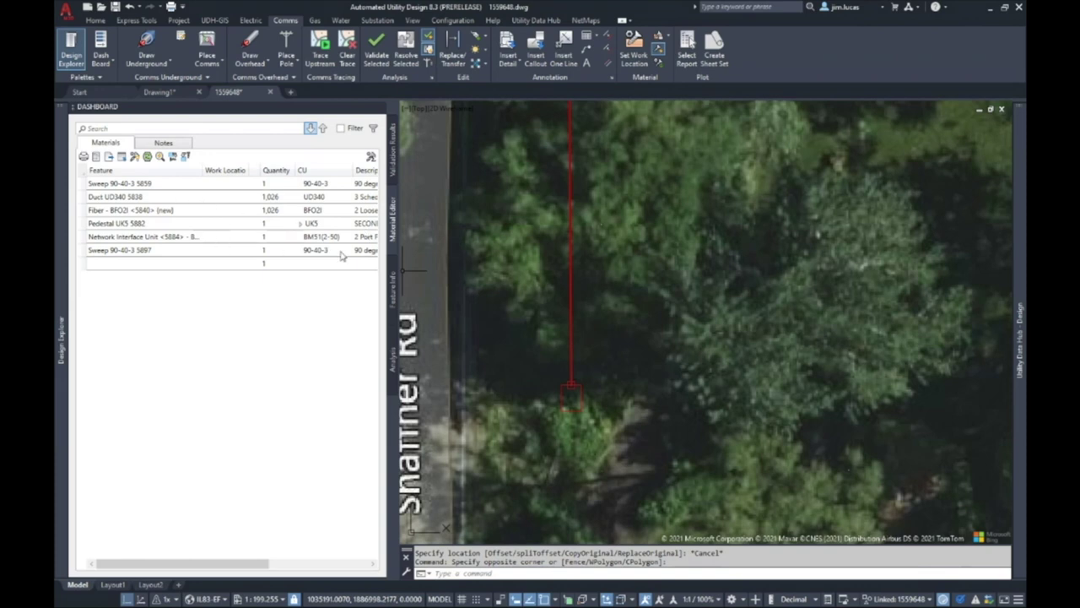
pyautogui.click(392, 168)
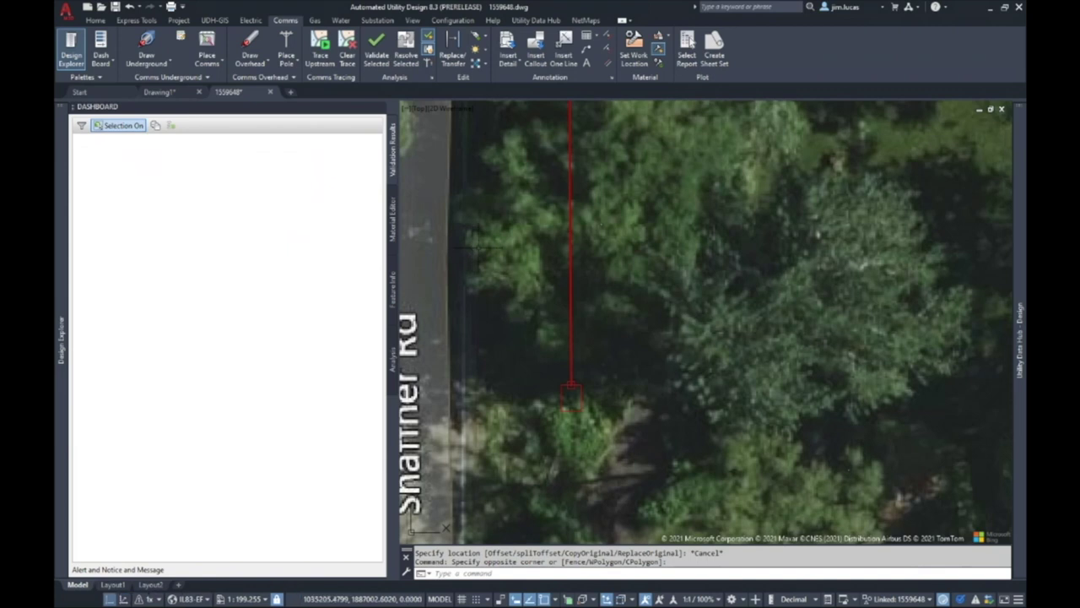
pyautogui.click(393, 361)
pyautogui.click(89, 124)
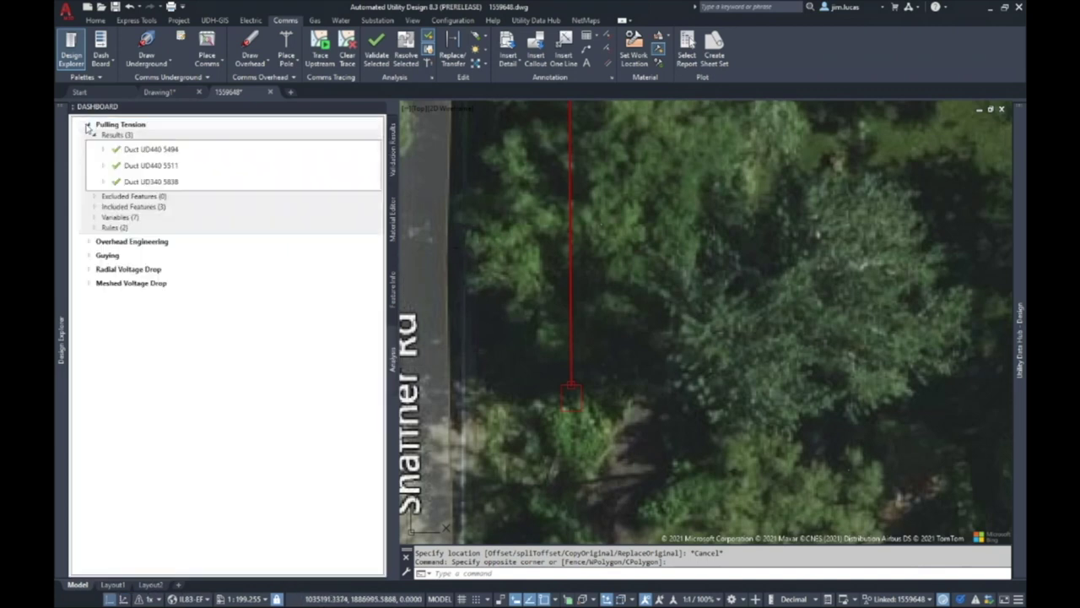
# Step: Examine the new underground duct run along Shaffner Rd on the map, including its pulling direction arrows
pyautogui.scroll(1, 588, 335)
pyautogui.scroll(-3, 588, 334)
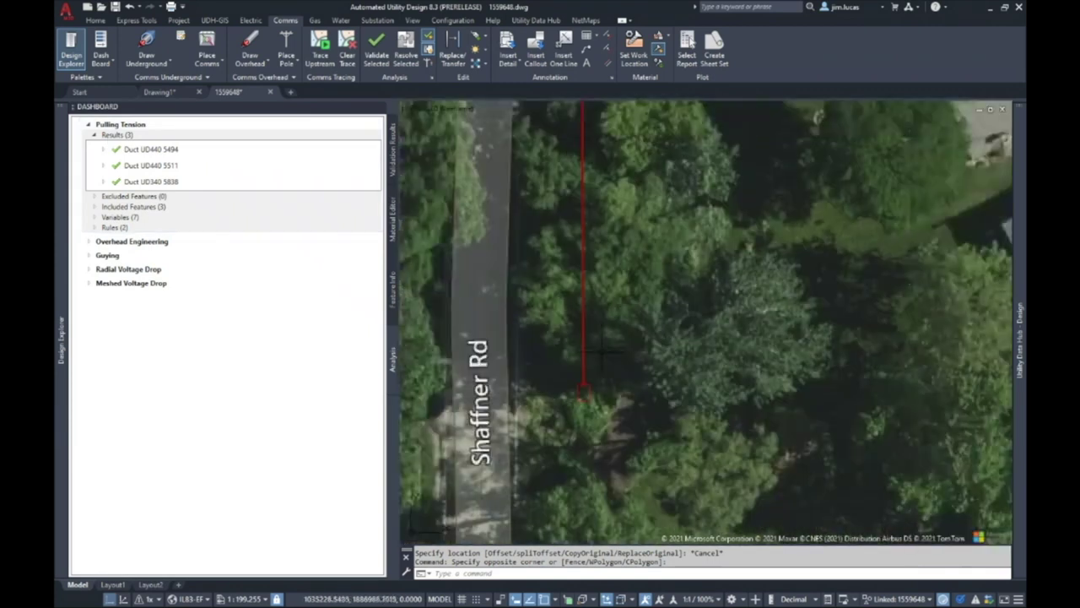
pyautogui.scroll(-1, 591, 334)
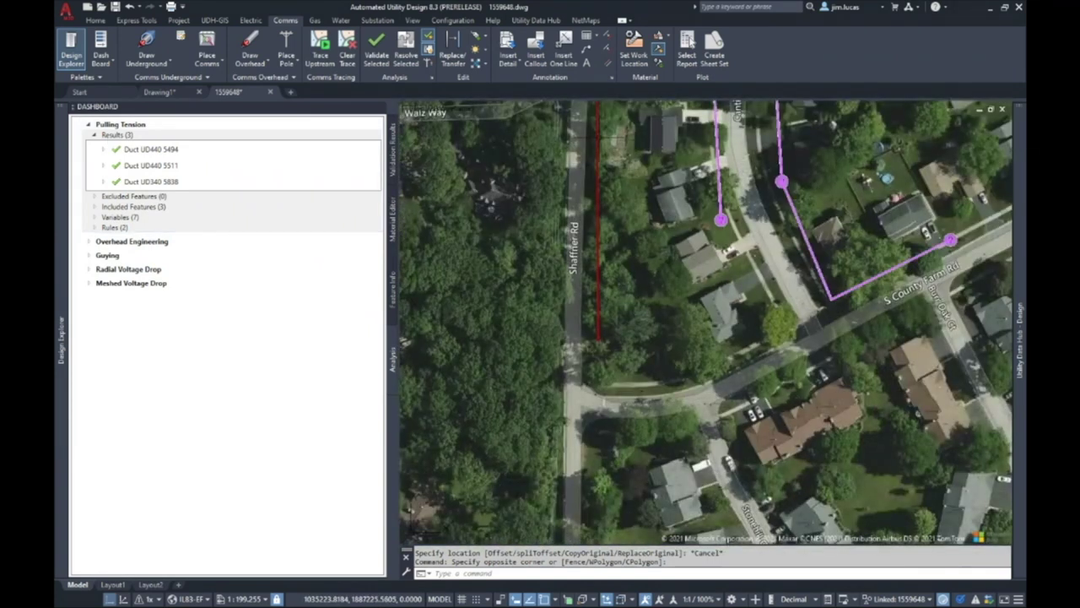
pyautogui.scroll(1, 591, 334)
pyautogui.scroll(-2, 591, 335)
pyautogui.scroll(-3, 626, 298)
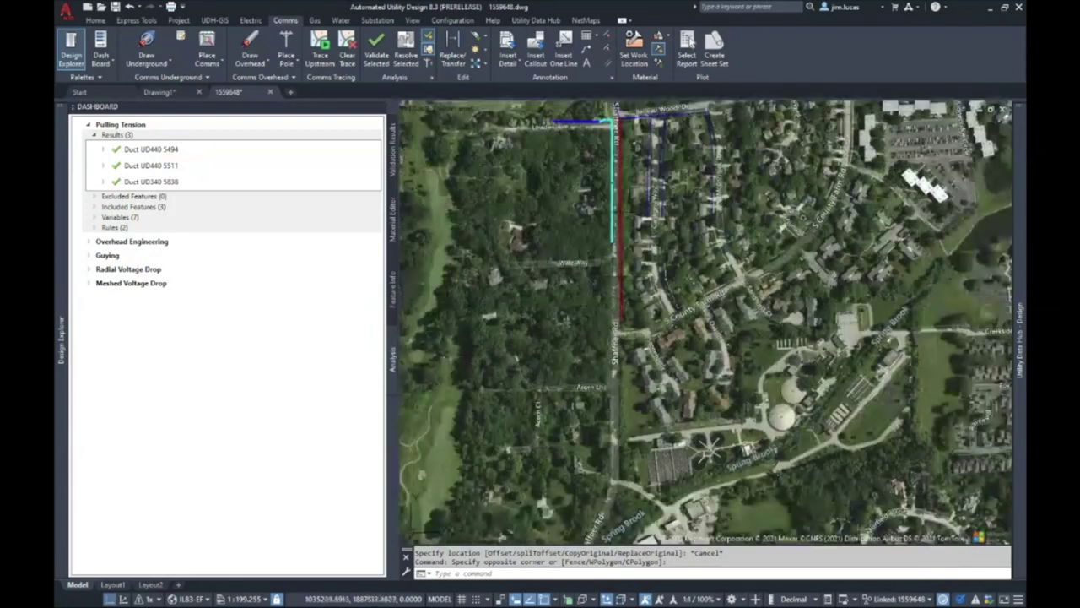
pyautogui.scroll(6, 617, 198)
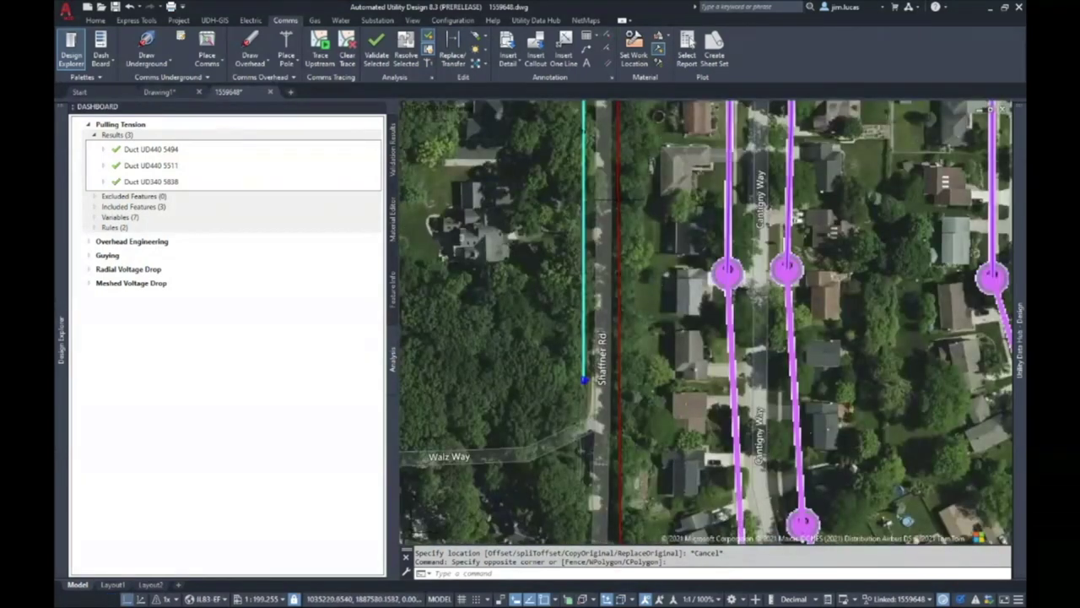
pyautogui.scroll(4, 615, 329)
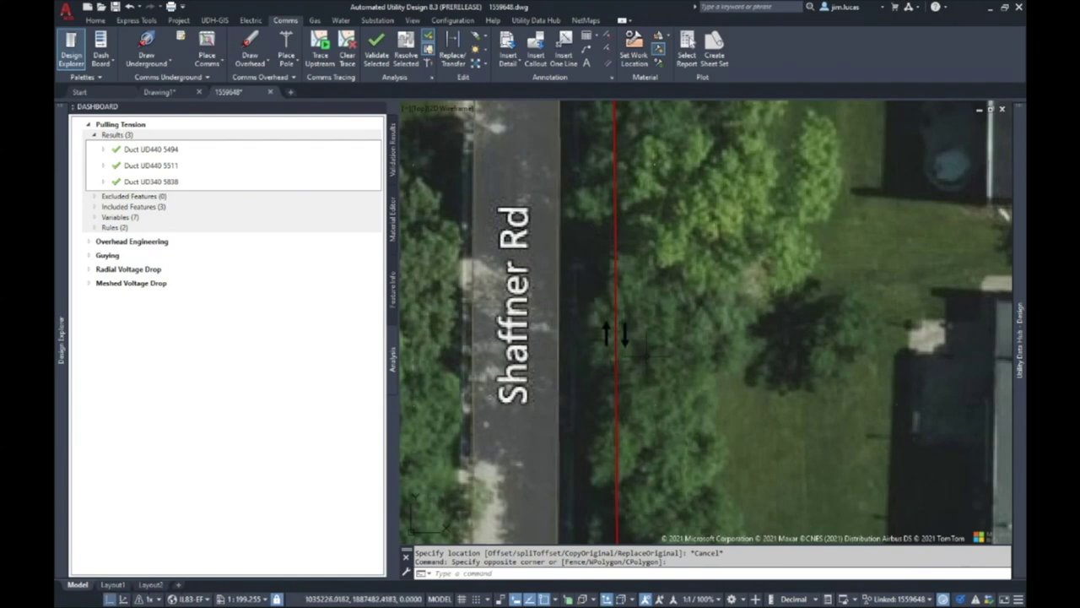
# Step: Set the underground comms connector default to Coax Connector
pyautogui.click(394, 293)
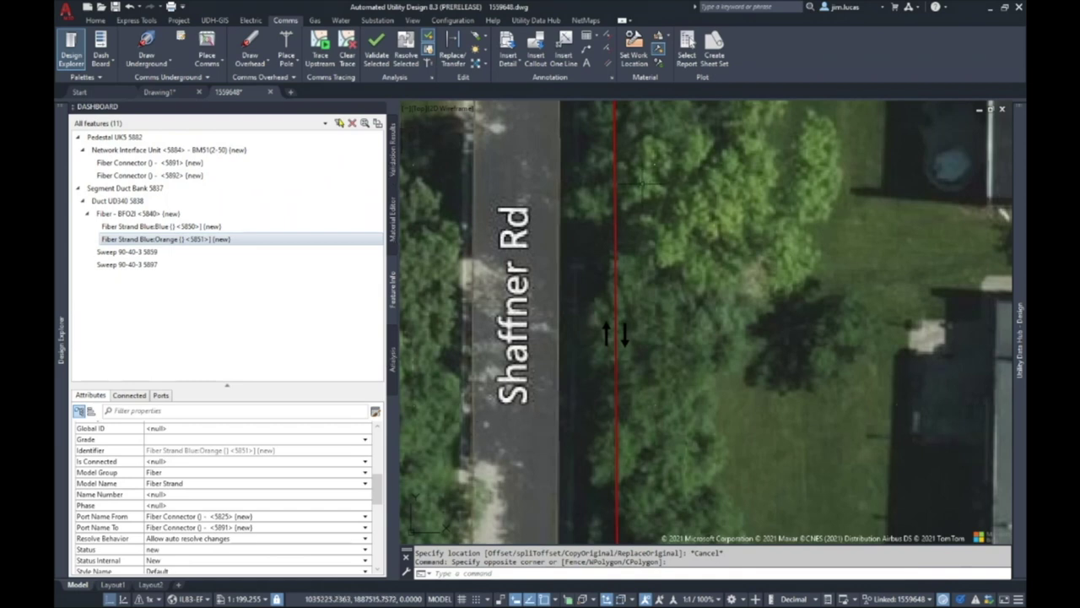
pyautogui.scroll(-8, 656, 303)
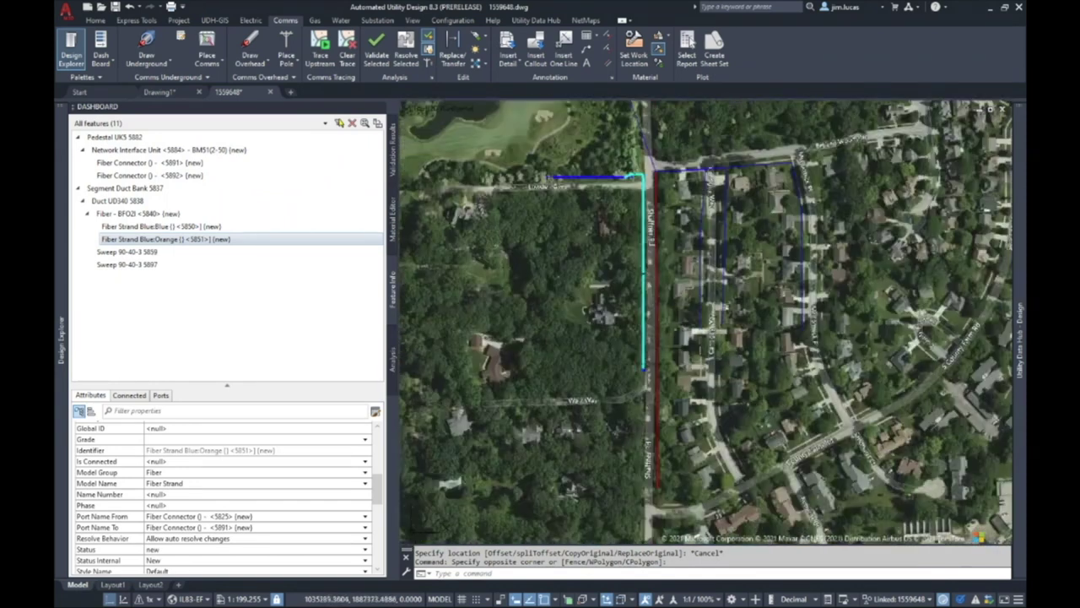
pyautogui.scroll(5, 658, 160)
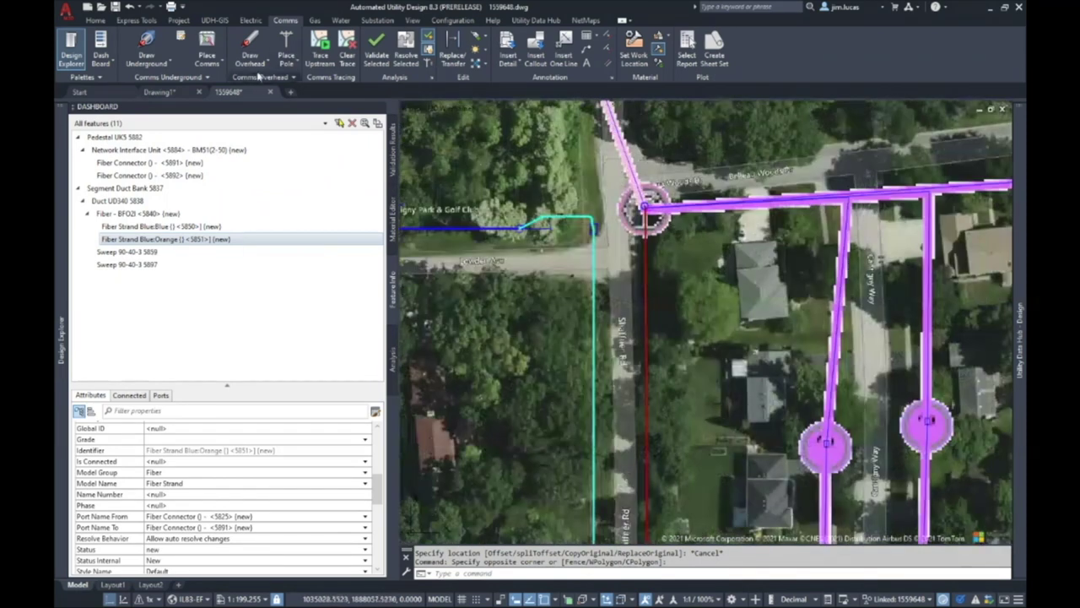
pyautogui.click(208, 77)
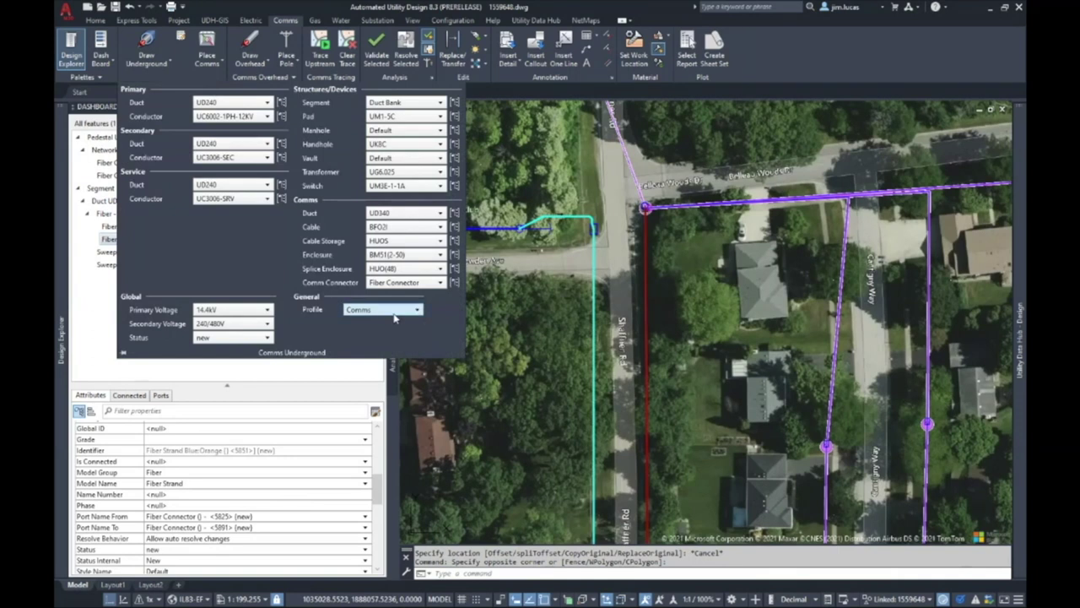
pyautogui.click(435, 284)
pyautogui.click(421, 293)
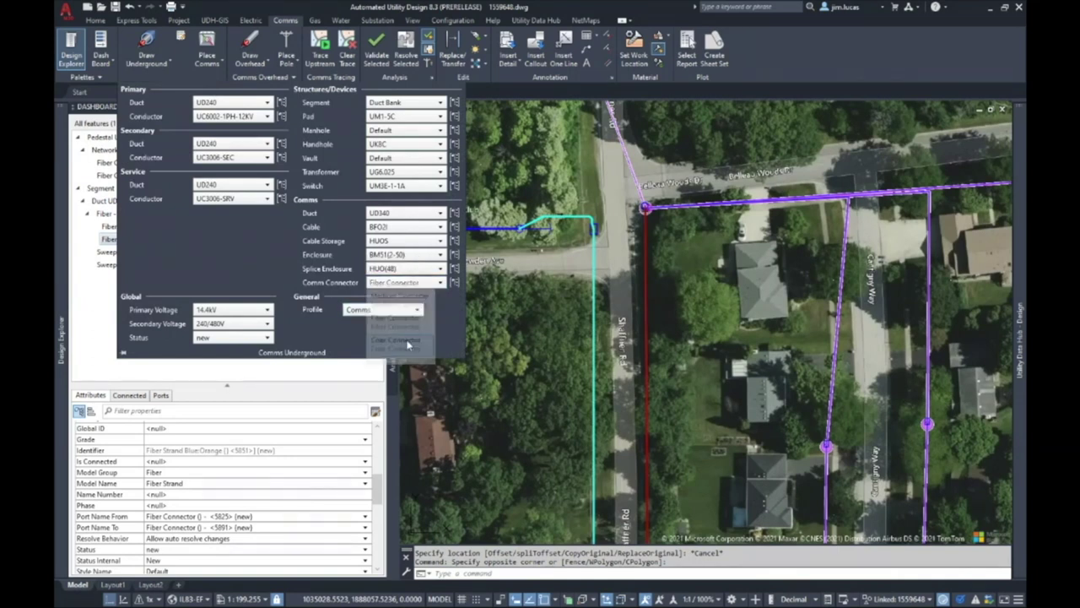
pyautogui.click(438, 285)
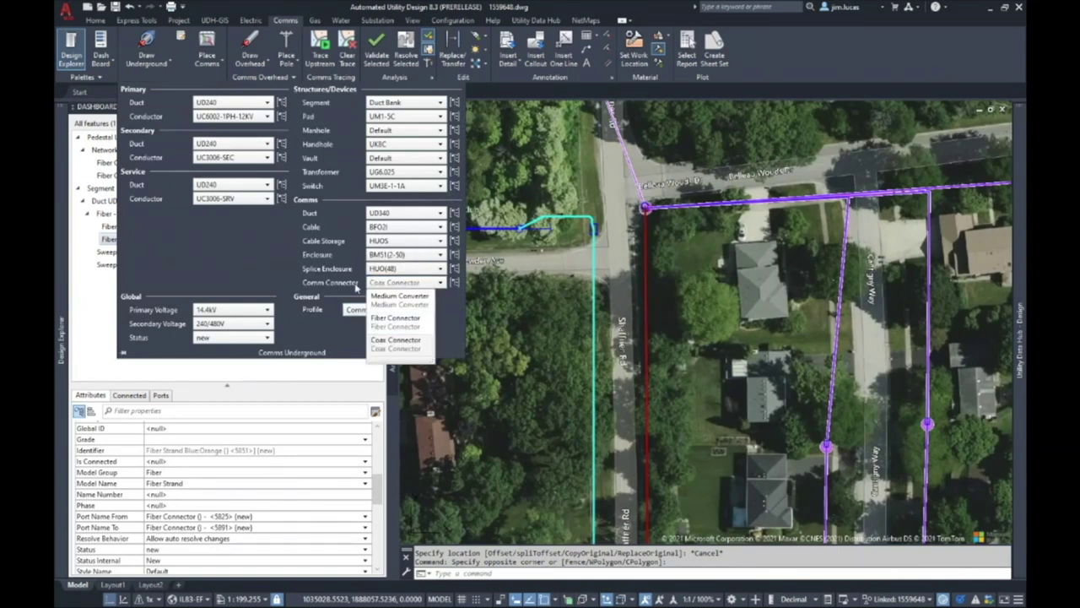
pyautogui.click(330, 280)
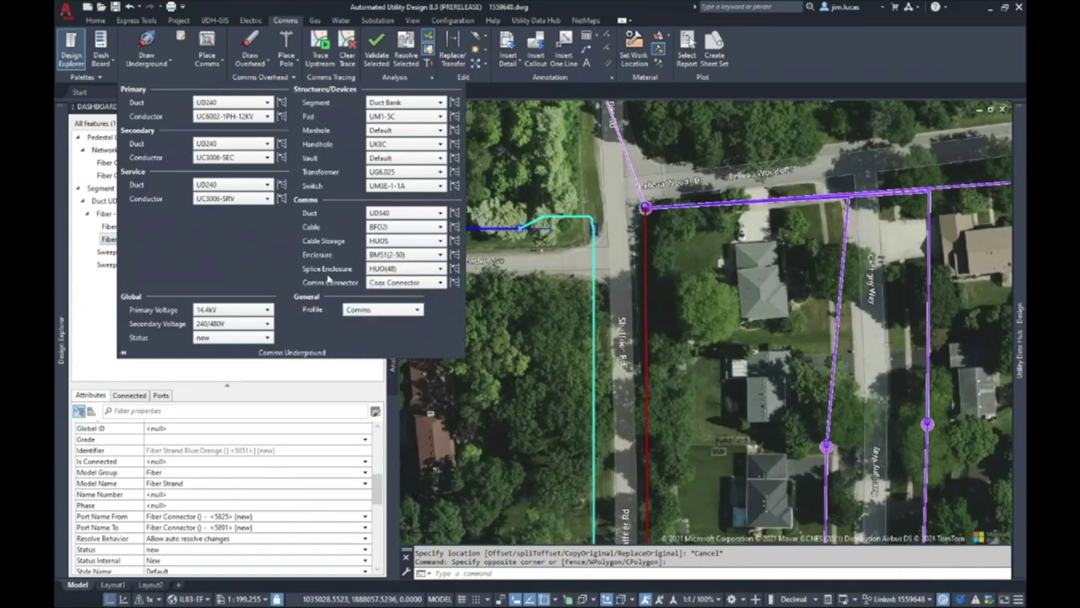
# Step: Choose the in-duct coaxial cable BFC1-18I and the HG Amplifier enclosure as the underground comms defaults
pyautogui.click(408, 227)
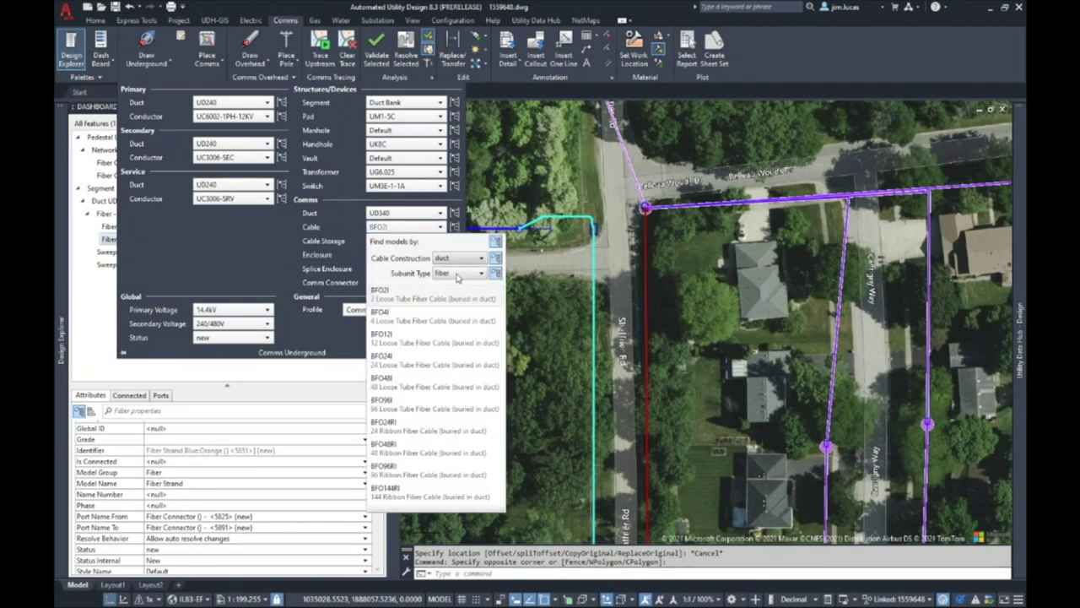
pyautogui.click(449, 296)
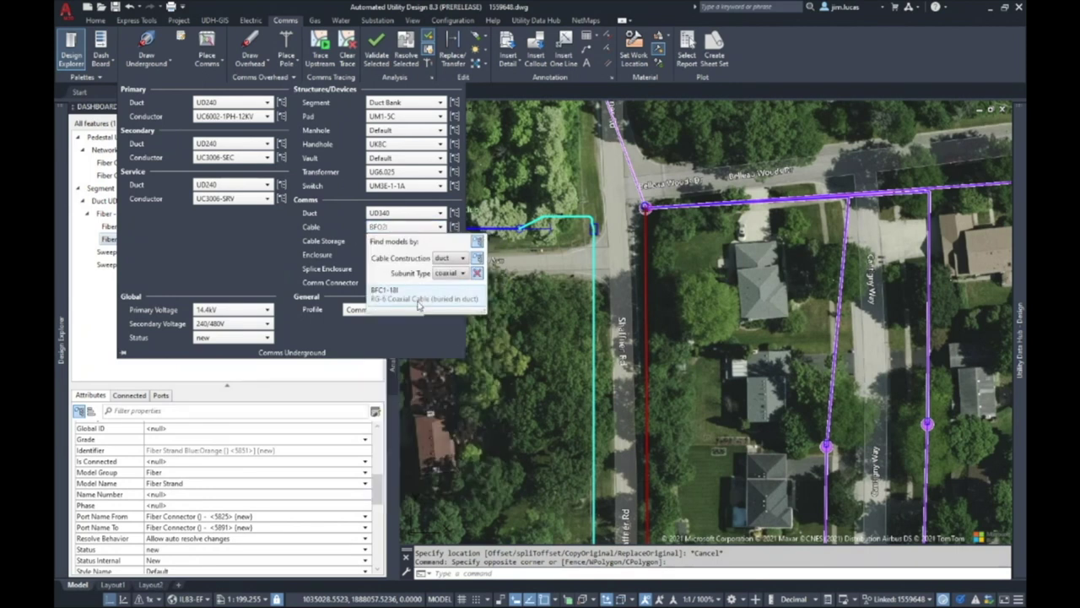
pyautogui.click(376, 291)
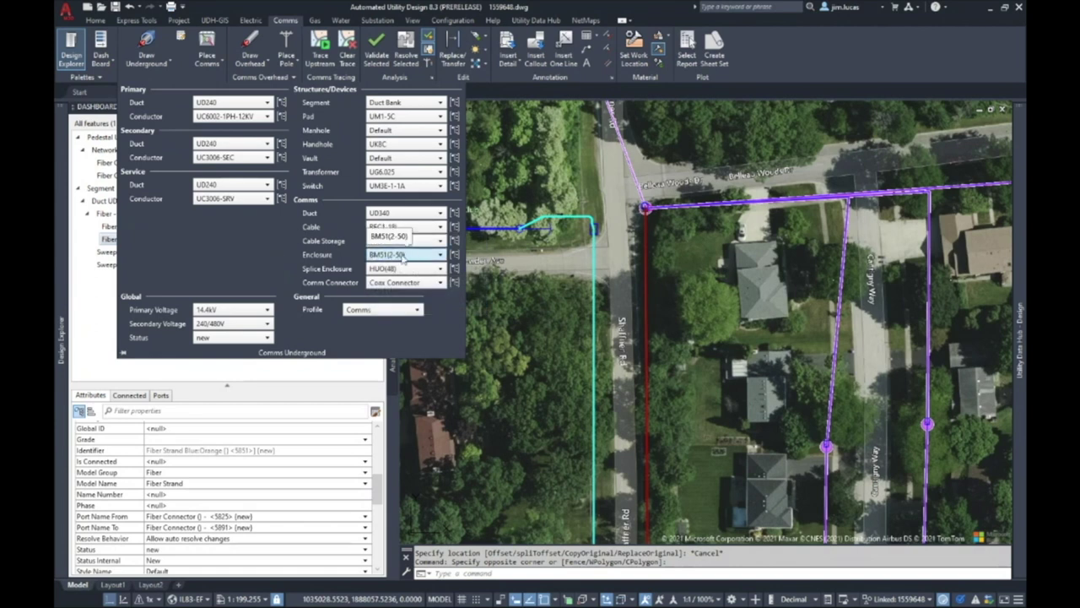
pyautogui.click(404, 255)
pyautogui.scroll(-5, 533, 428)
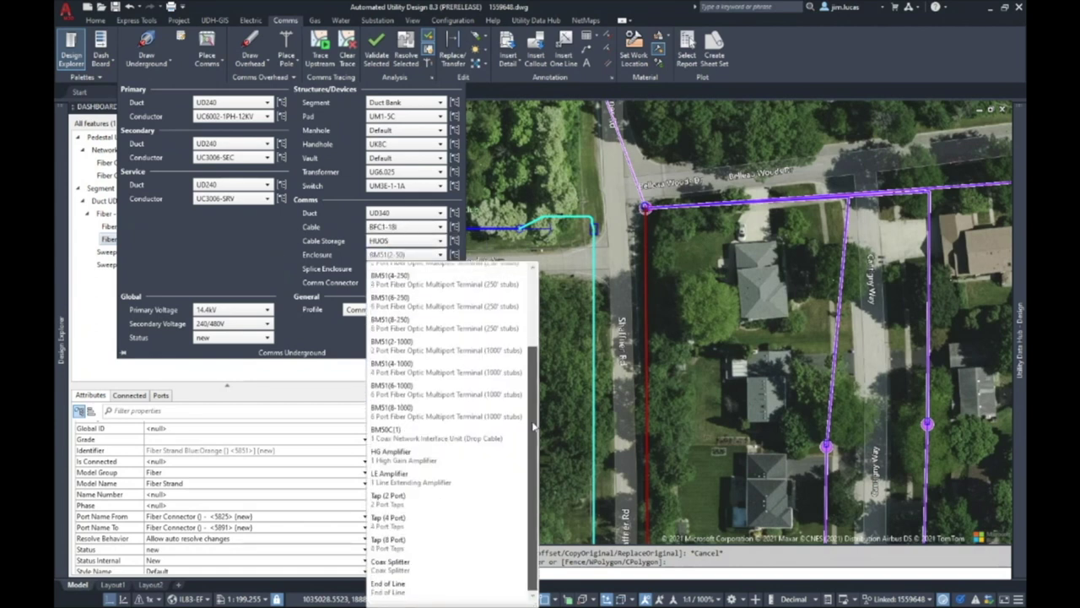
pyautogui.click(417, 460)
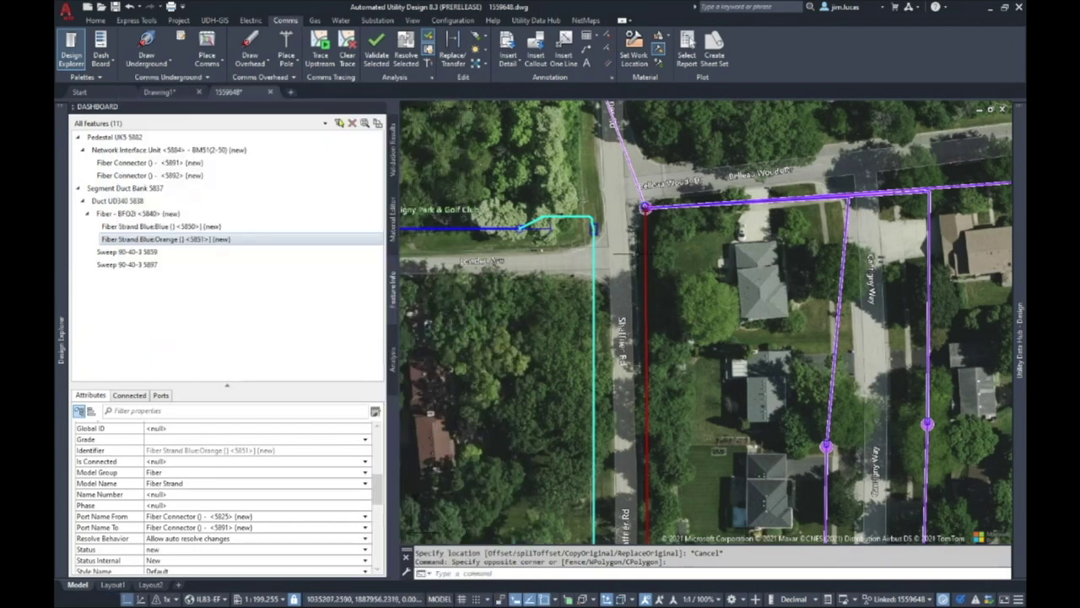
# Step: Start a comms cable with duct at the pedestal by Belleau Woods Dr and route it west across Shaffner Rd into the vault
pyautogui.click(165, 66)
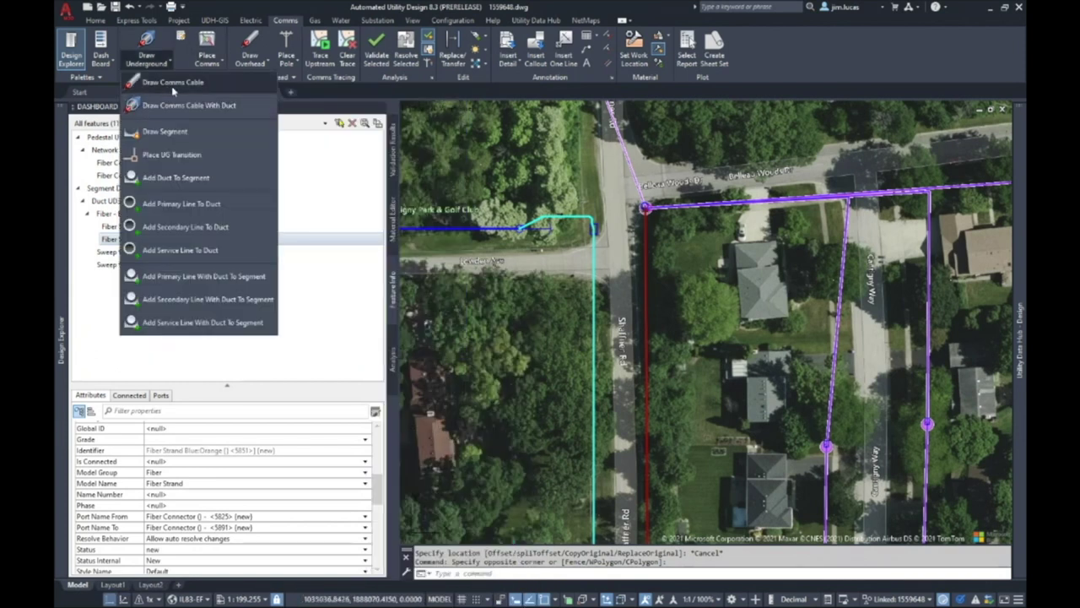
pyautogui.click(152, 104)
pyautogui.scroll(5, 647, 201)
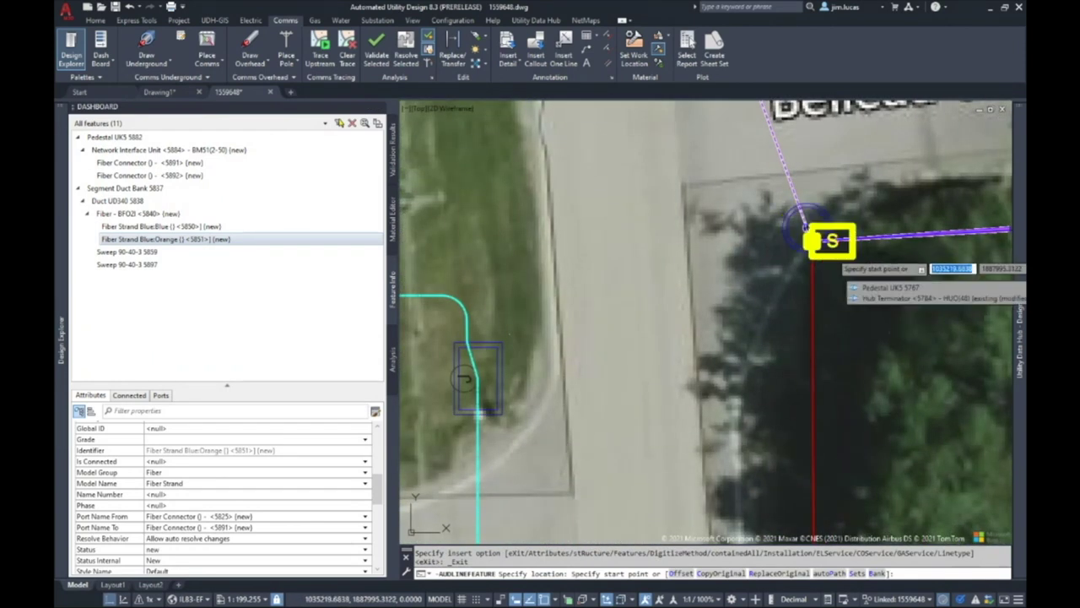
pyautogui.scroll(5, 844, 241)
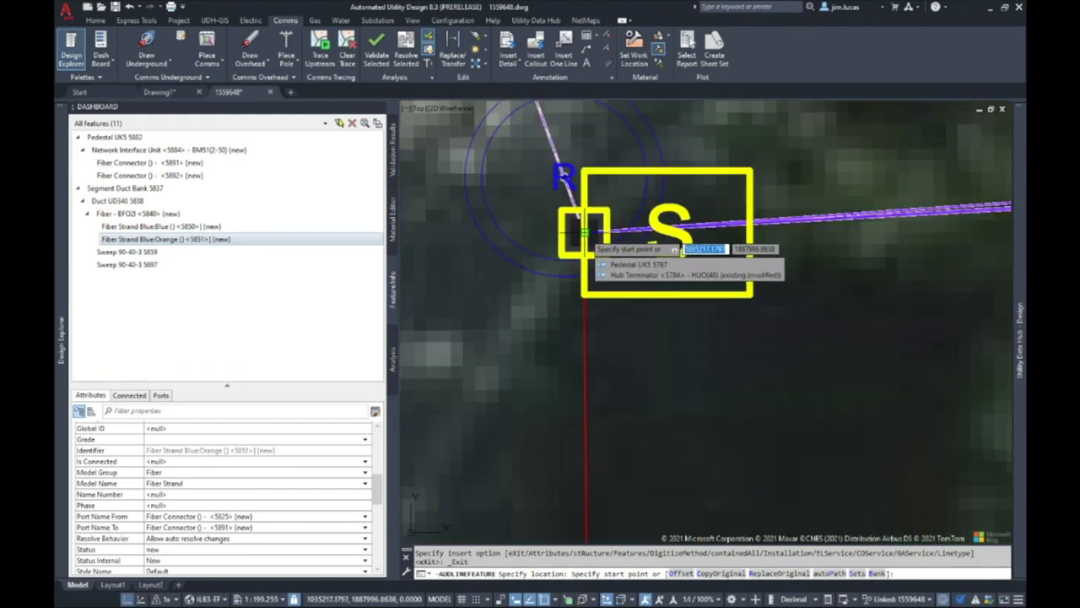
pyautogui.click(584, 233)
pyautogui.scroll(-4, 591, 229)
pyautogui.scroll(-2, 726, 226)
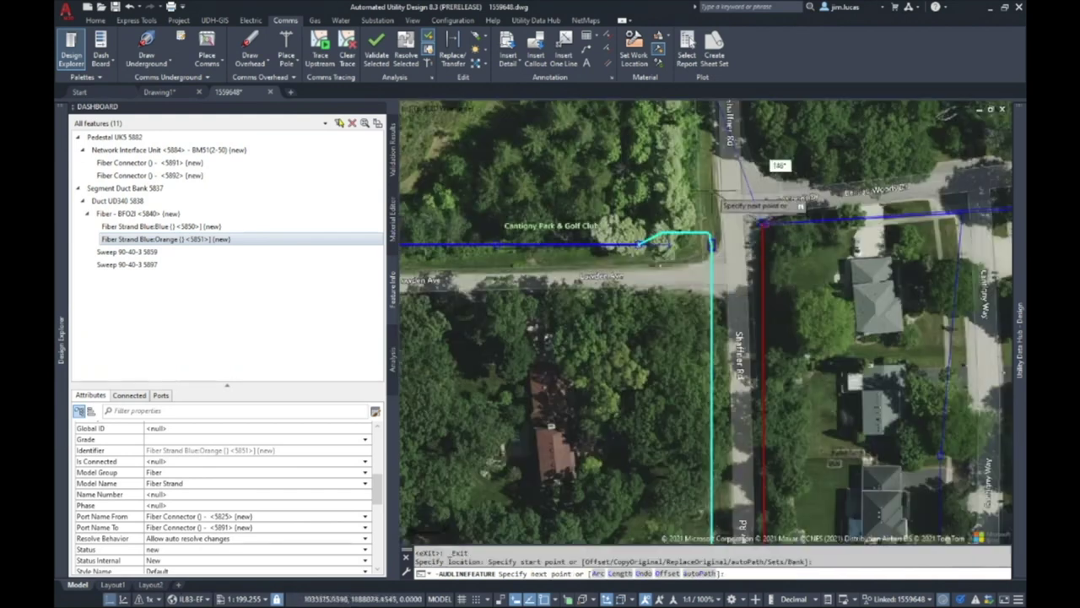
pyautogui.scroll(6, 683, 241)
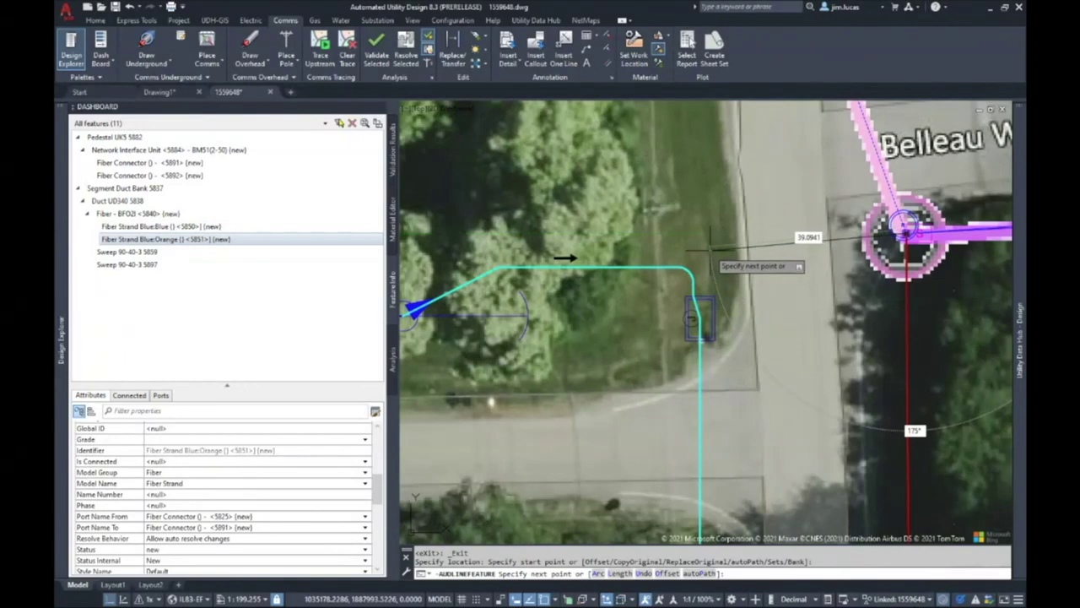
pyautogui.click(705, 250)
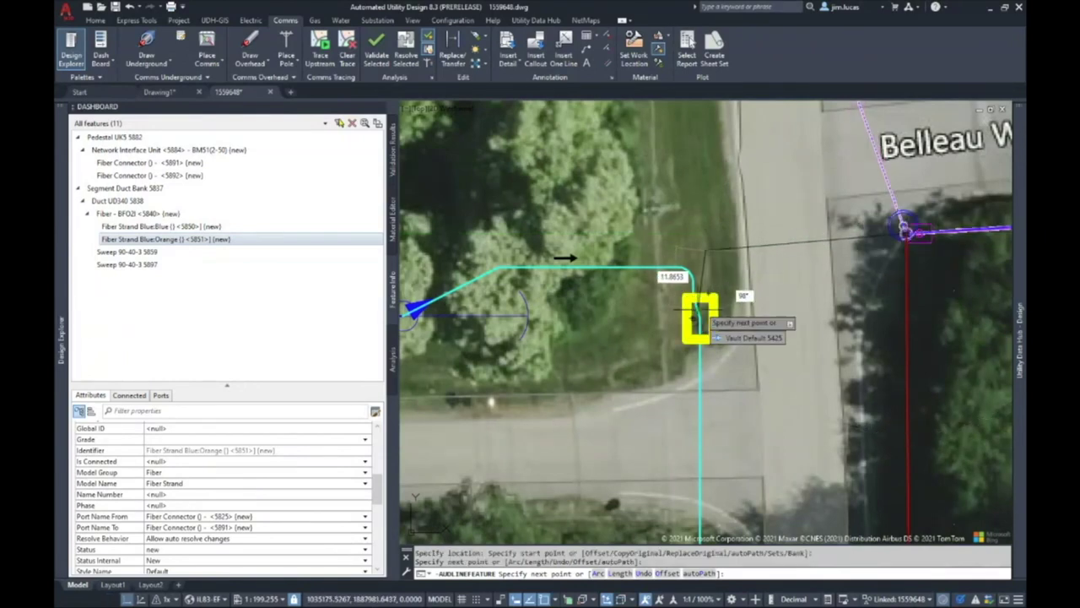
pyautogui.scroll(5, 697, 318)
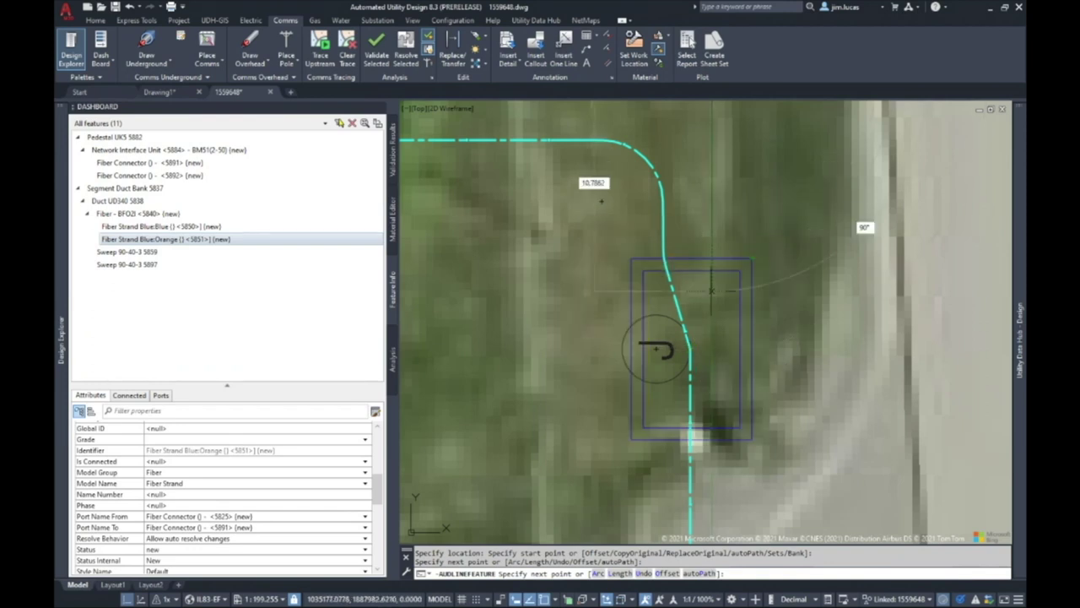
pyautogui.click(690, 348)
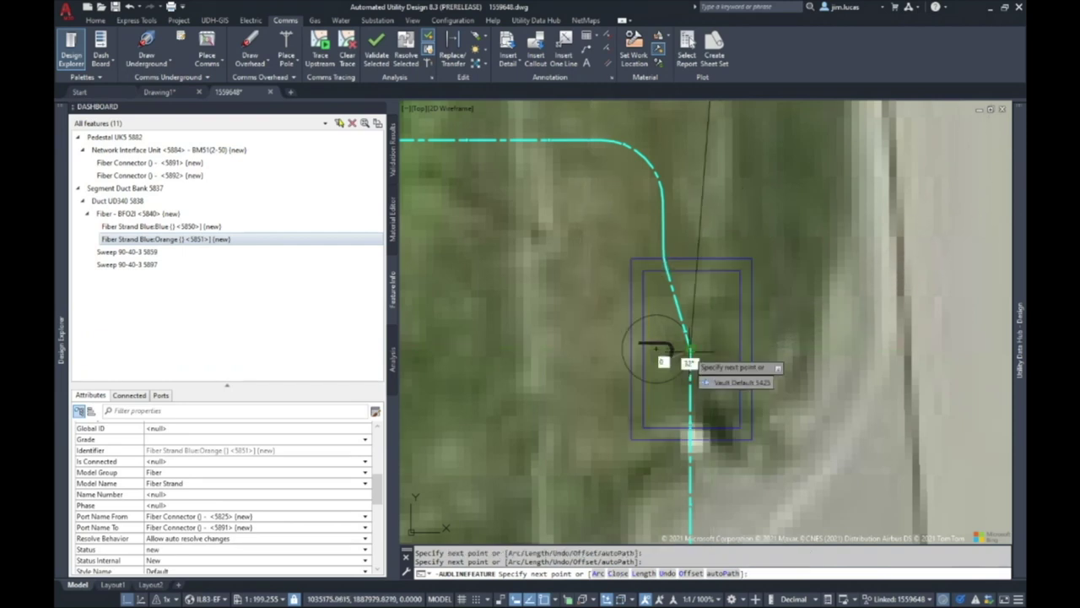
# Step: Continue the cable south to the next vault on Shaffner Rd and end it just beyond with a 6.1 run to the west
pyautogui.scroll(-10, 734, 288)
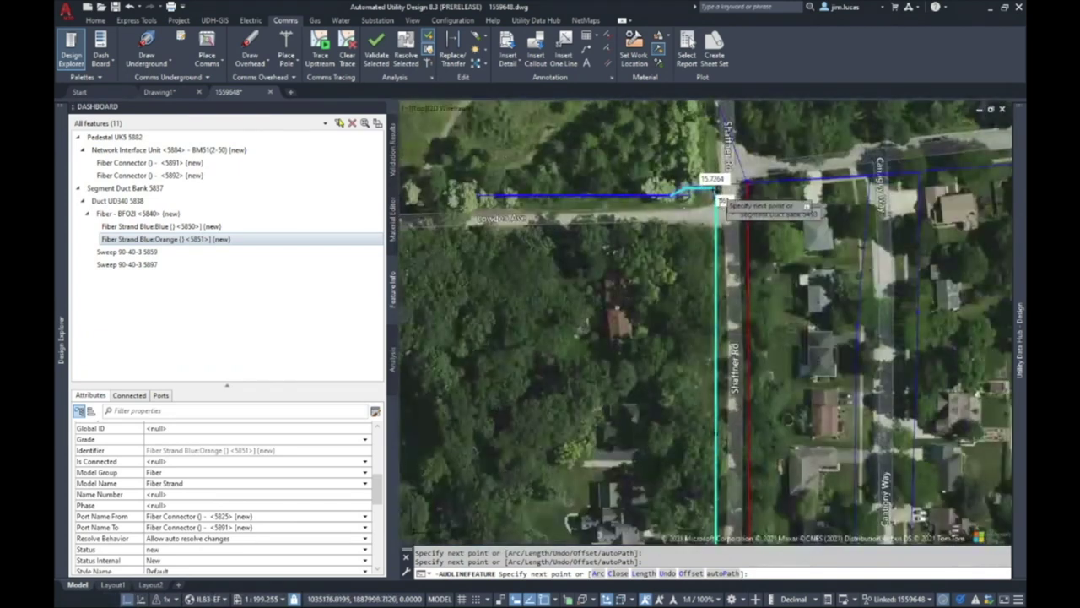
pyautogui.scroll(10, 717, 202)
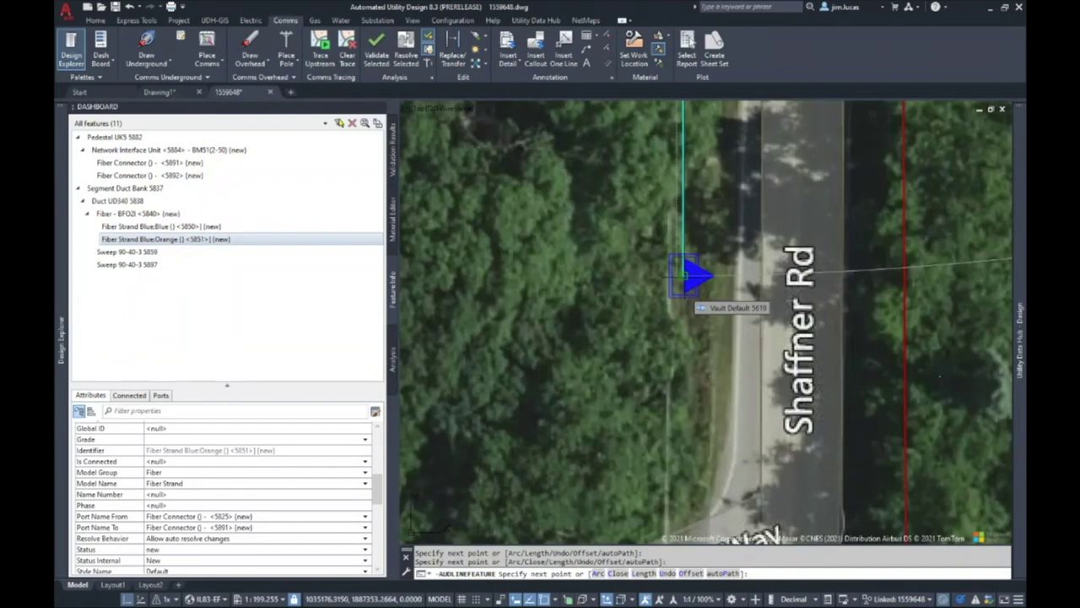
pyautogui.scroll(2, 685, 287)
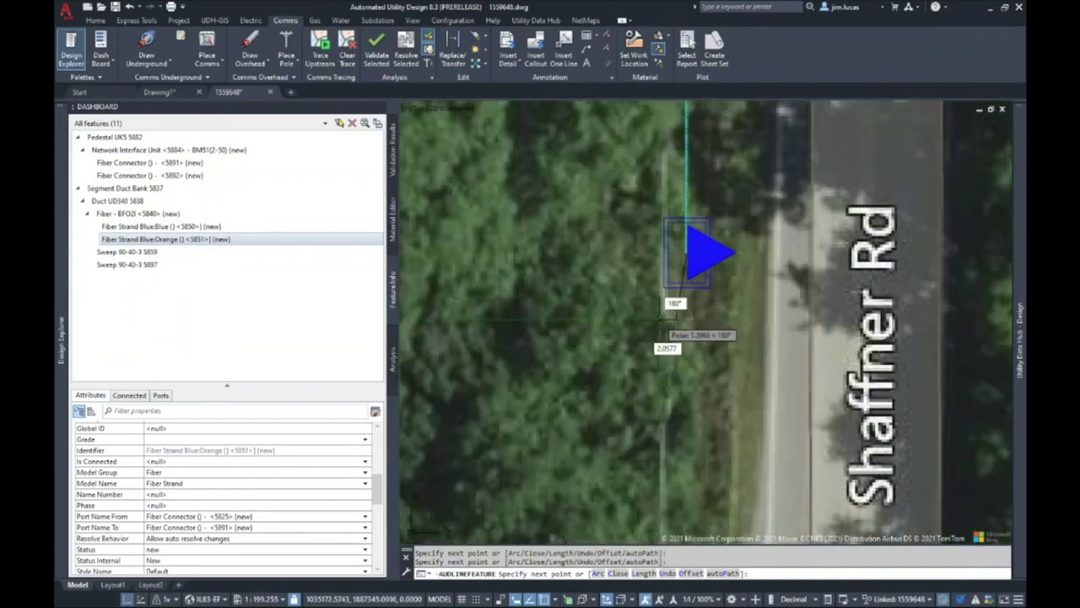
pyautogui.write('6.1')
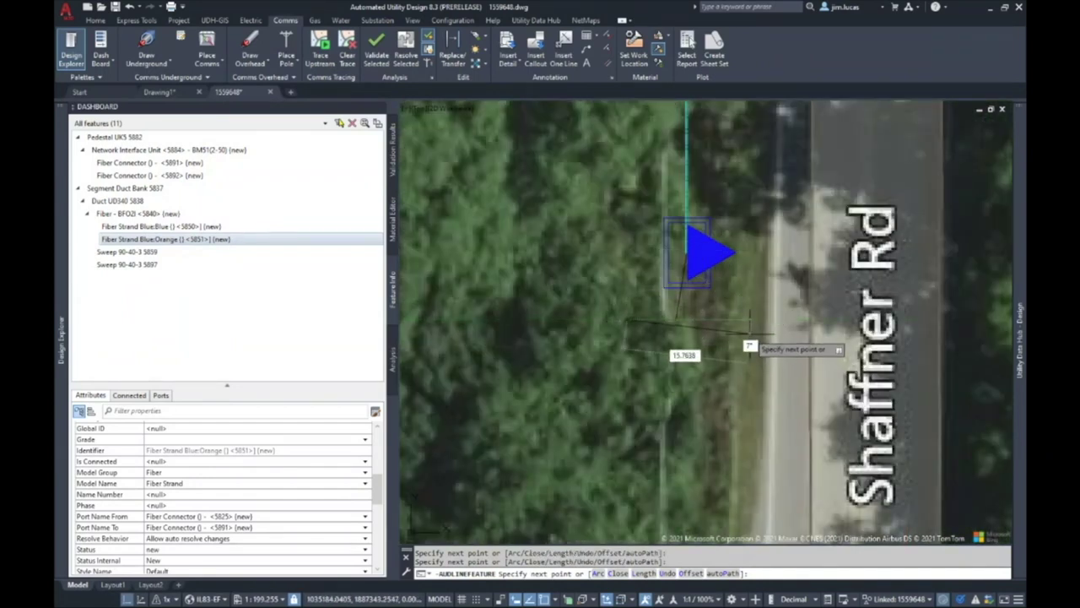
pyautogui.press('Return')
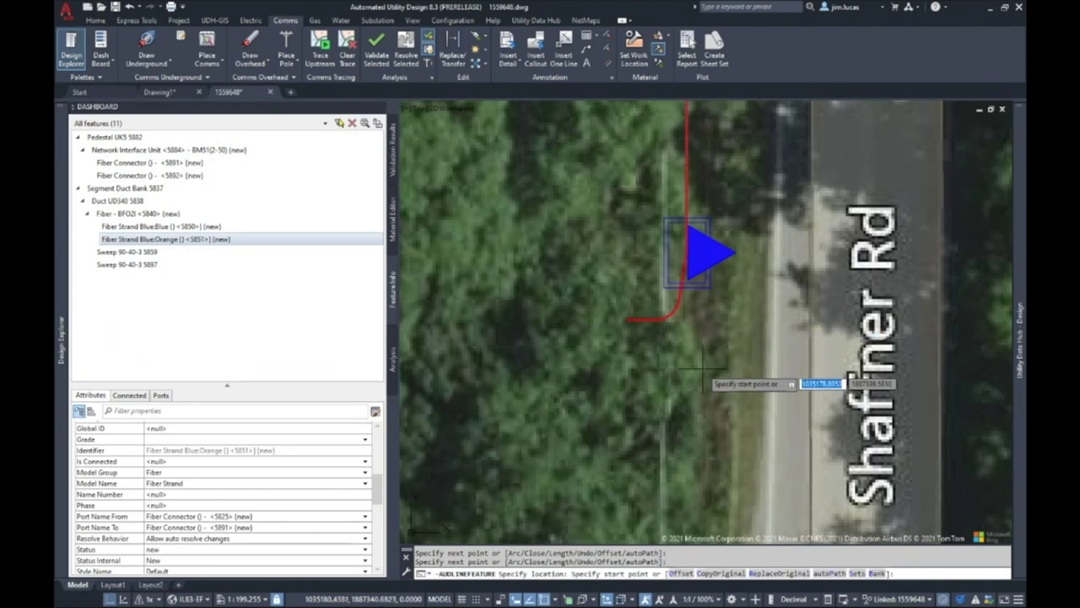
# Step: Place the HG Amplifier at the west end of the new coaxial cable, accepting the default orientation
pyautogui.click(202, 66)
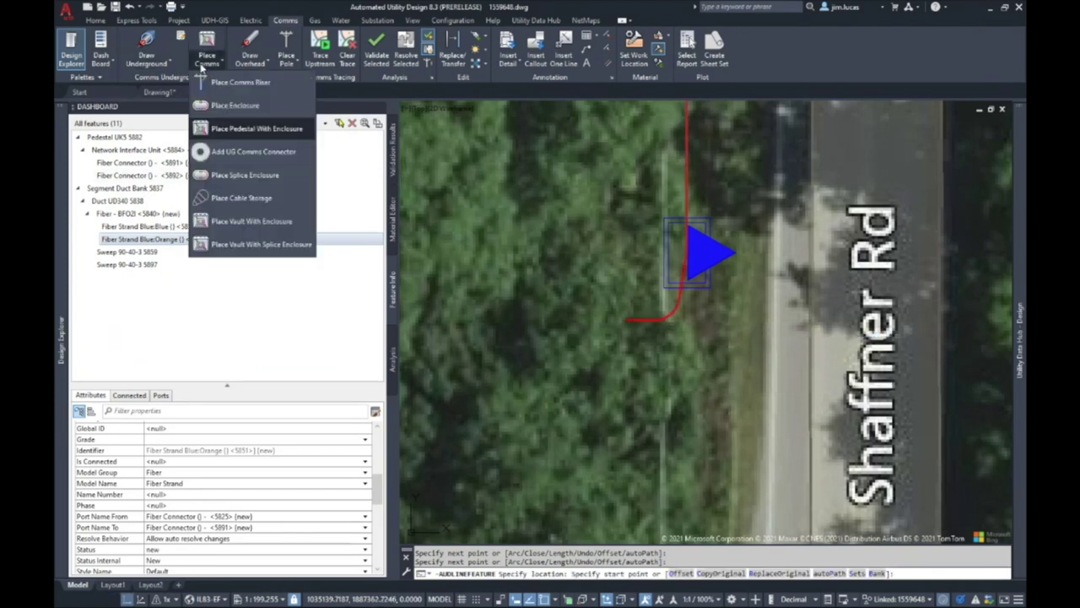
pyautogui.click(271, 155)
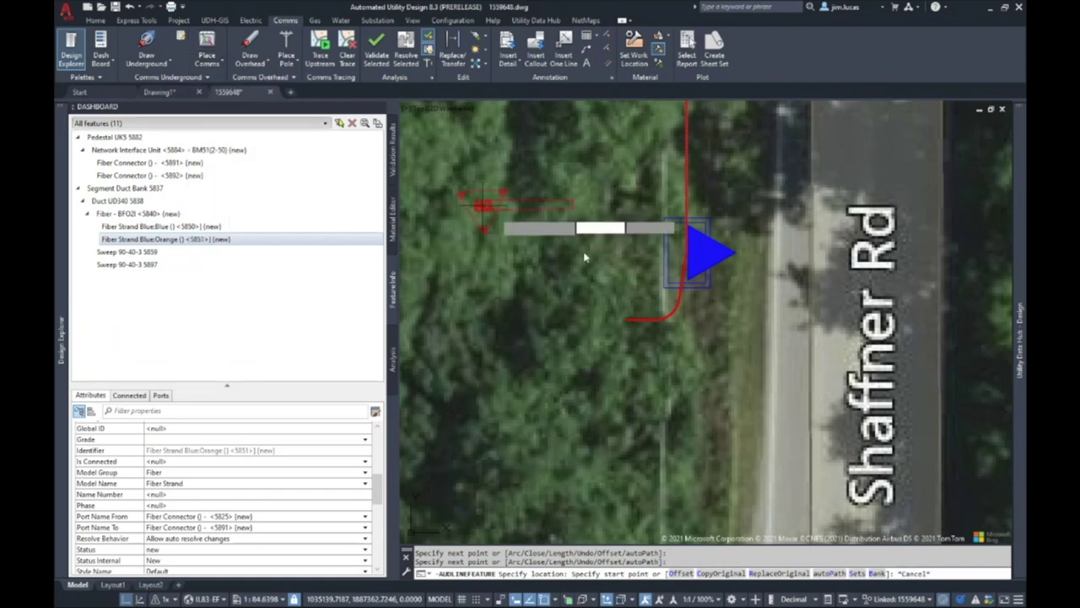
pyautogui.click(629, 321)
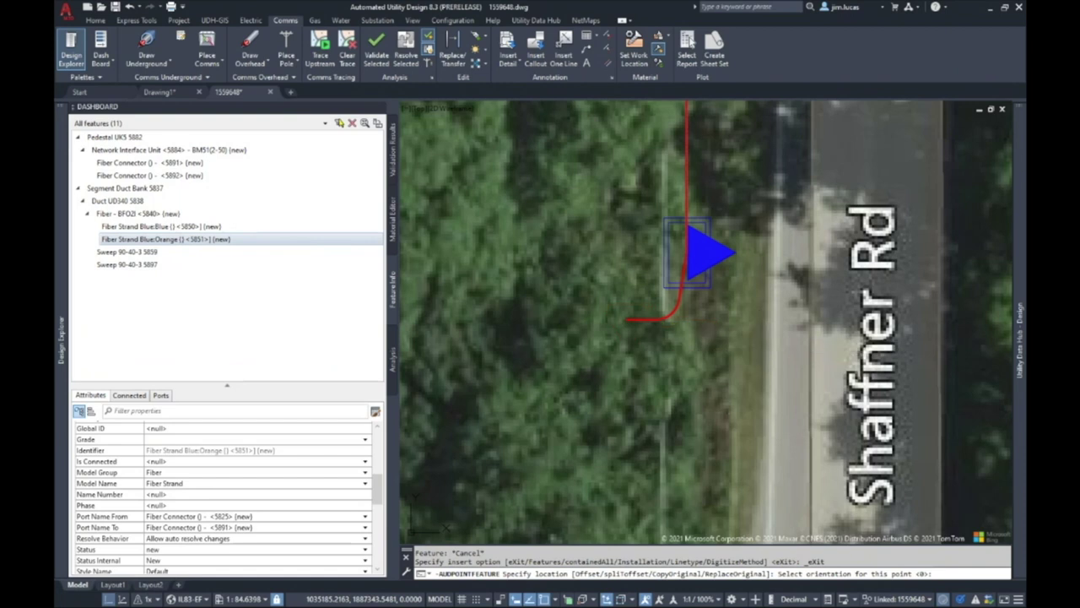
pyautogui.press('Return')
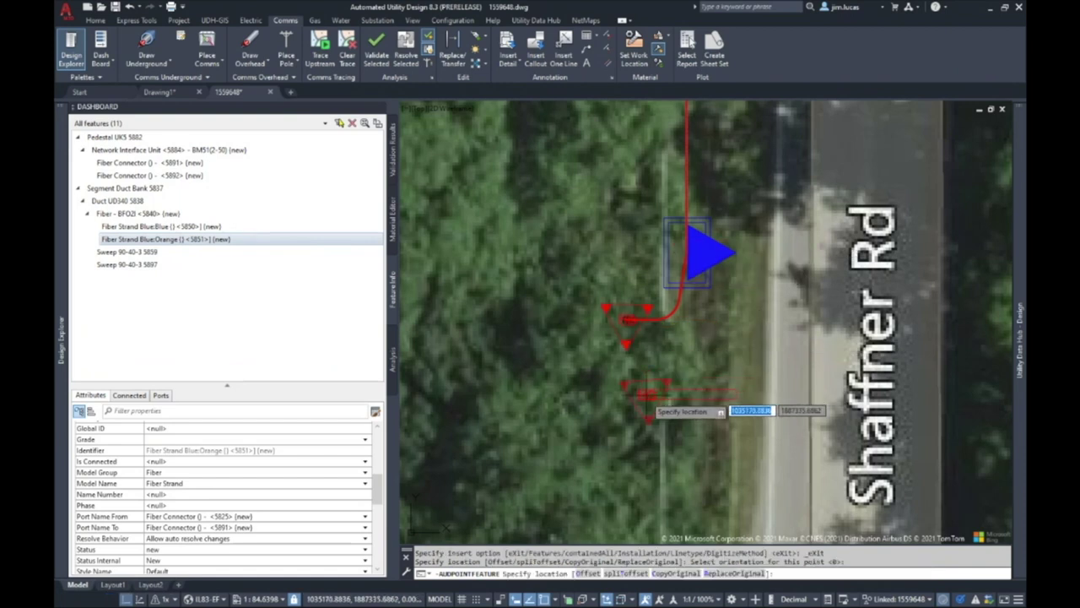
pyautogui.scroll(-2, 641, 414)
pyautogui.scroll(1, 643, 410)
pyautogui.scroll(-1, 643, 410)
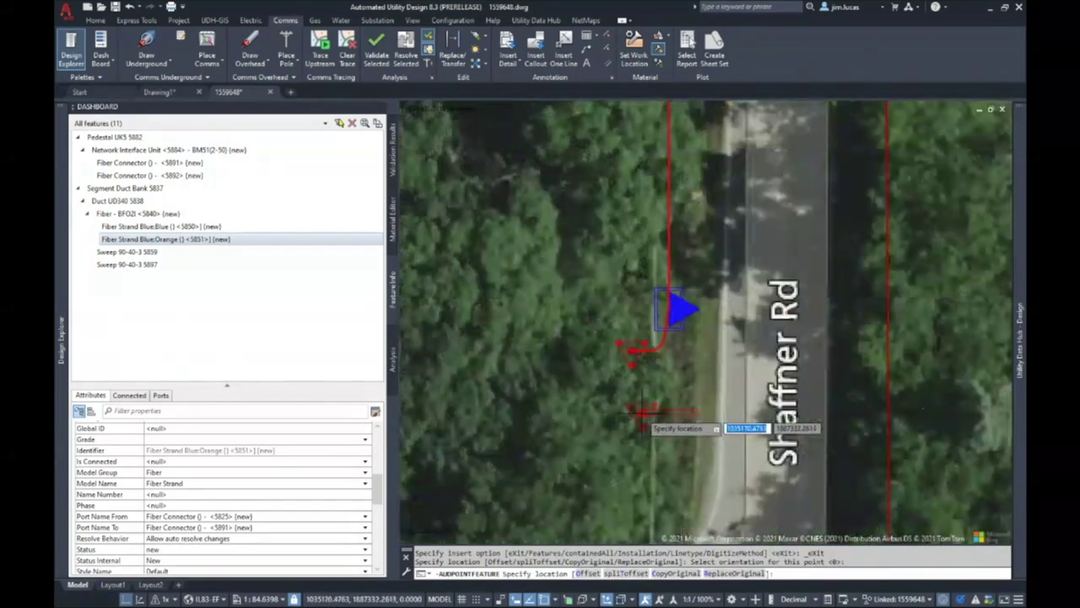
pyautogui.press('Escape')
pyautogui.scroll(-5, 666, 390)
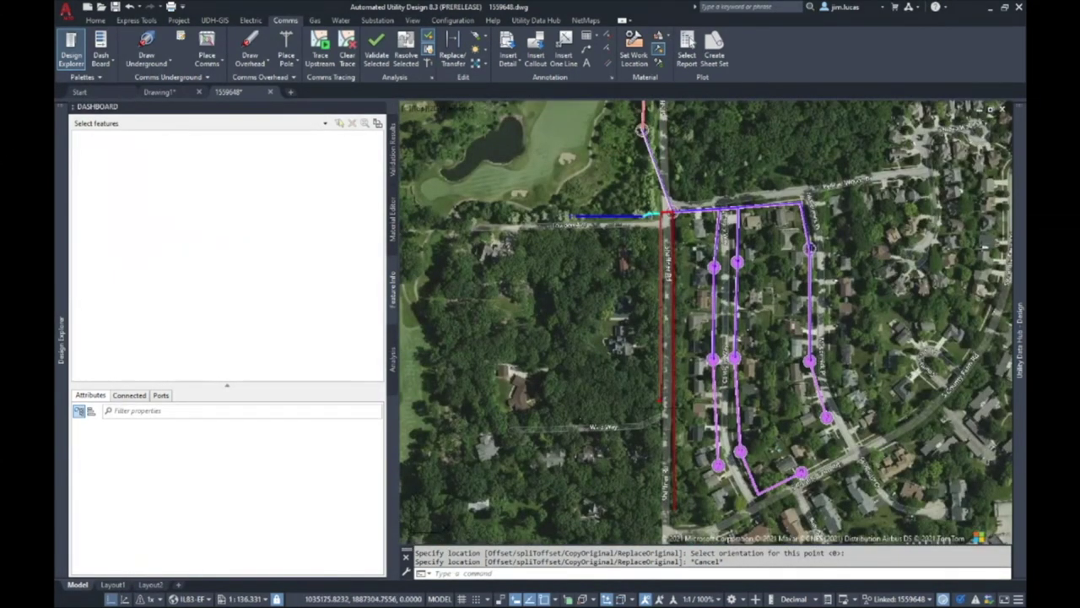
pyautogui.scroll(8, 652, 216)
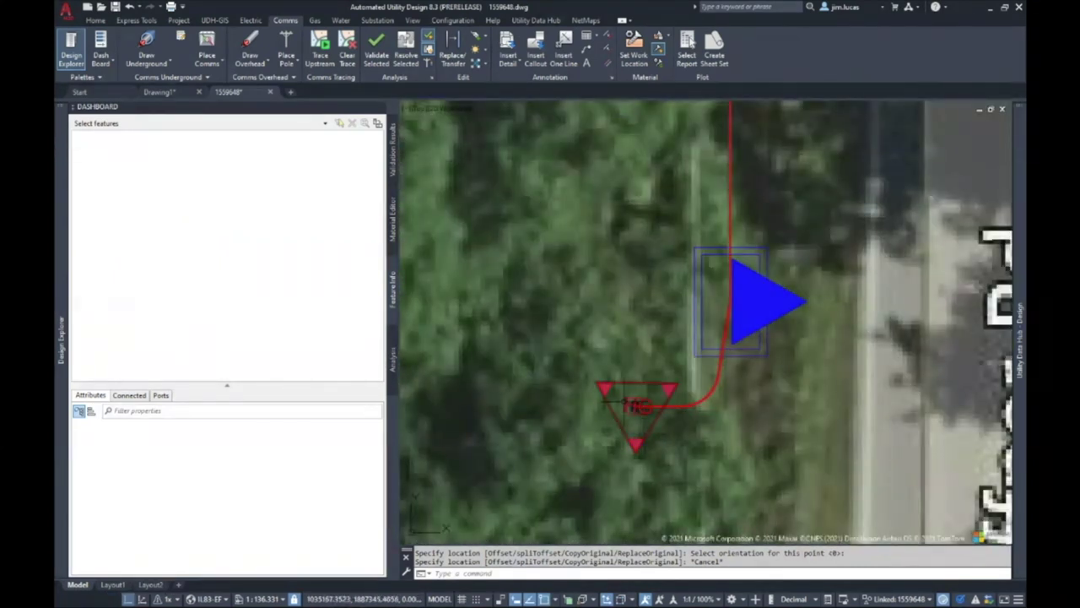
# Step: Set the default underground segment model to Underground Run
pyautogui.click(207, 78)
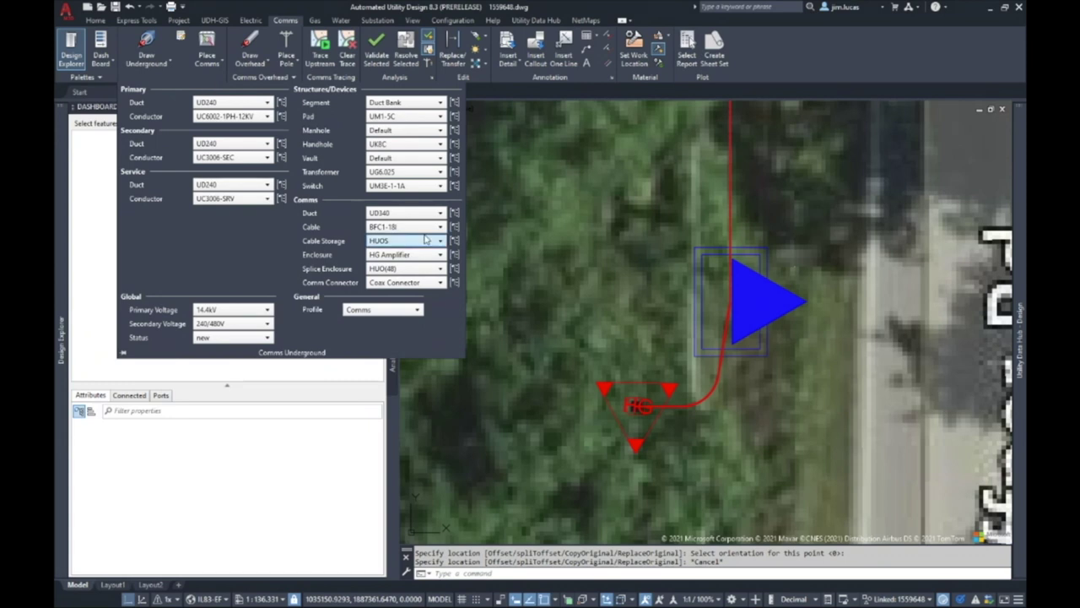
pyautogui.click(428, 103)
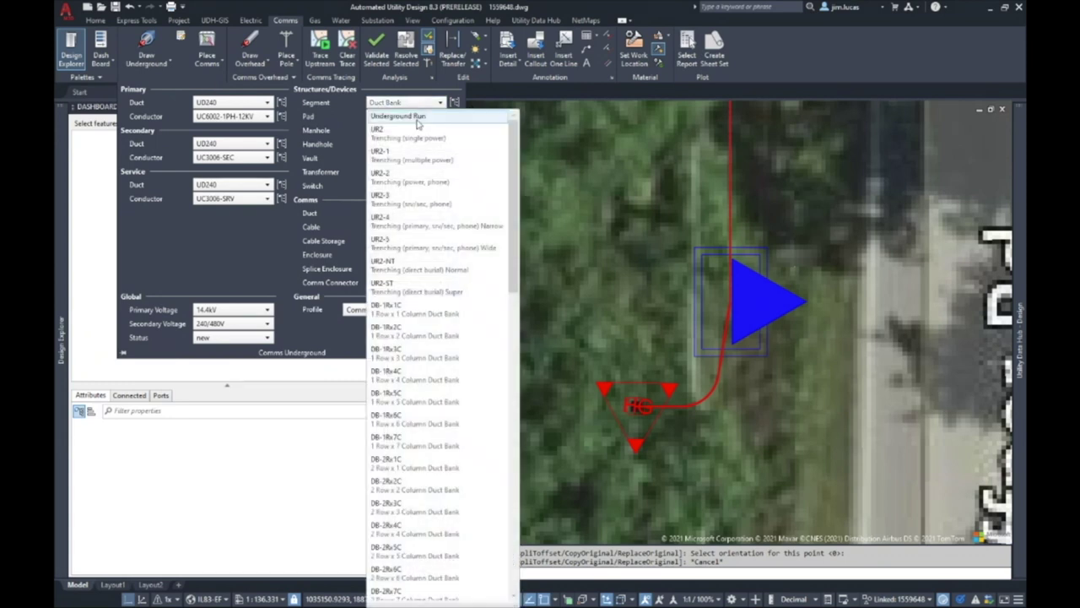
pyautogui.click(424, 118)
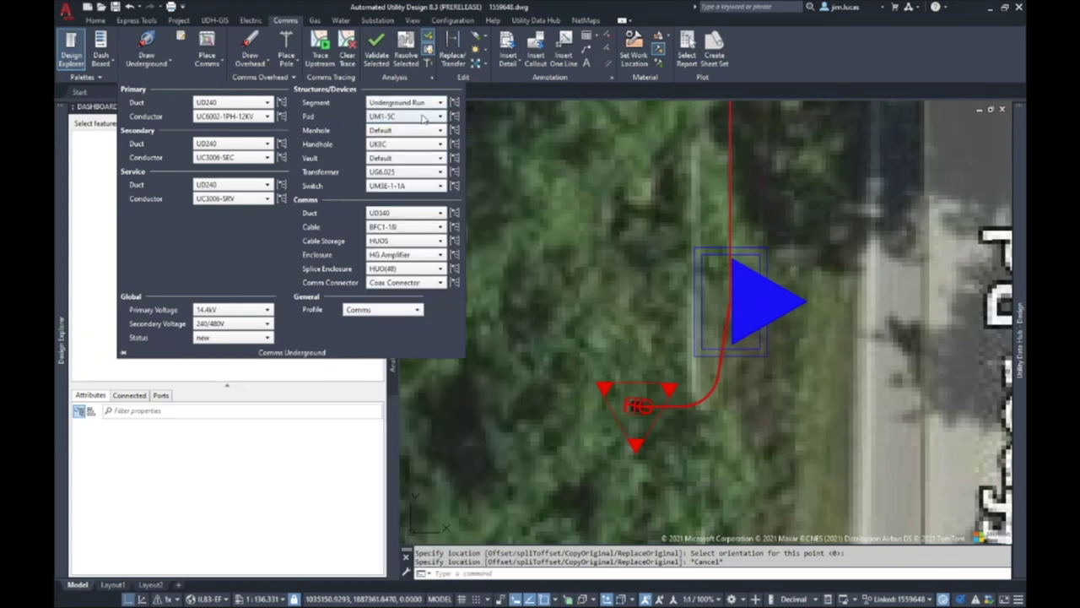
# Step: Set the default comms cable to the direct-buried BFC1-18 model and the default enclosure to Tap (2 Port)
pyautogui.click(419, 227)
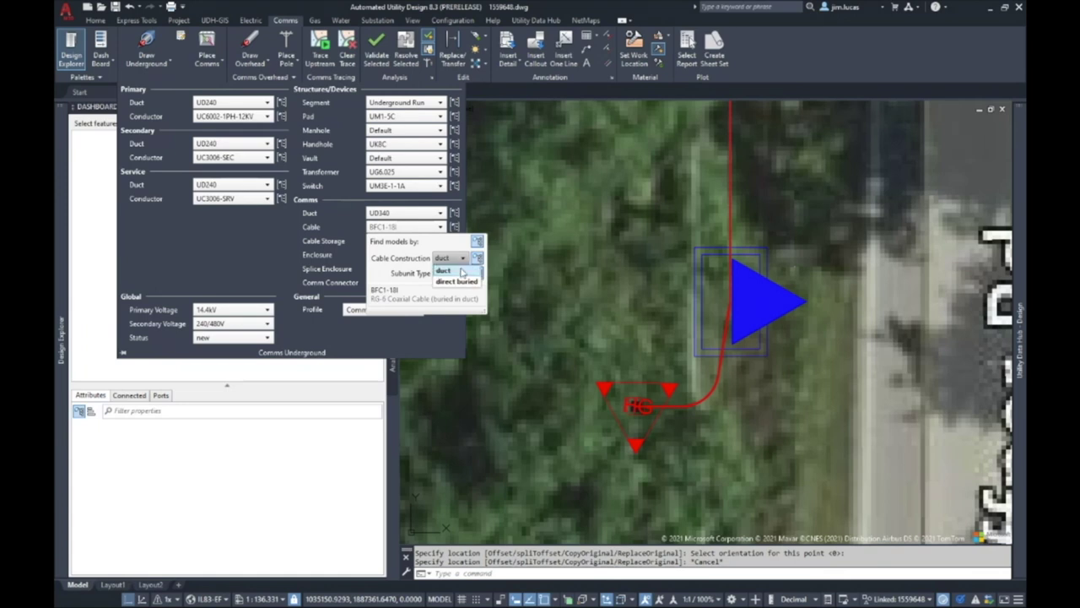
pyautogui.click(459, 281)
pyautogui.click(382, 293)
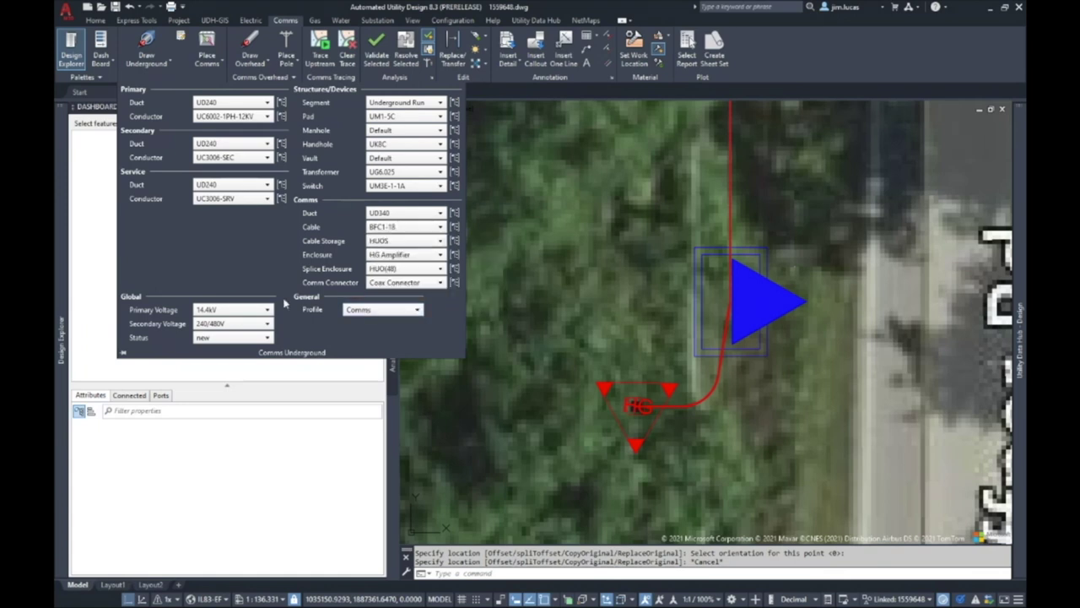
pyautogui.click(439, 255)
pyautogui.scroll(-3, 548, 414)
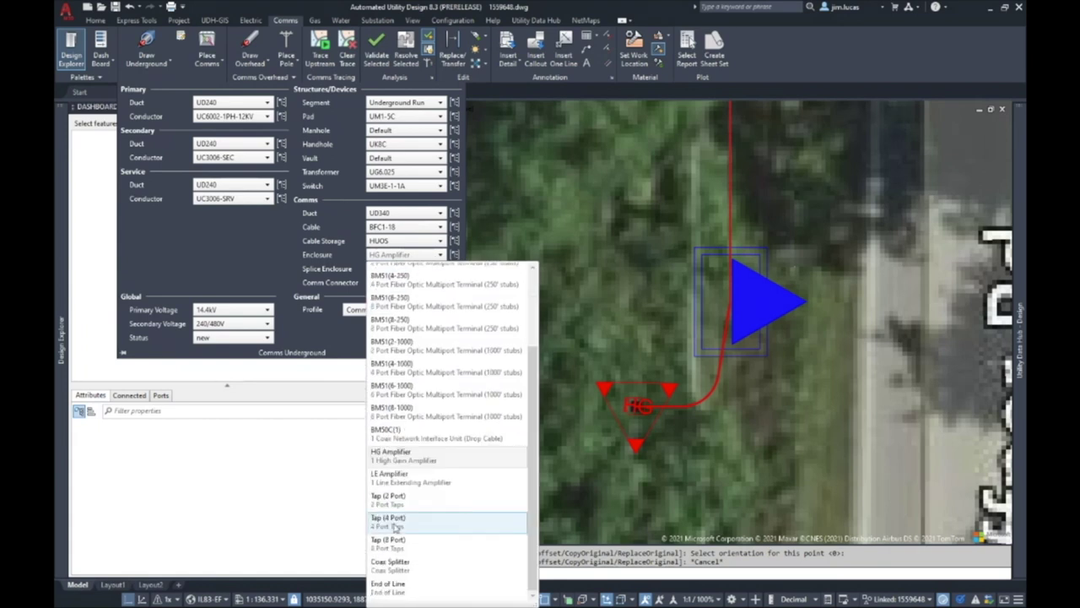
pyautogui.click(405, 499)
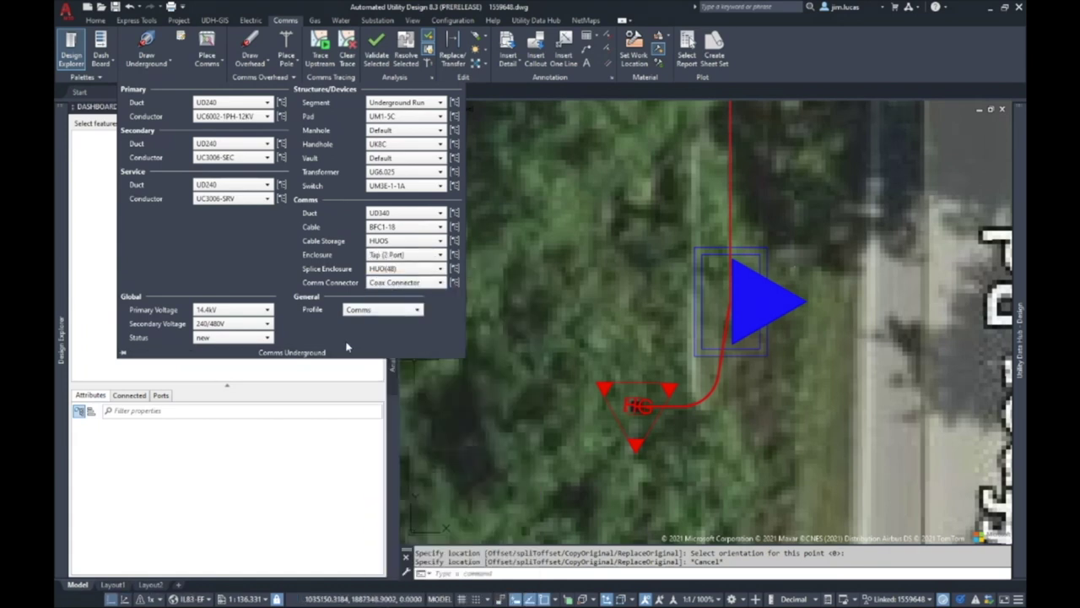
# Step: Draw a comms cable without duct from the HG Amplifier pedestal north along Shaffner Rd, using the Offset option to follow the existing run
pyautogui.click(154, 68)
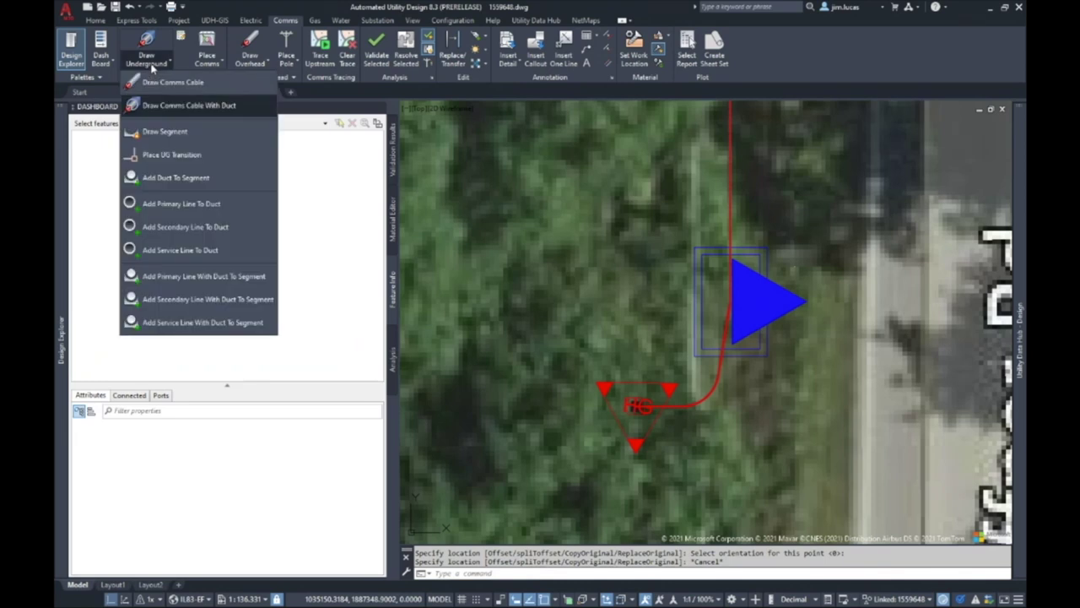
pyautogui.click(200, 82)
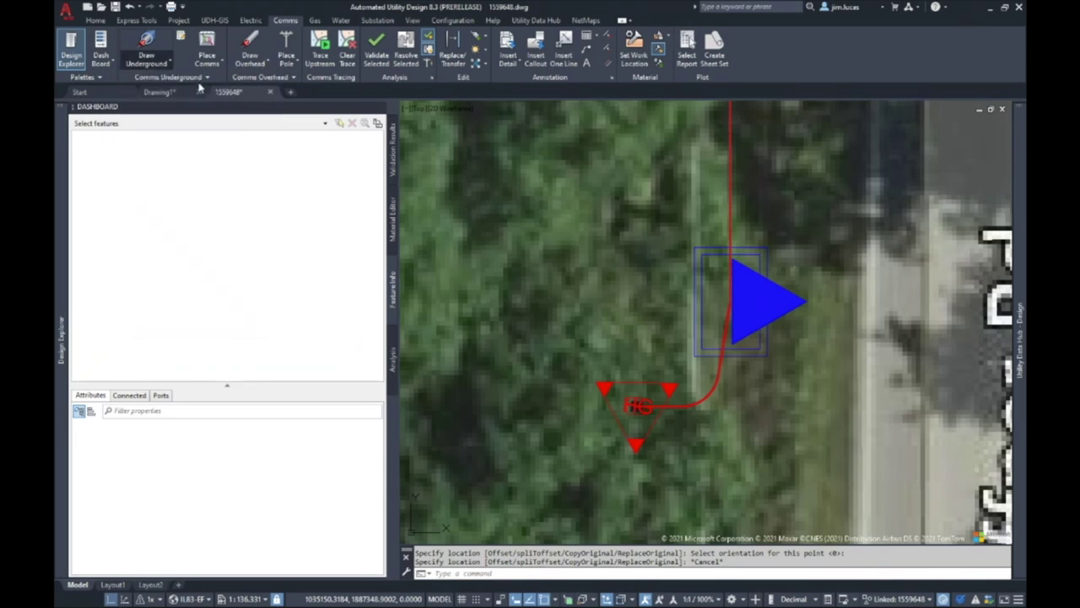
pyautogui.click(602, 384)
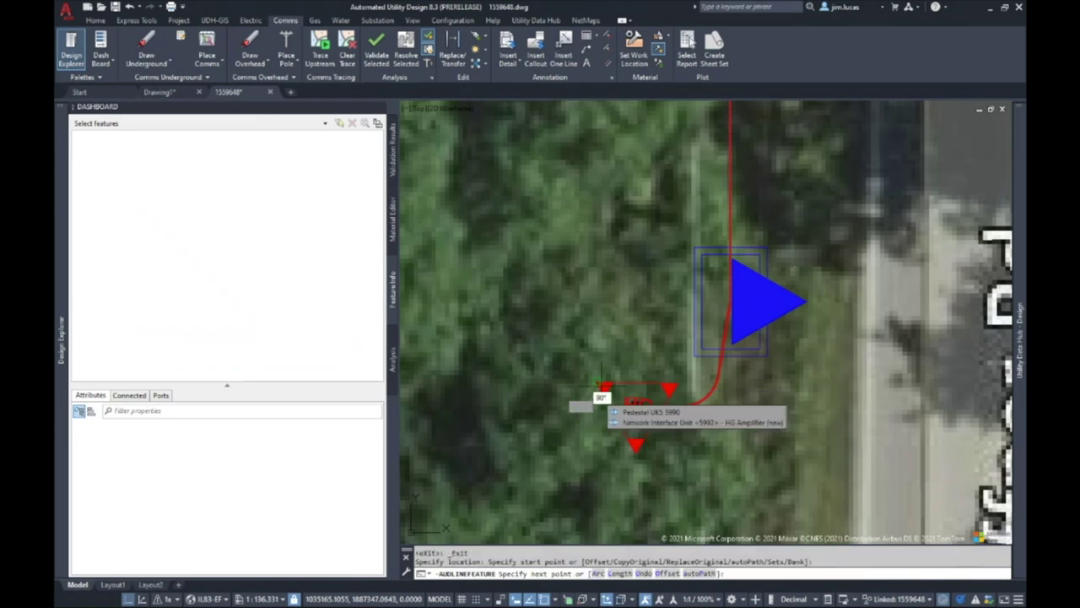
pyautogui.scroll(-5, 605, 390)
pyautogui.write('o')
pyautogui.press('Return')
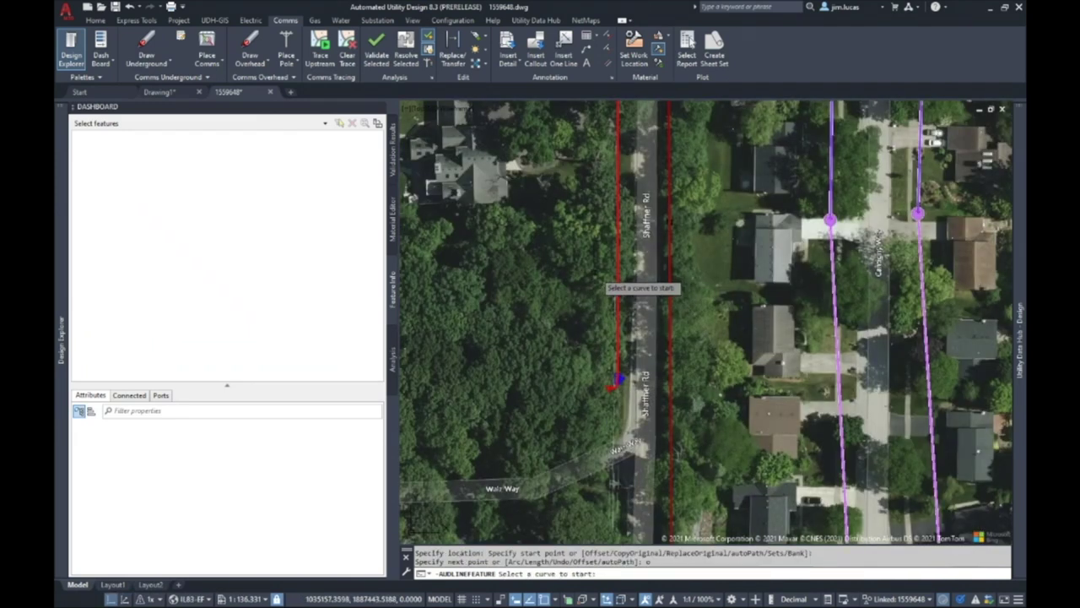
pyautogui.click(607, 360)
pyautogui.scroll(3, 607, 361)
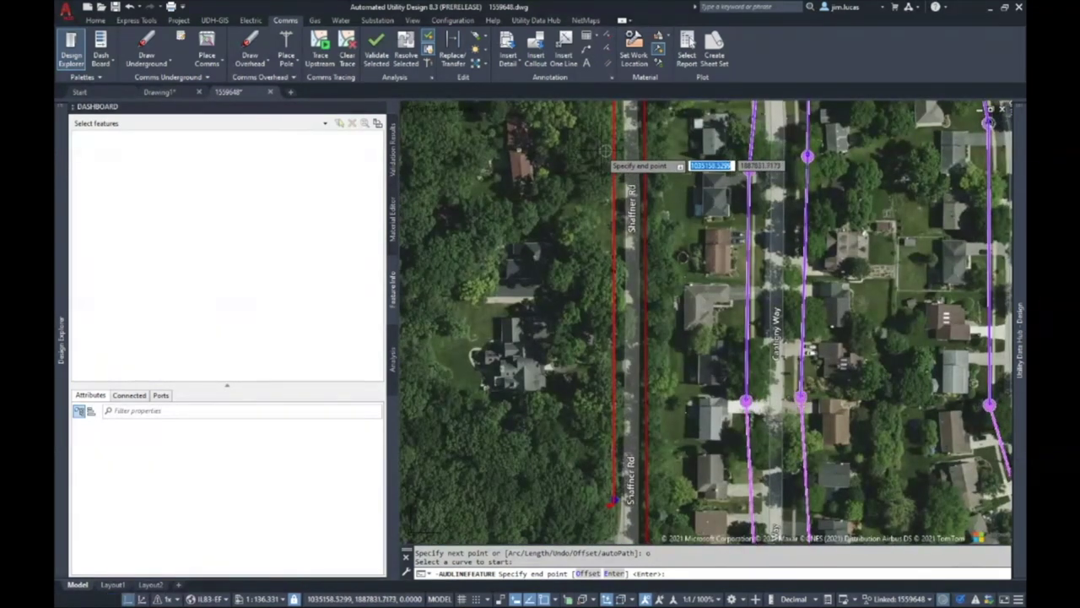
pyautogui.click(603, 154)
pyautogui.click(639, 192)
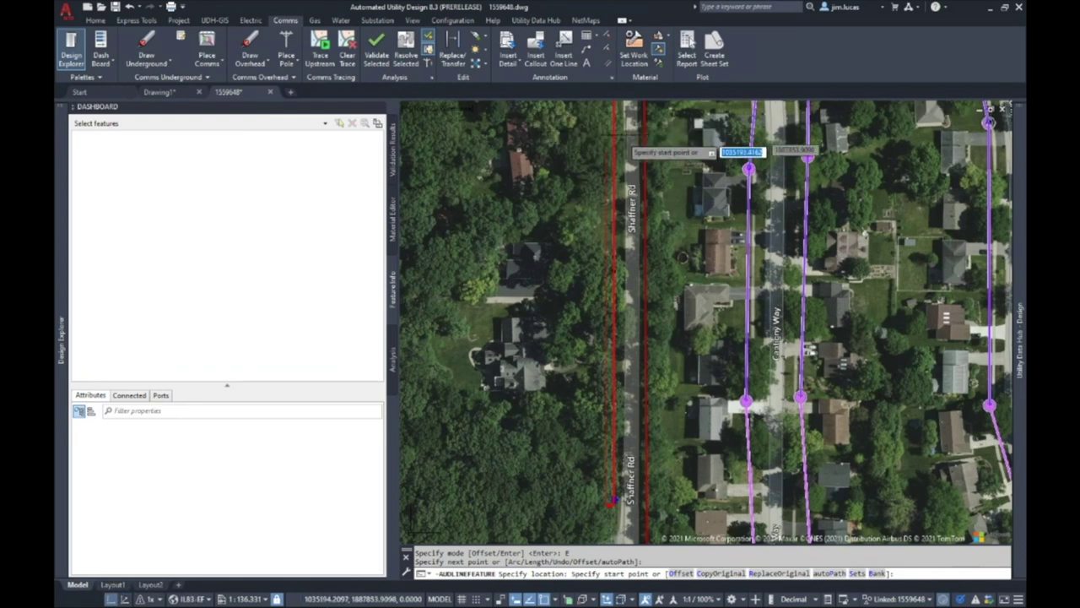
pyautogui.press('Escape')
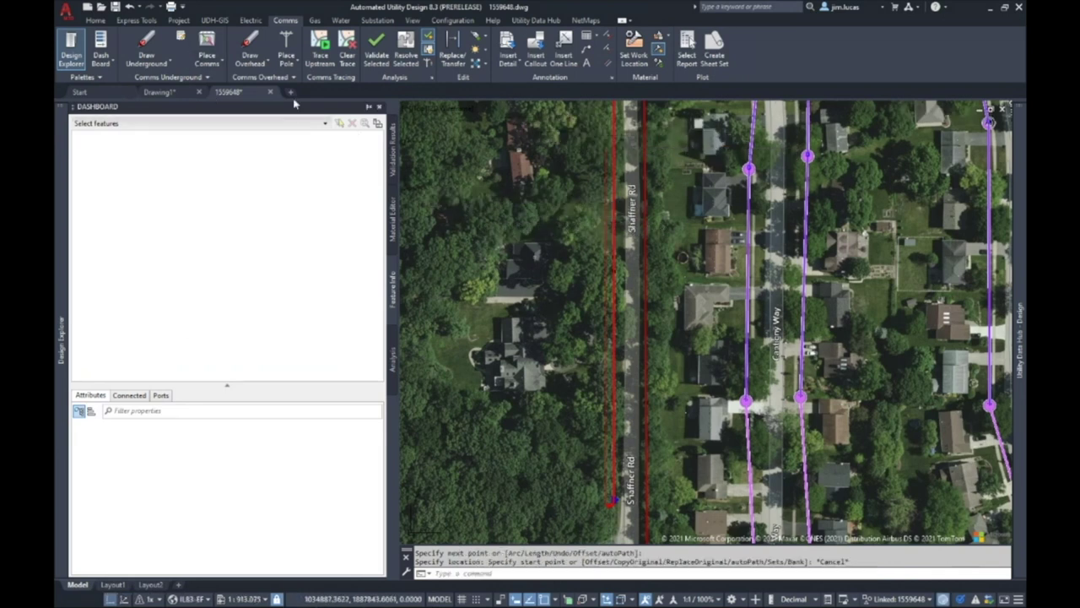
# Step: Place the first pedestal with a two-port tap enclosure partway along the new coaxial cable, accepting the default orientation
pyautogui.click(209, 65)
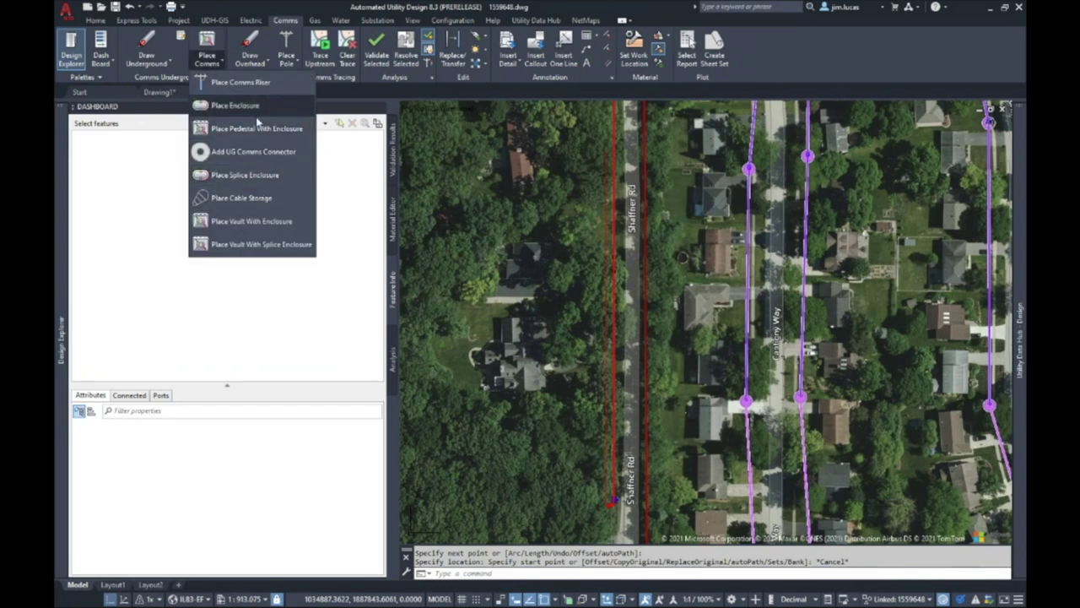
pyautogui.click(277, 128)
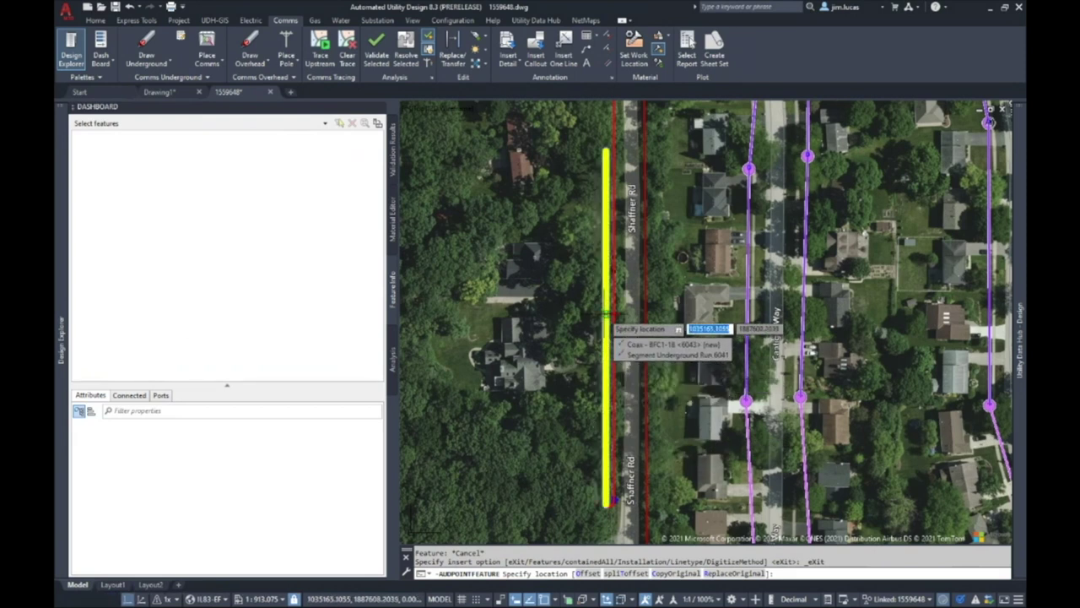
pyautogui.click(608, 317)
pyautogui.scroll(8, 618, 319)
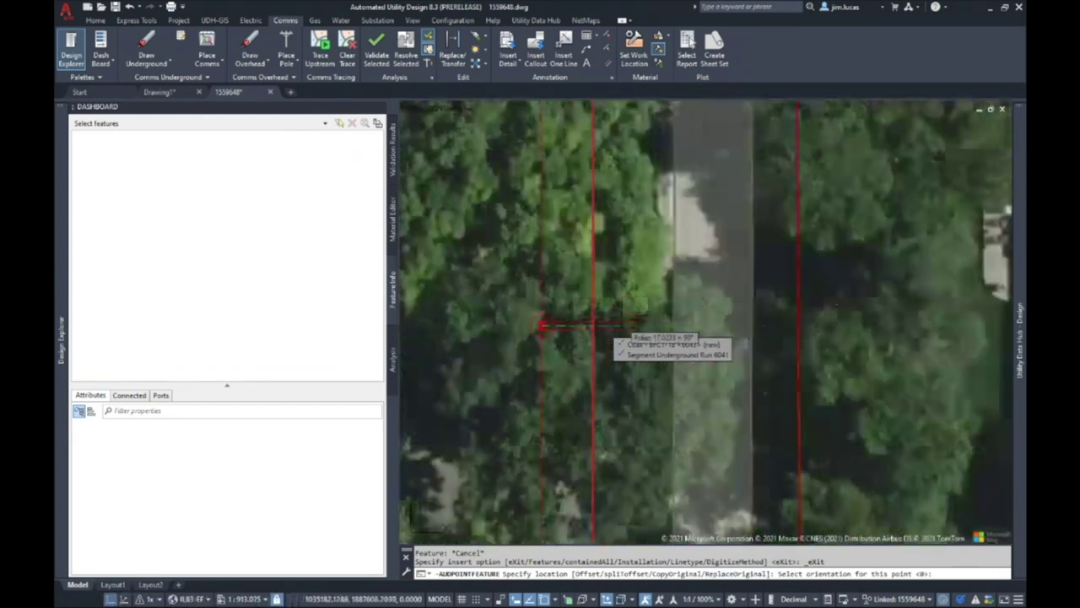
pyautogui.press('Return')
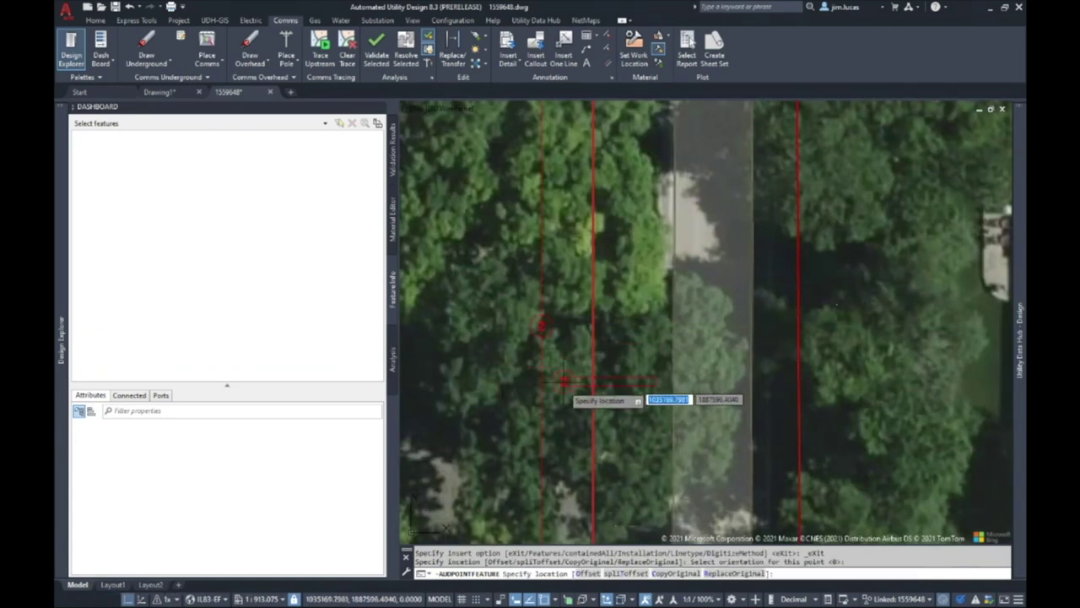
# Step: Place two more pedestals with two-port taps, one farther north along the cable and one at its north end, with default orientations
pyautogui.scroll(-6, 563, 218)
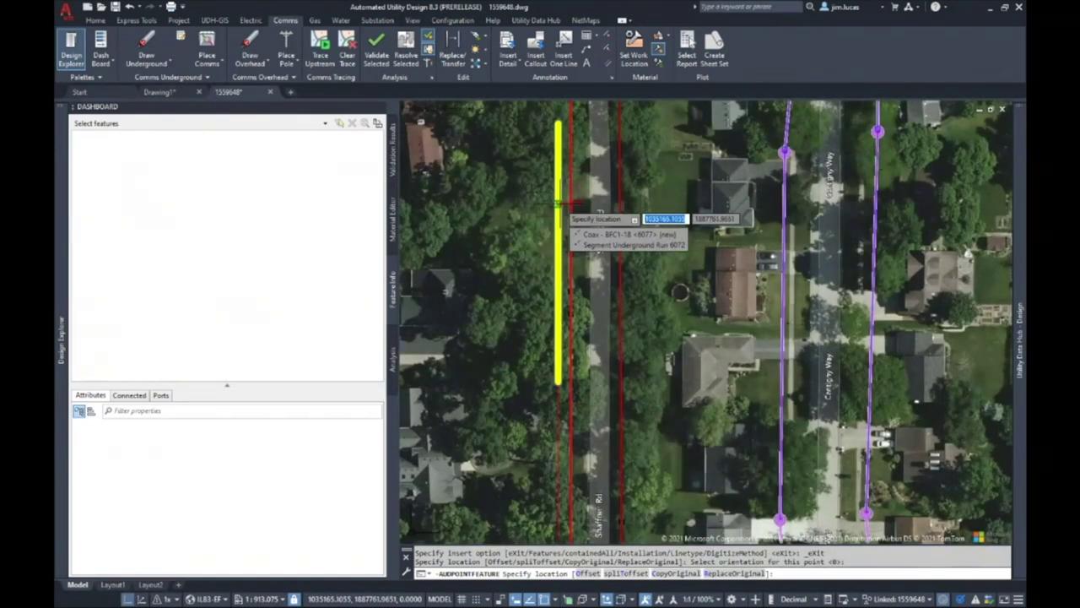
pyautogui.click(560, 202)
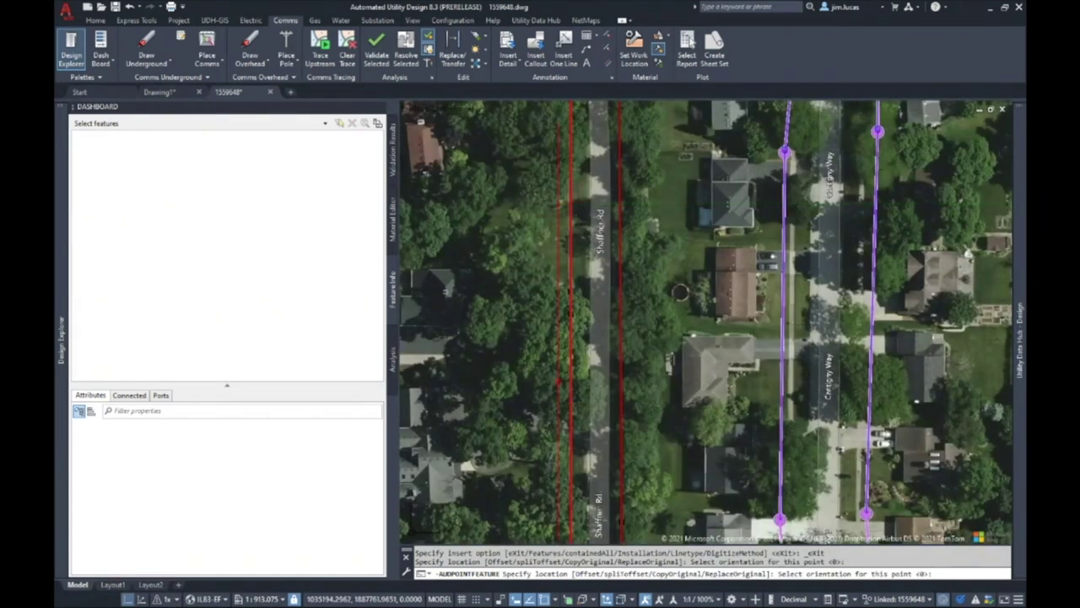
pyautogui.press('Return')
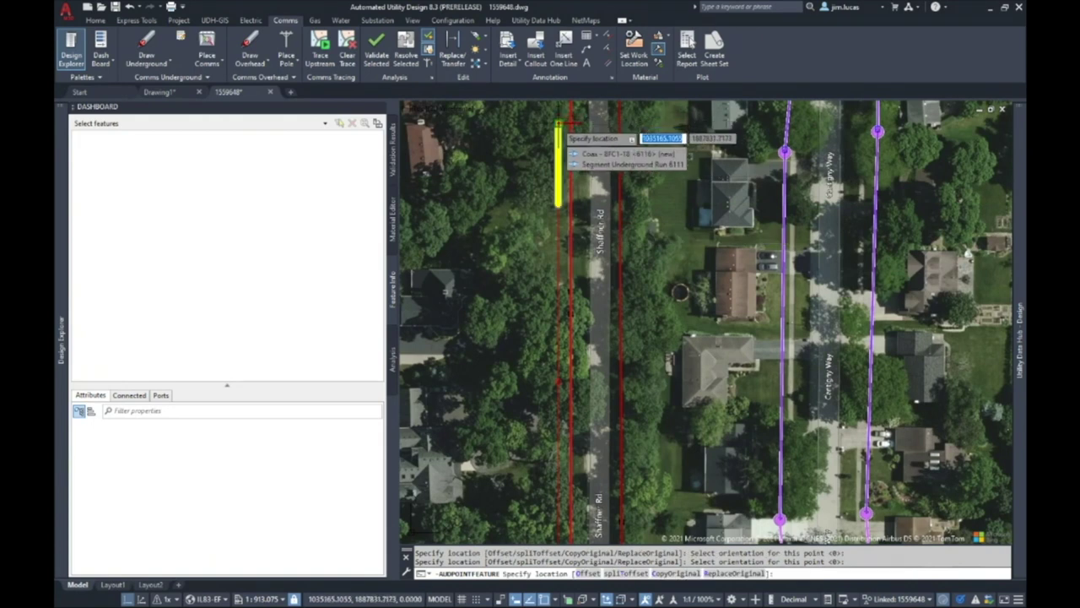
pyautogui.click(563, 125)
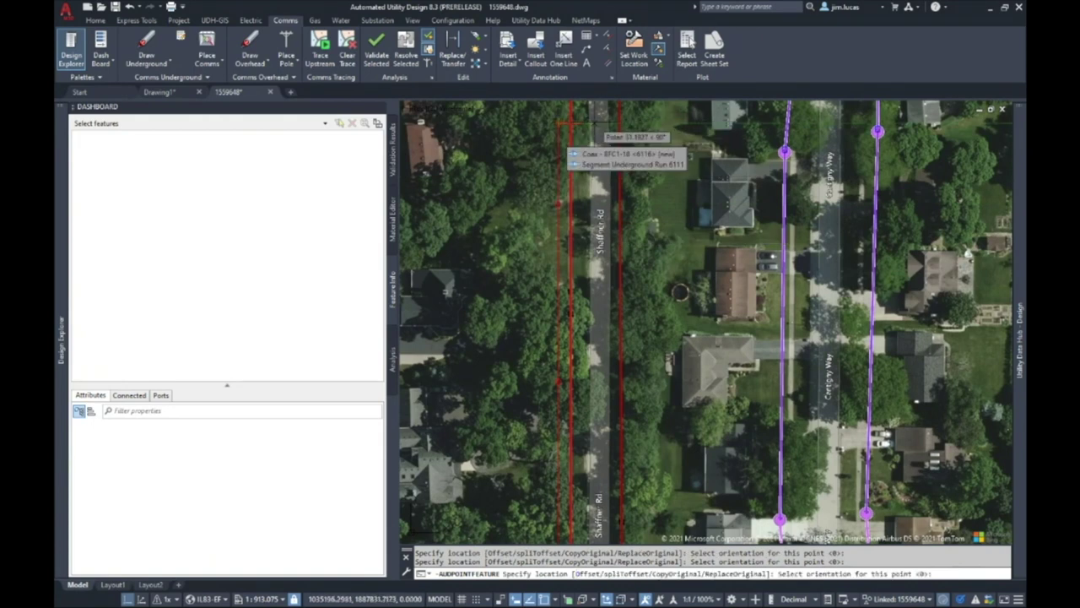
pyautogui.press('Return')
pyautogui.scroll(4, 555, 119)
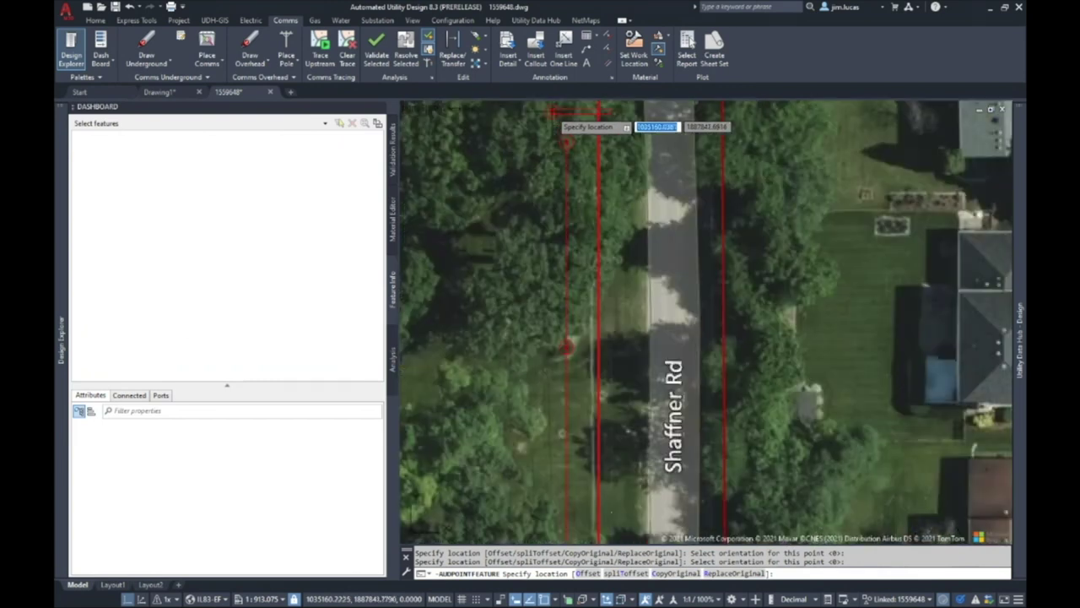
pyautogui.press('Escape')
# Step: Change the enclosure model in the northernmost pedestal to End of Line and review the design's material list
pyautogui.click(565, 142)
pyautogui.click(569, 146)
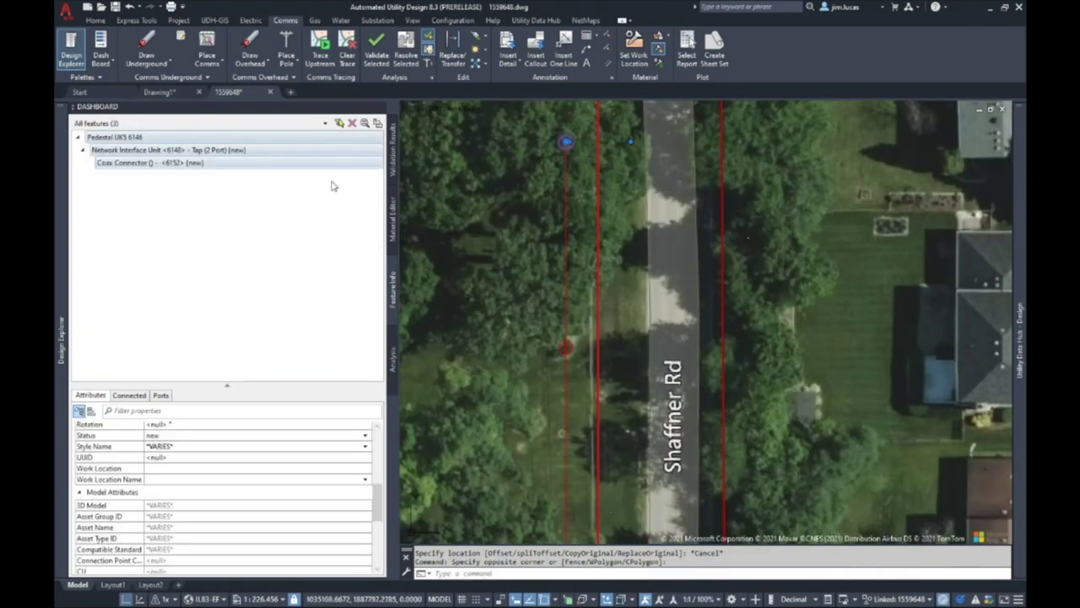
pyautogui.click(380, 150)
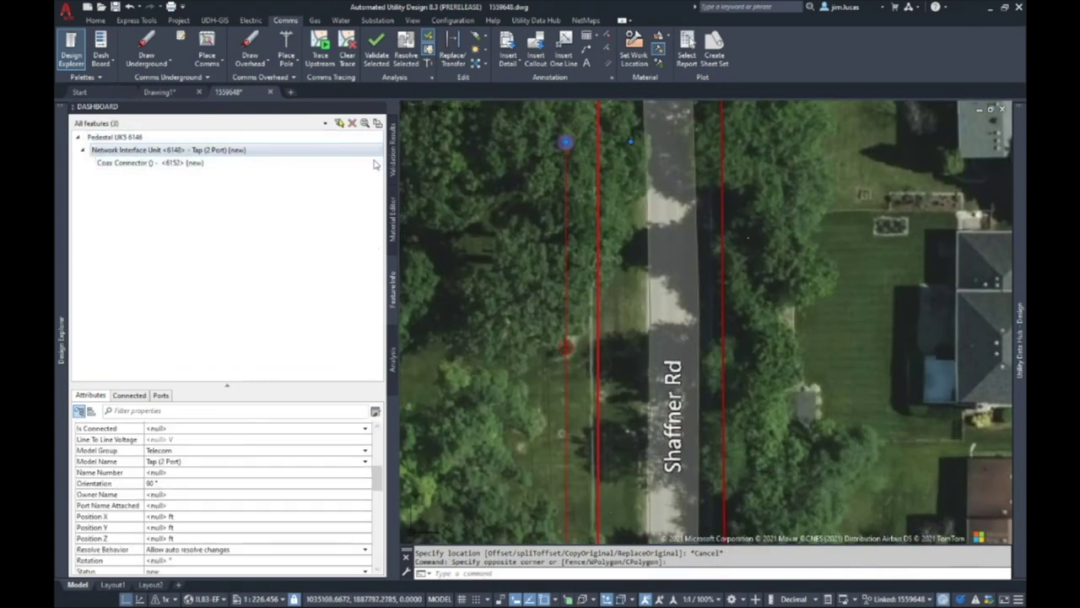
pyautogui.click(377, 150)
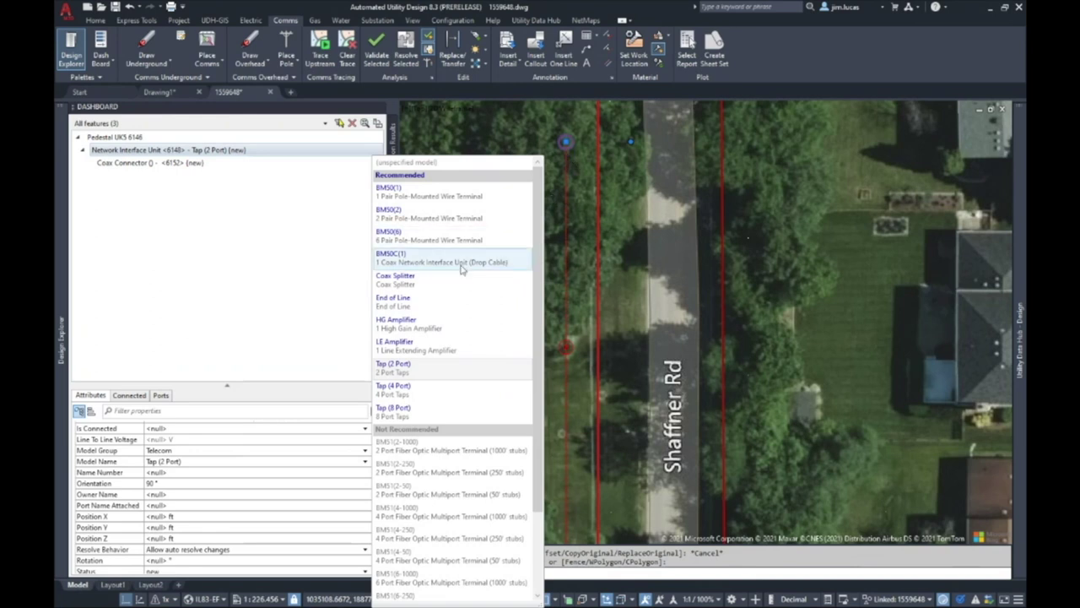
pyautogui.click(411, 300)
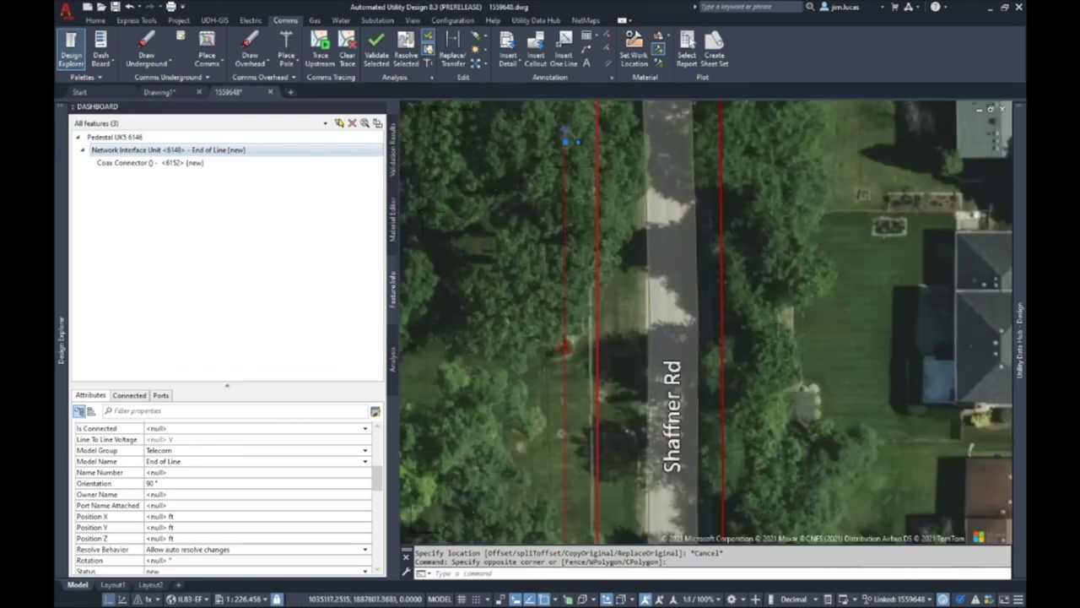
pyautogui.click(393, 226)
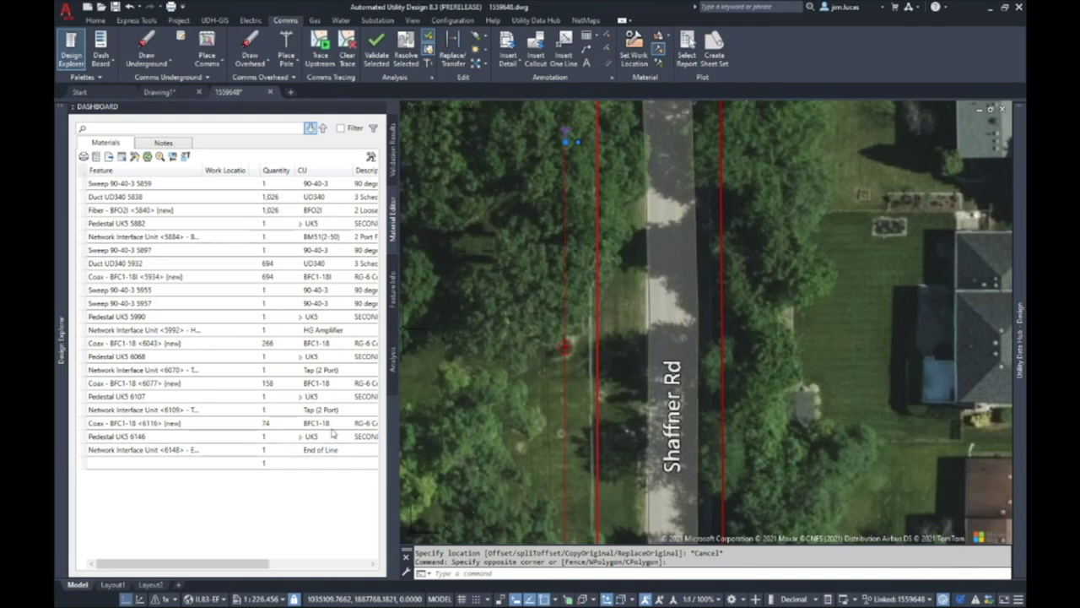
pyautogui.click(393, 291)
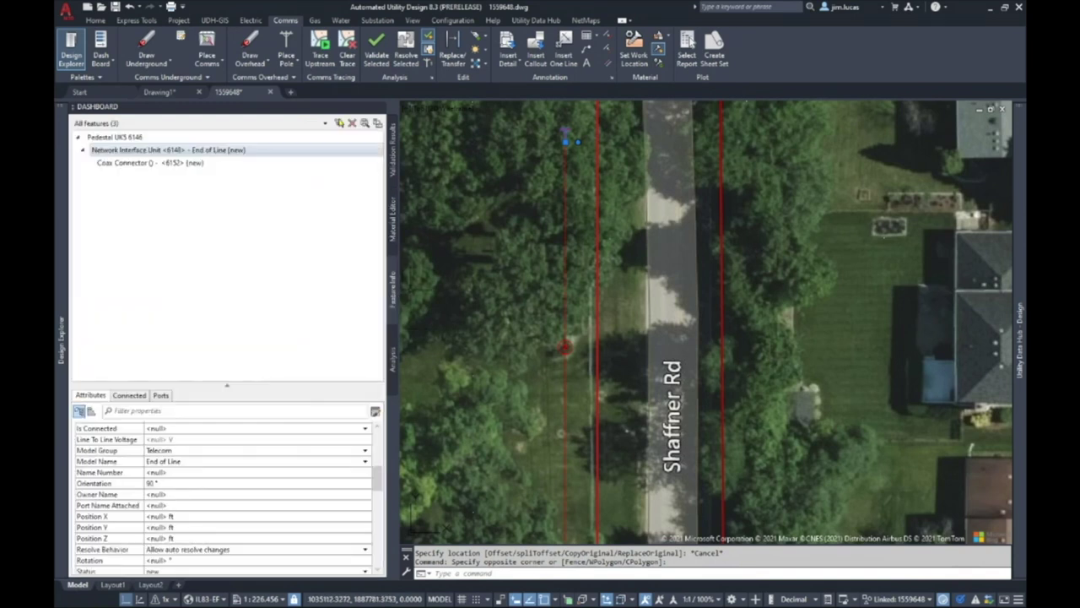
# Step: Draw a comms cable without duct from the middle tap pedestal west, turning north to the red-roofed house
pyautogui.scroll(-3, 625, 211)
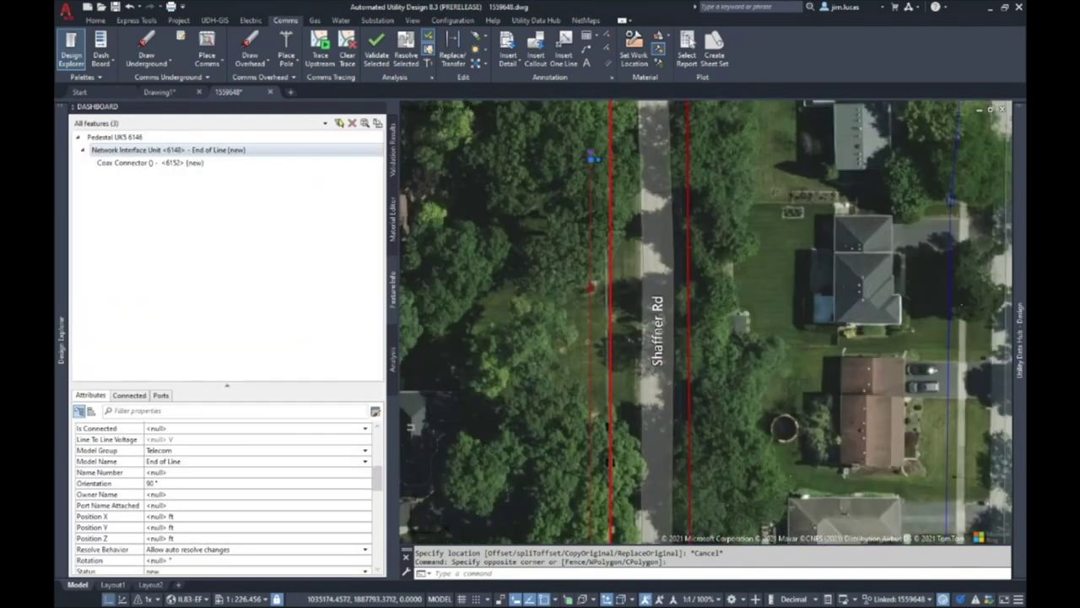
pyautogui.scroll(2, 592, 273)
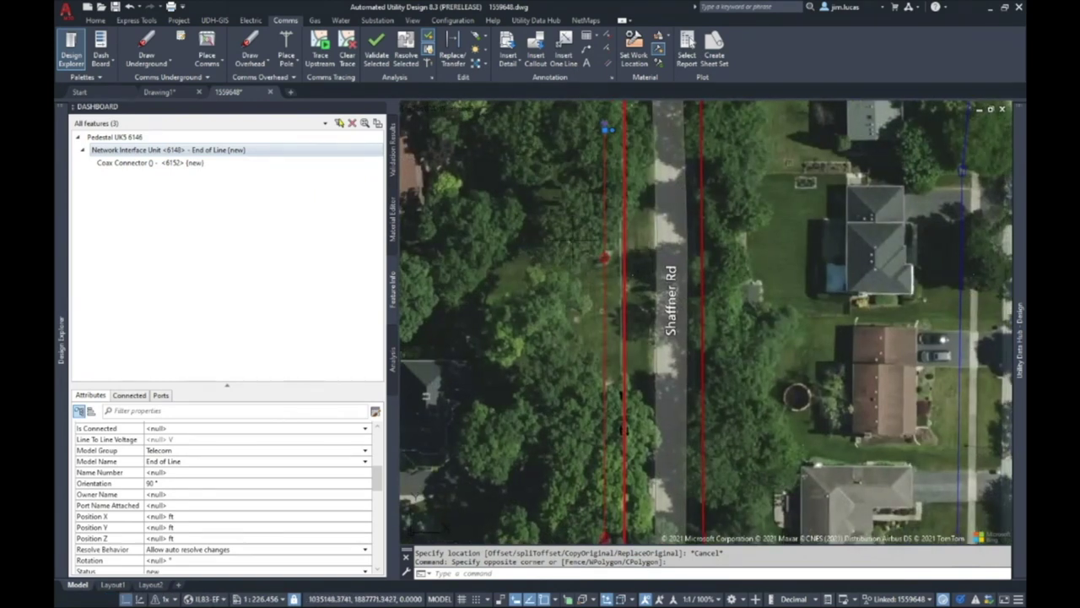
pyautogui.click(147, 64)
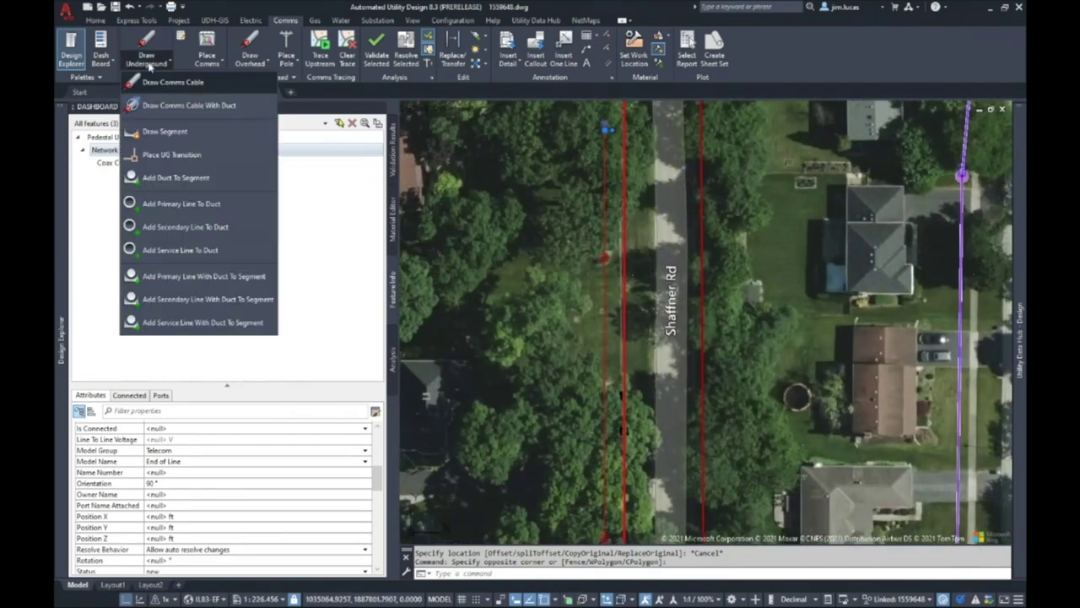
pyautogui.click(189, 84)
pyautogui.scroll(3, 680, 270)
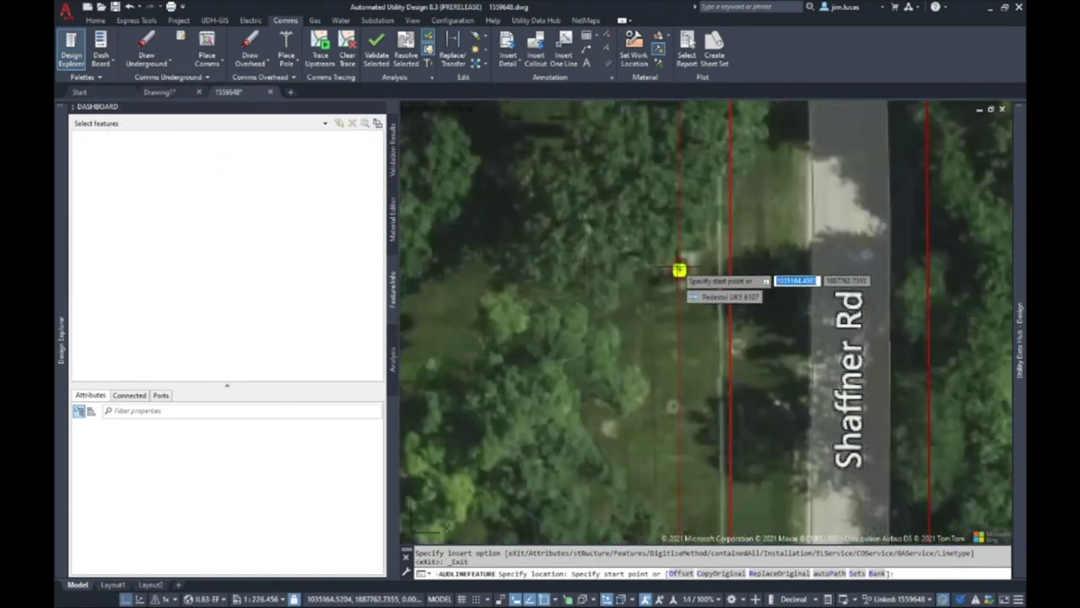
pyautogui.click(680, 270)
pyautogui.scroll(-3, 743, 263)
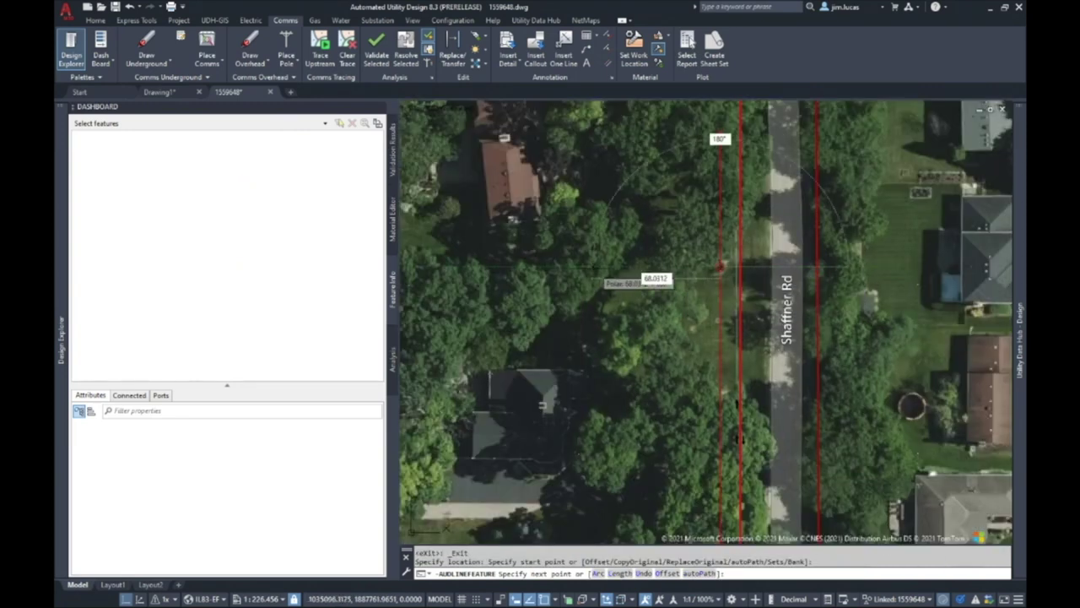
pyautogui.click(533, 266)
pyautogui.click(533, 222)
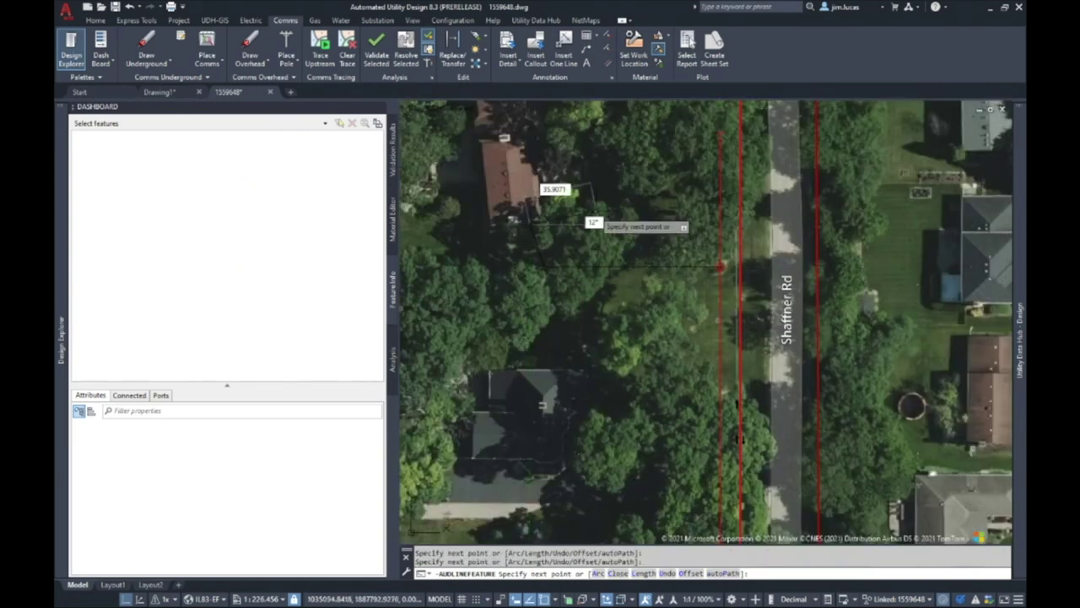
pyautogui.press('Return')
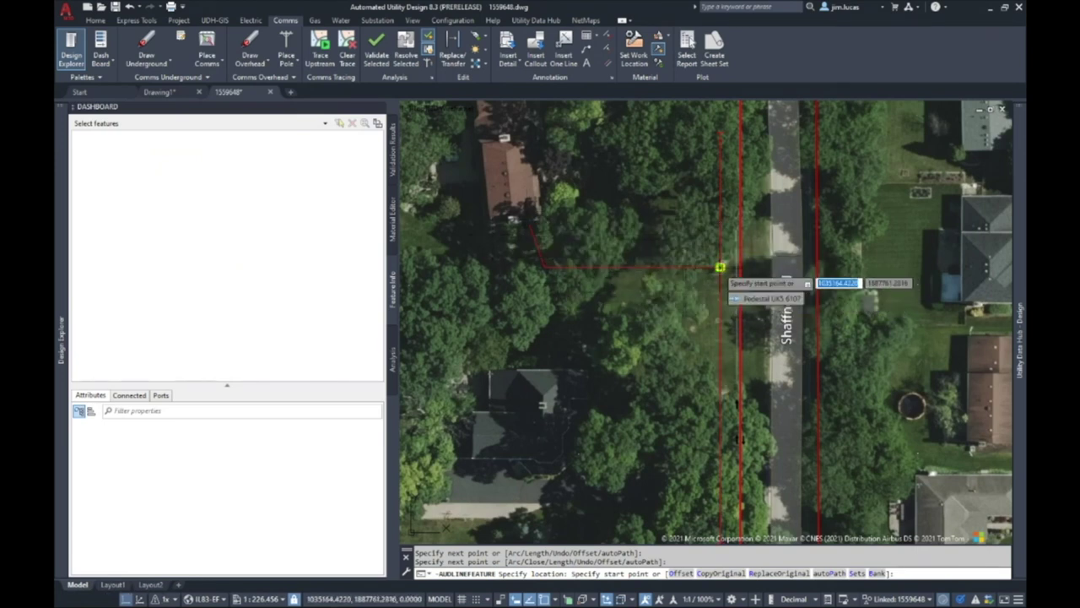
pyautogui.scroll(-2, 713, 247)
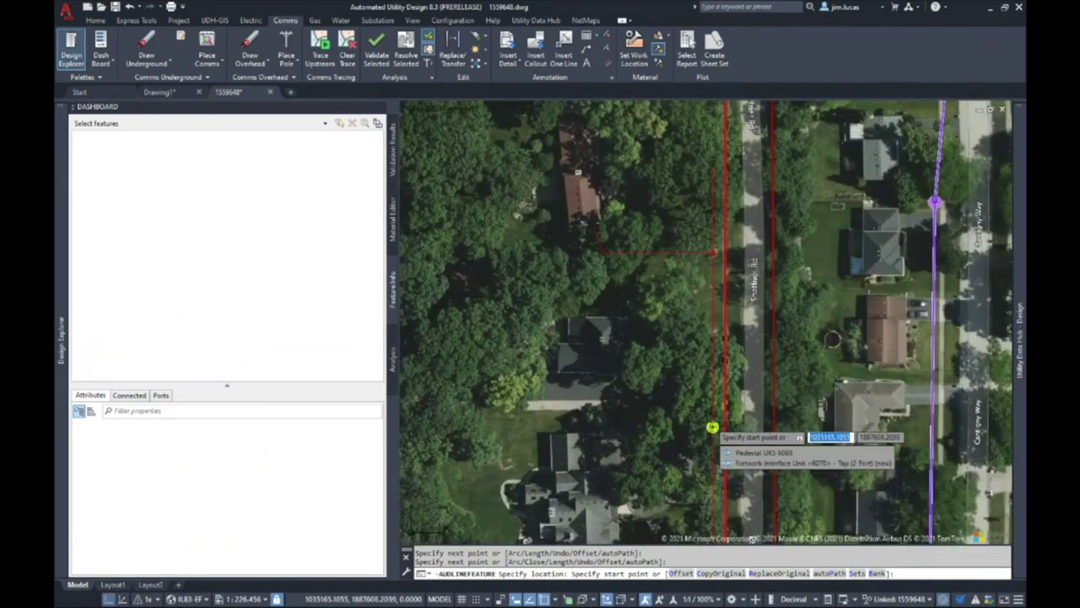
pyautogui.press('Escape')
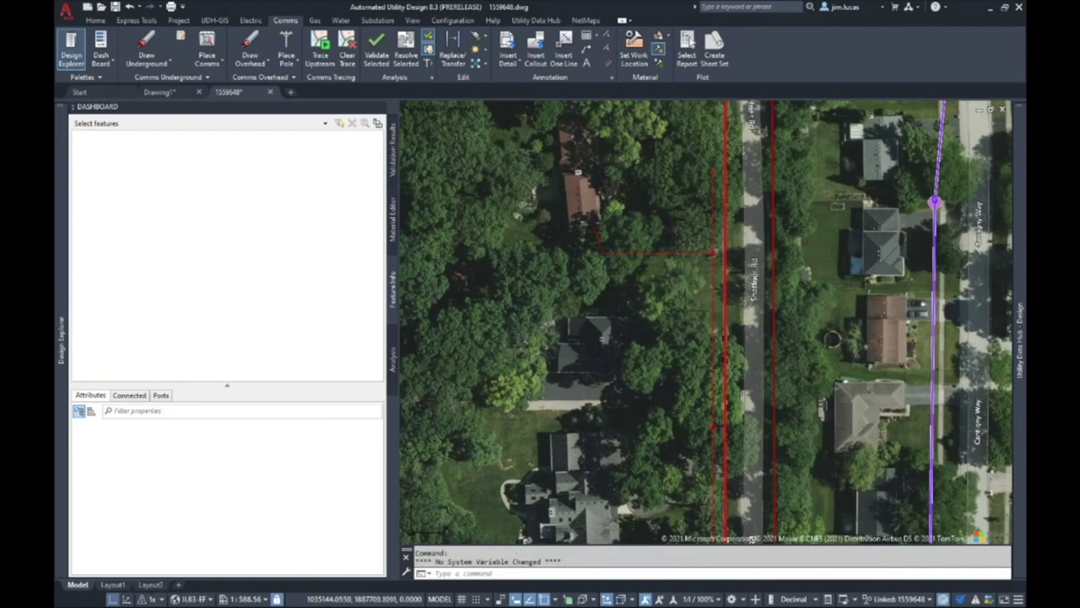
pyautogui.scroll(-2, 579, 212)
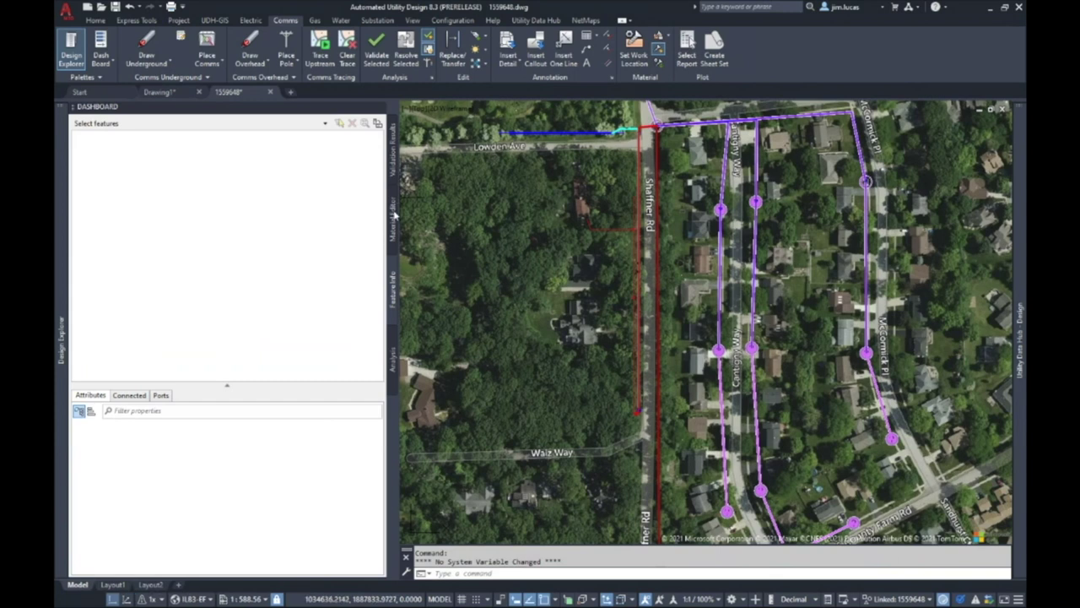
pyautogui.click(392, 167)
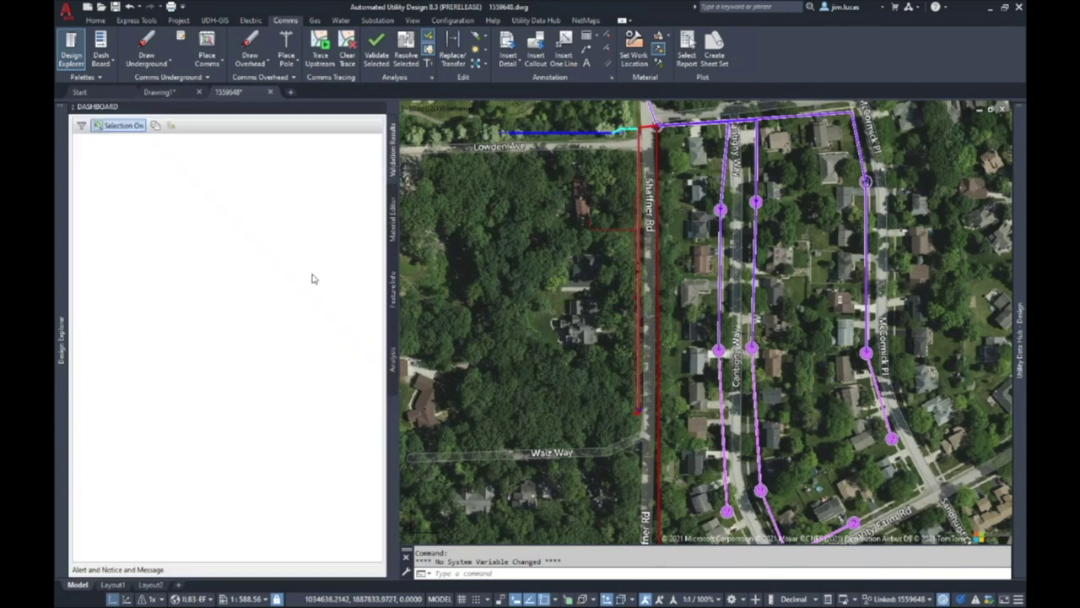
pyautogui.click(393, 355)
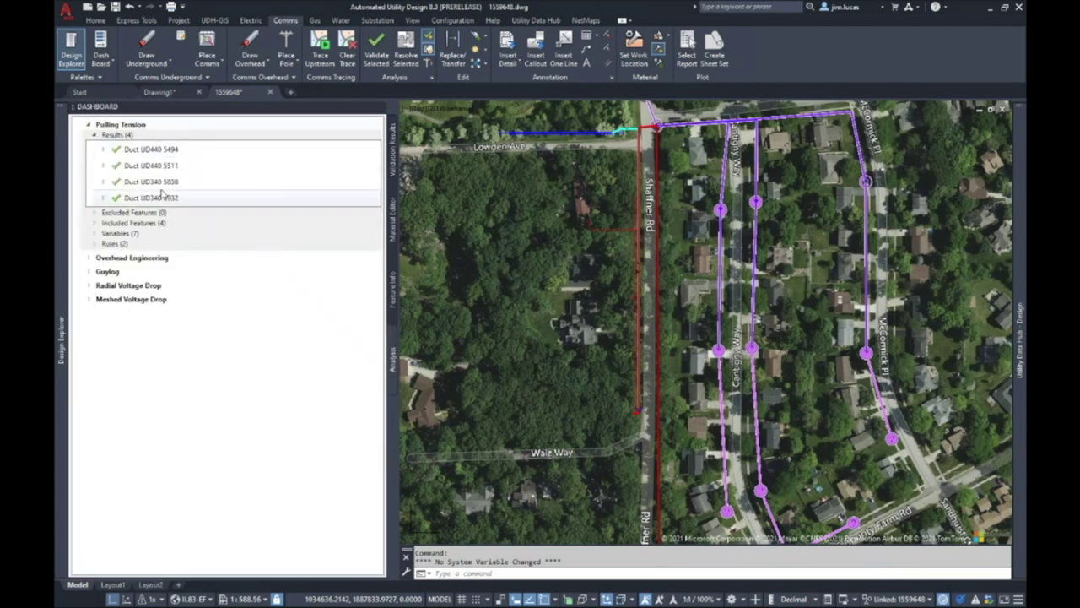
pyautogui.click(394, 285)
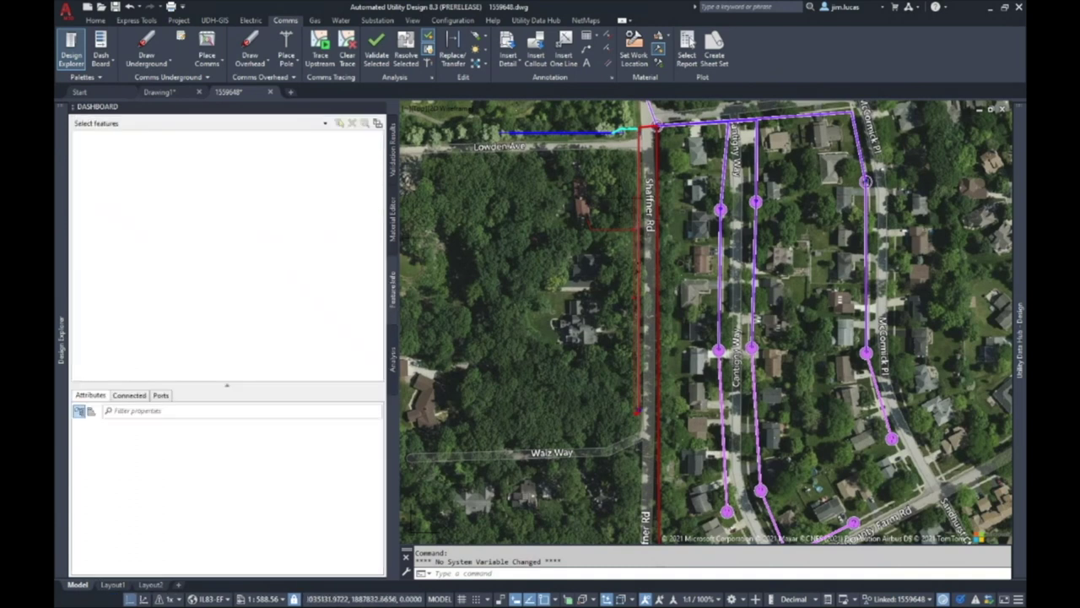
# Step: Select the BFC1-18 coax in the service drop to the red-roofed house and set its Show Stats attribute to True
pyautogui.scroll(4, 604, 203)
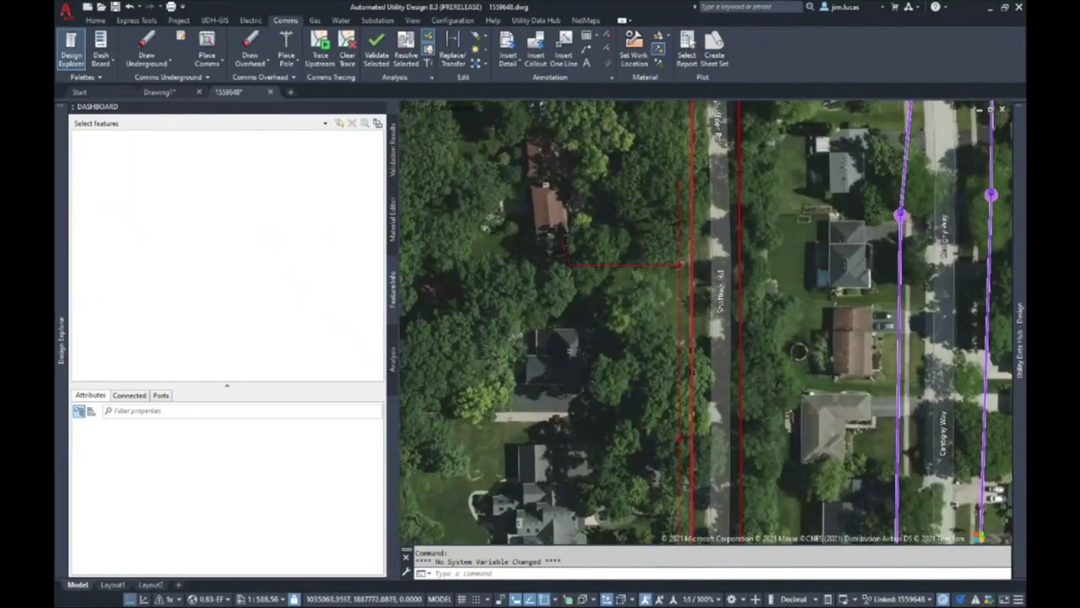
pyautogui.click(625, 265)
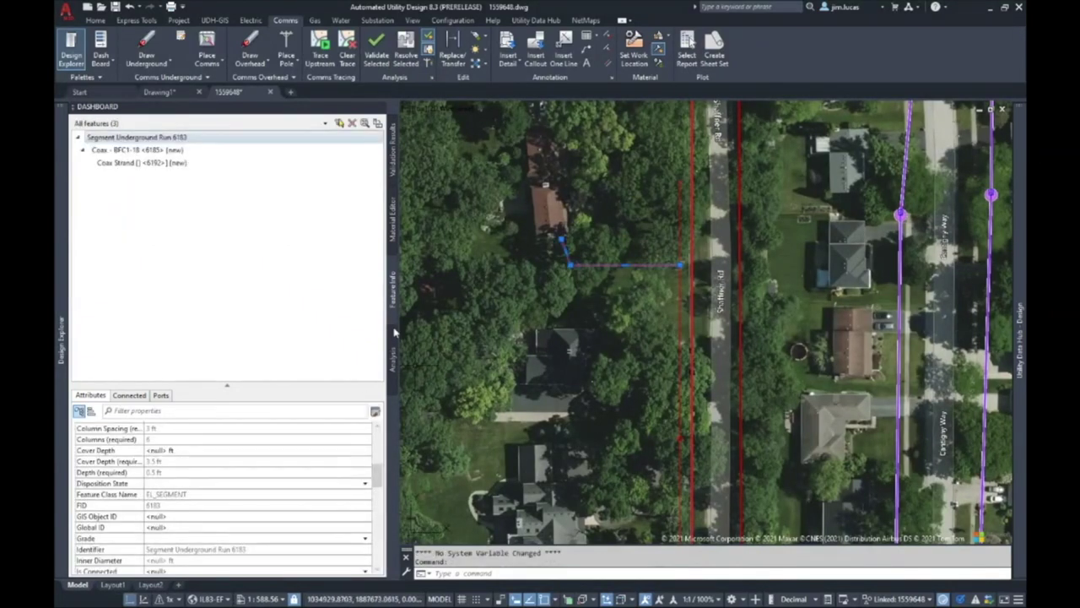
pyautogui.click(175, 151)
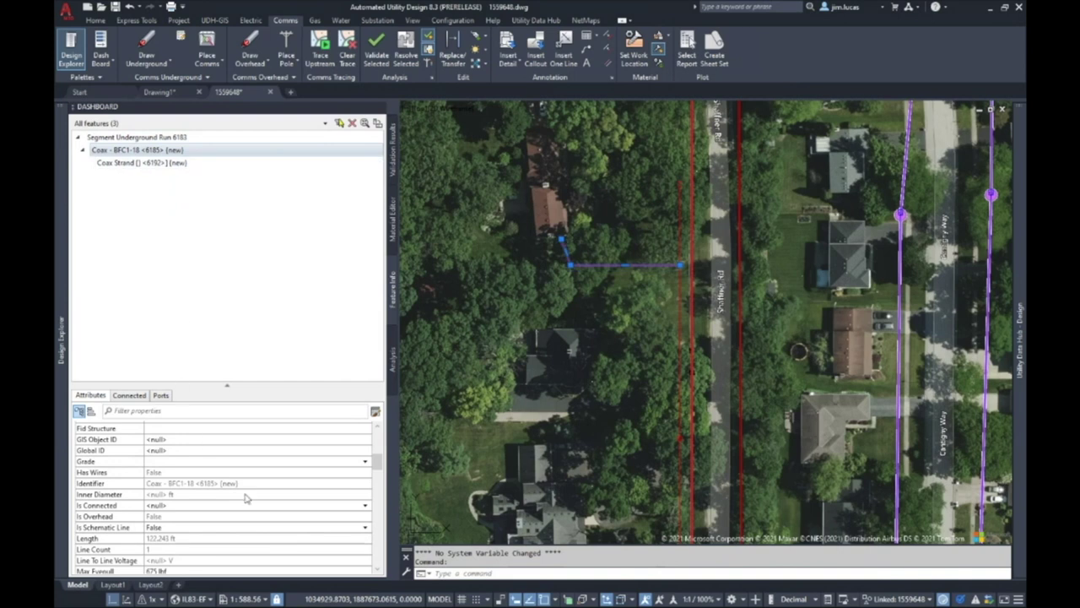
pyautogui.scroll(5, 337, 490)
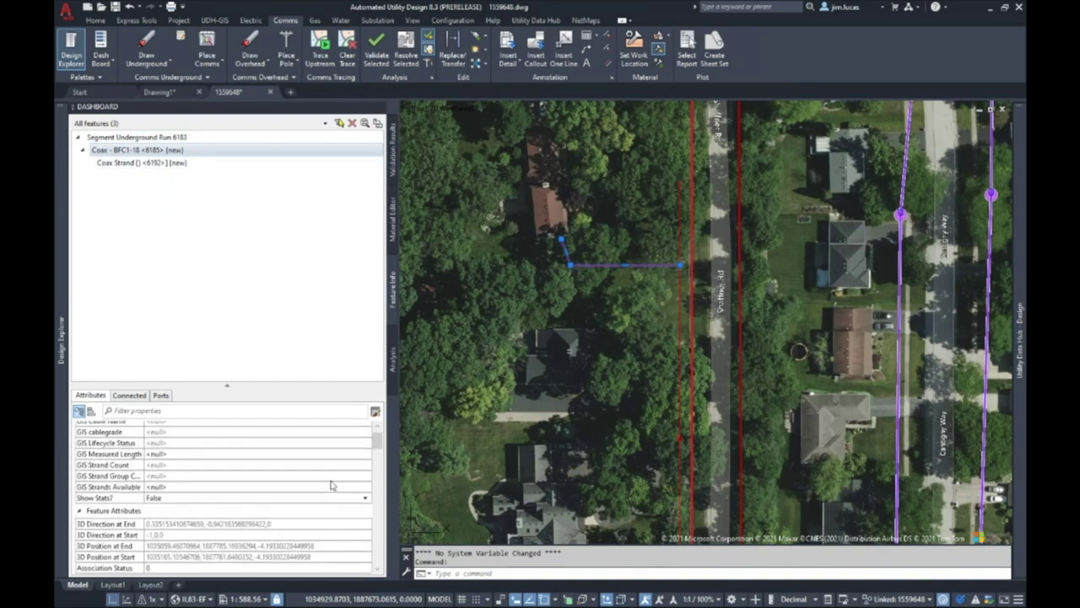
pyautogui.click(236, 501)
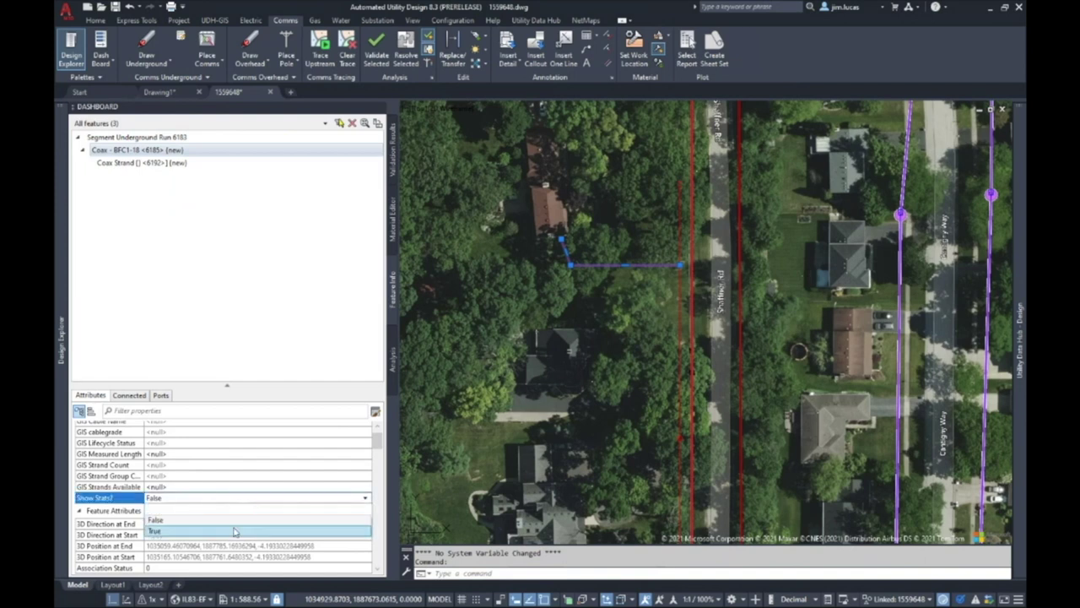
pyautogui.click(233, 530)
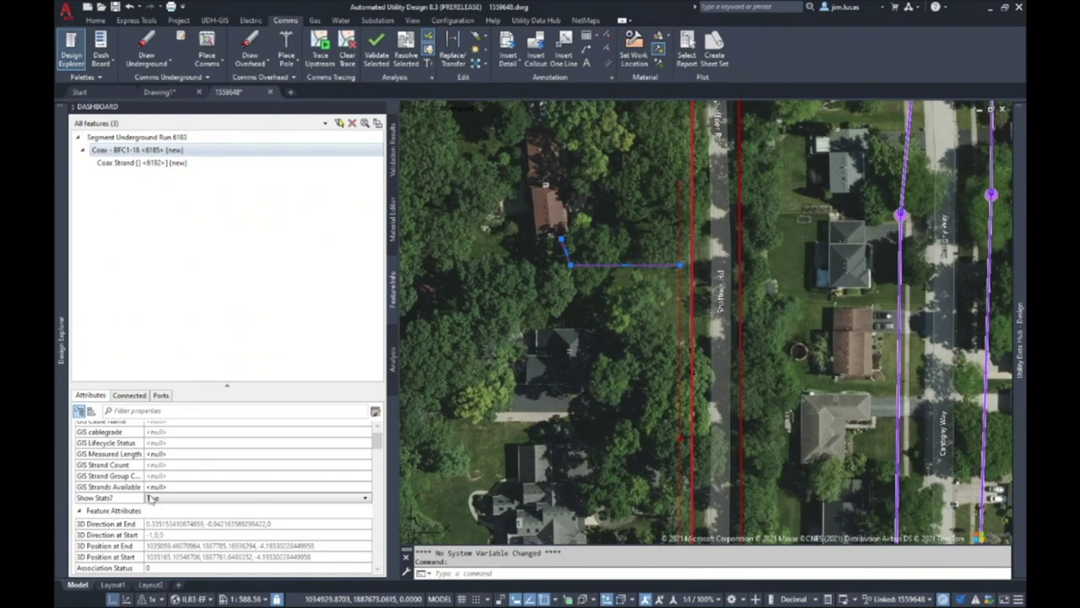
# Step: Review the rule validation message for the service drop's coax, covering upstream devices, cable length and estimated dB loss, and clear the selection
pyautogui.click(391, 169)
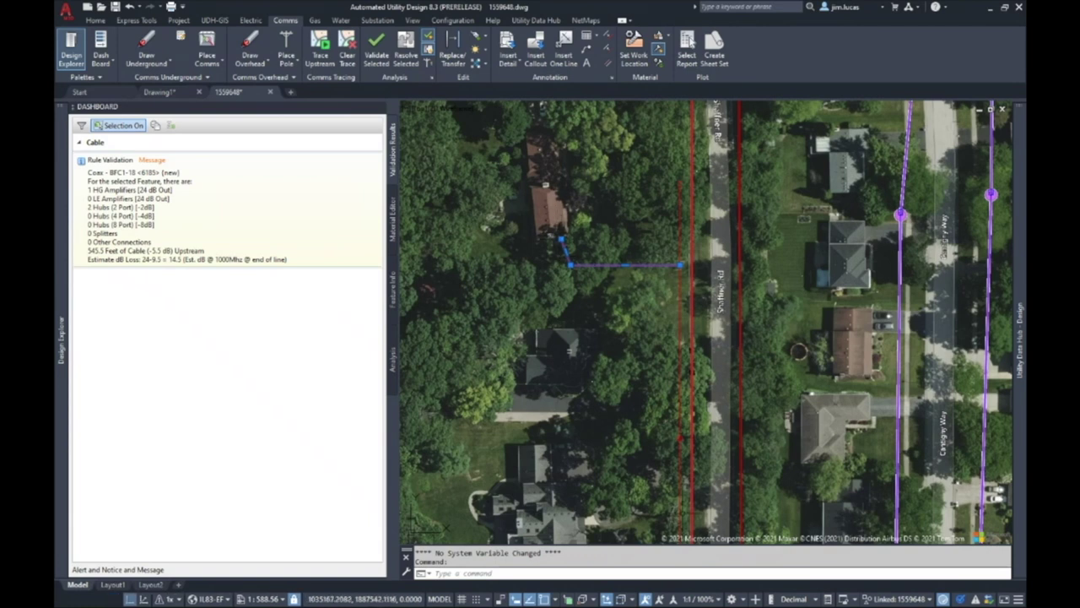
pyautogui.scroll(-2, 568, 207)
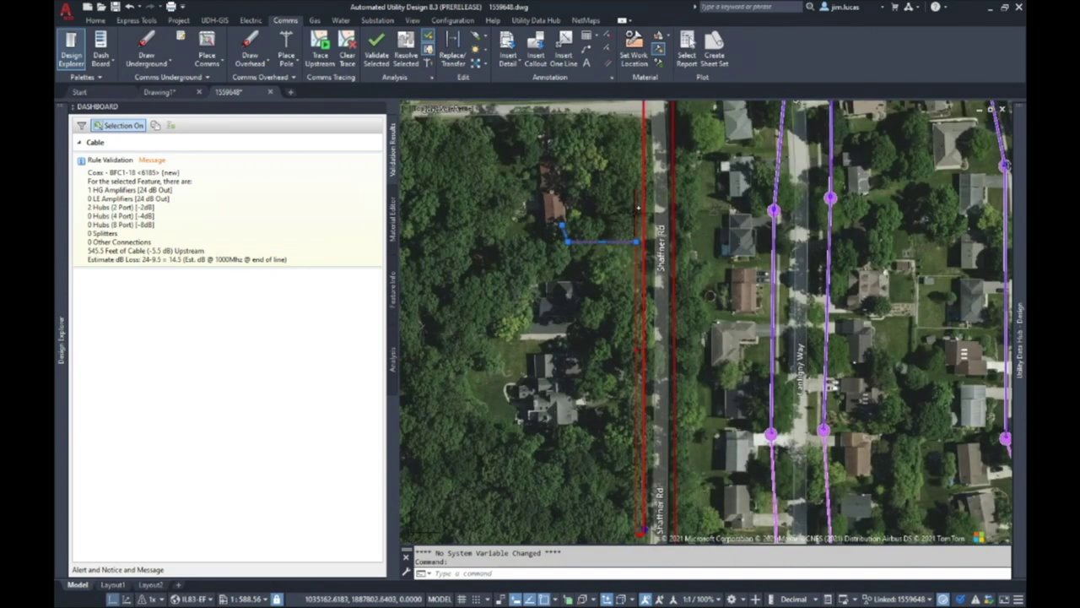
pyautogui.click(624, 242)
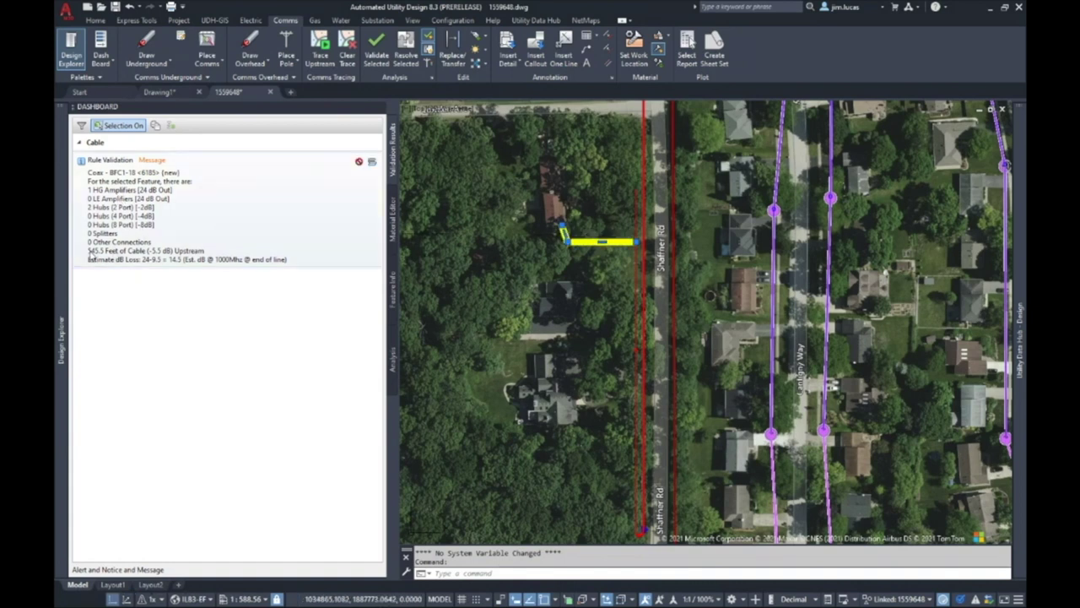
pyautogui.press('Escape')
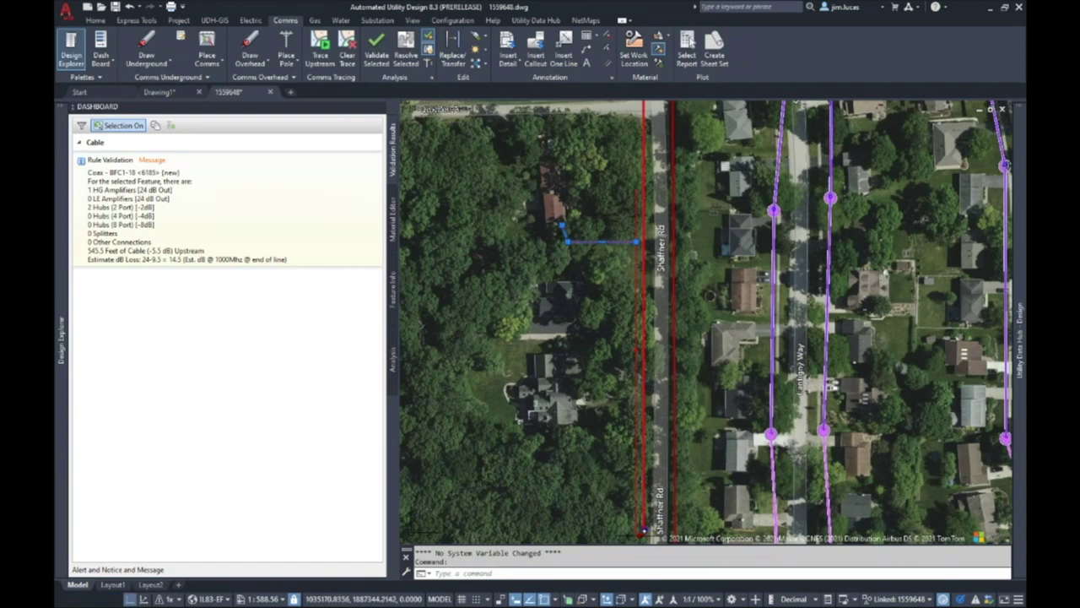
pyautogui.click(150, 184)
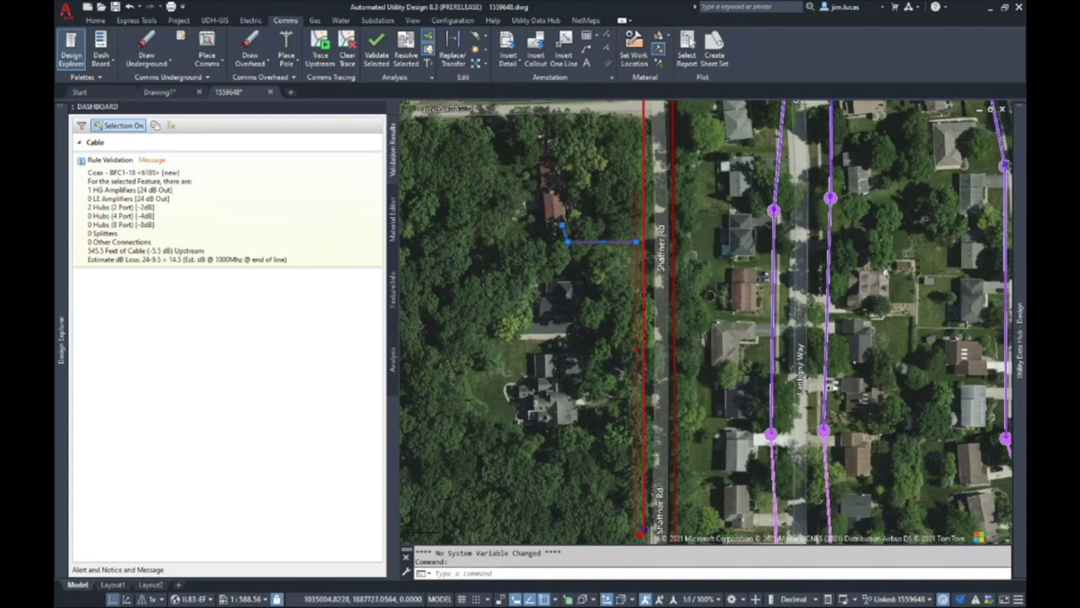
pyautogui.scroll(-2, 523, 272)
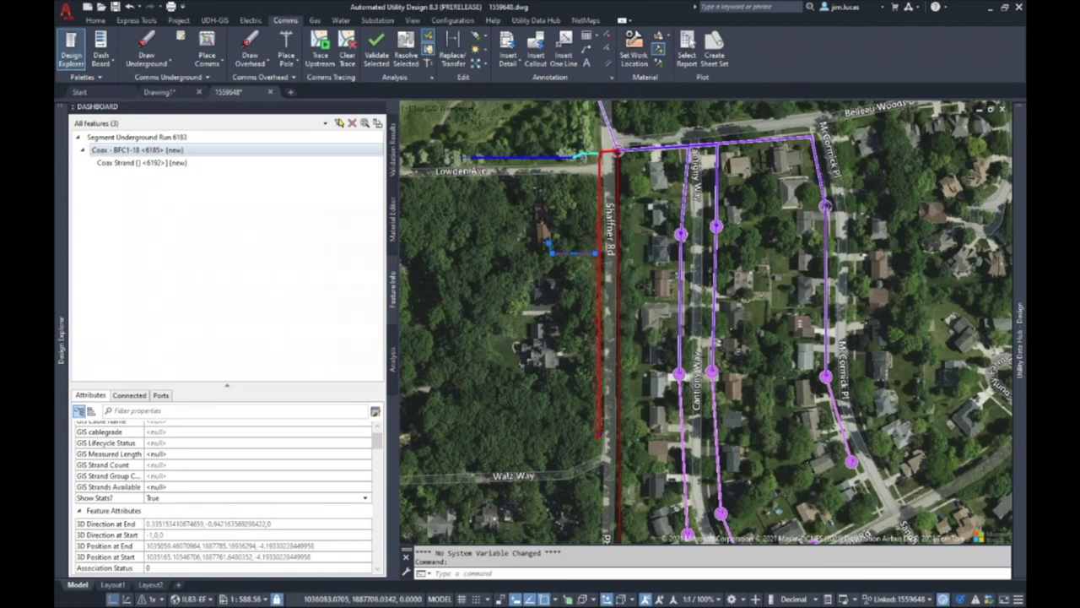
pyautogui.press('Escape')
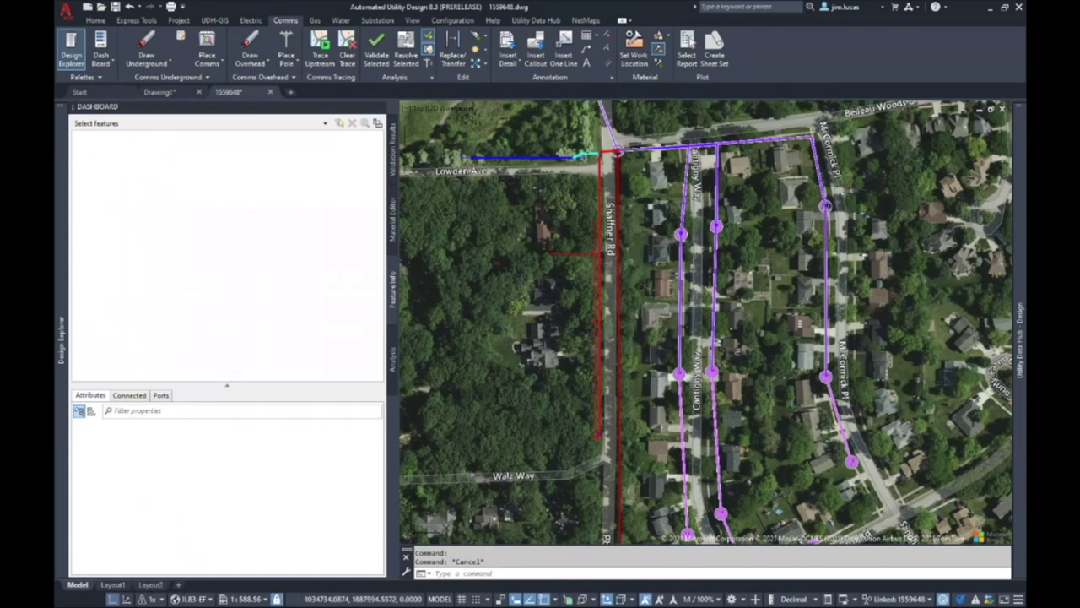
# Step: Switch the drawing to a 3D view and hide the ArcGIS10.8.1 Comm1 and Map Base layer groups
pyautogui.click(392, 363)
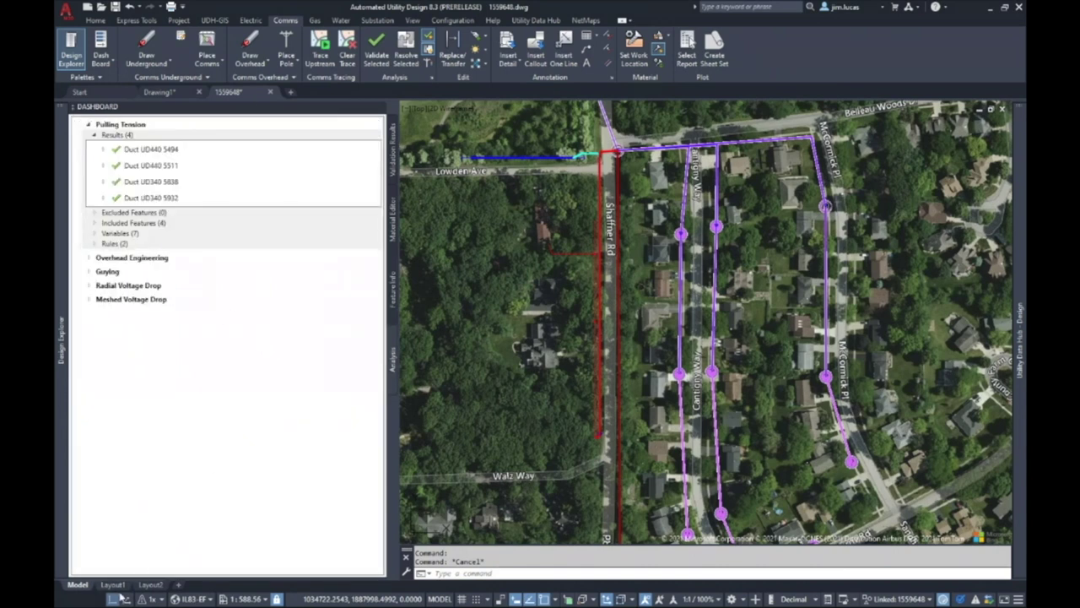
pyautogui.click(178, 20)
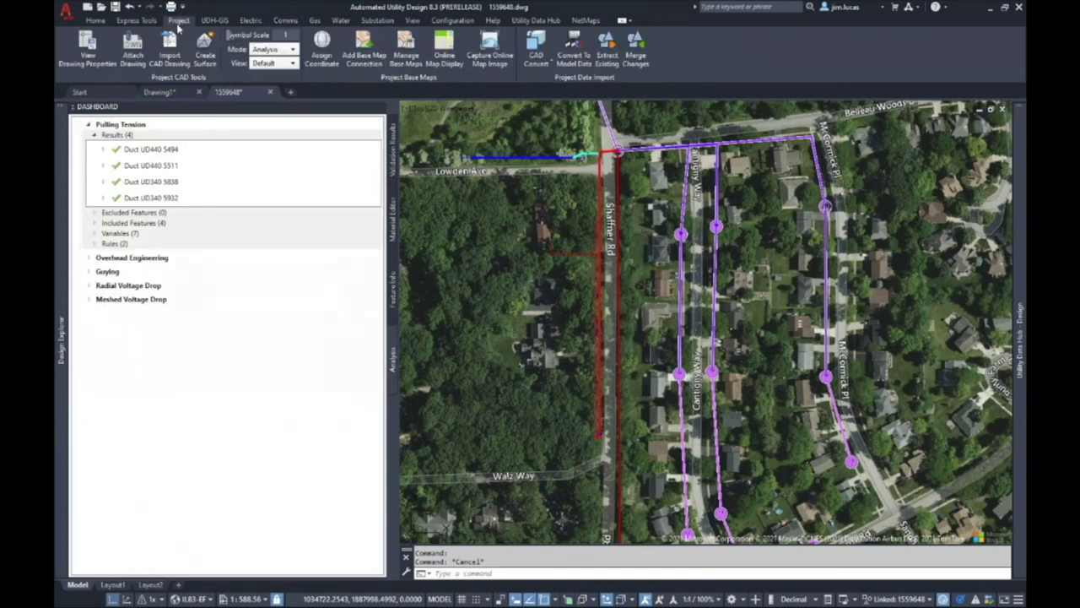
pyautogui.keyDown('shift'); pyautogui.moveTo(441, 164); pyautogui.dragTo(578, 270, button='middle'); pyautogui.keyUp('shift')
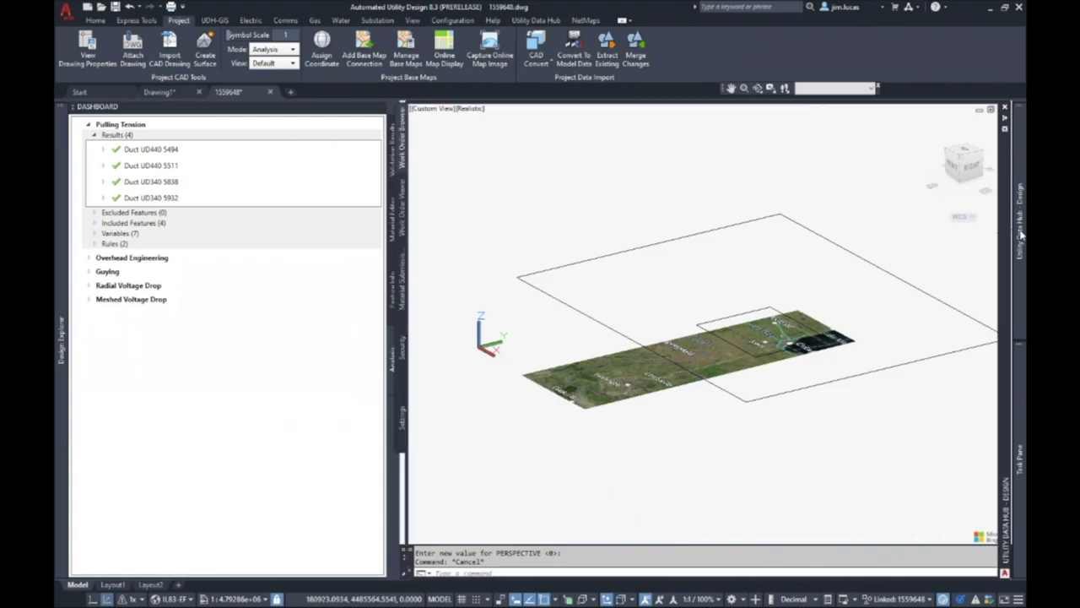
pyautogui.moveTo(1018, 383)
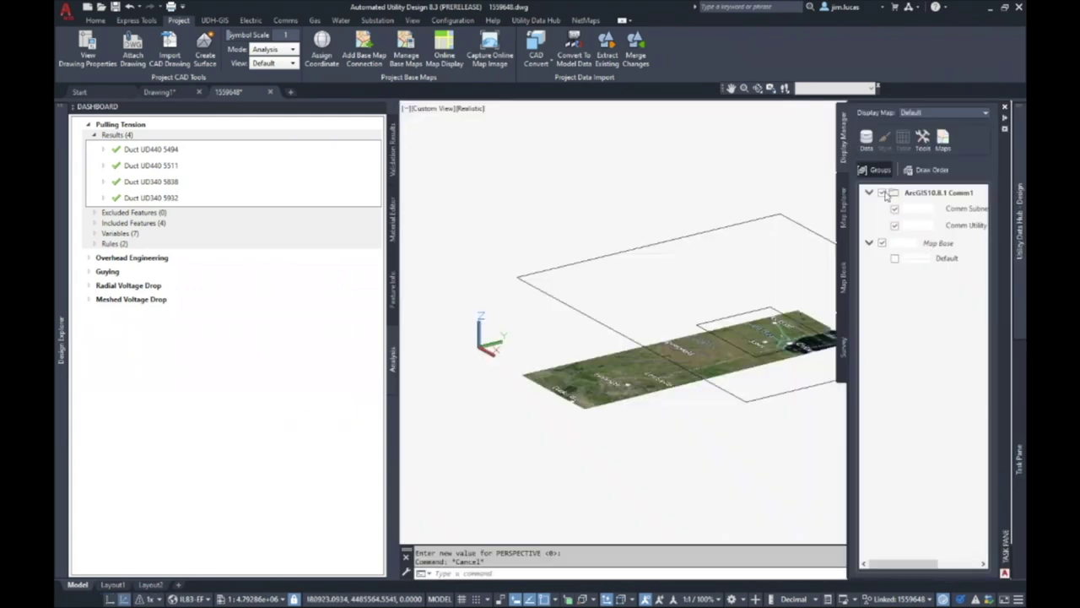
pyautogui.click(884, 193)
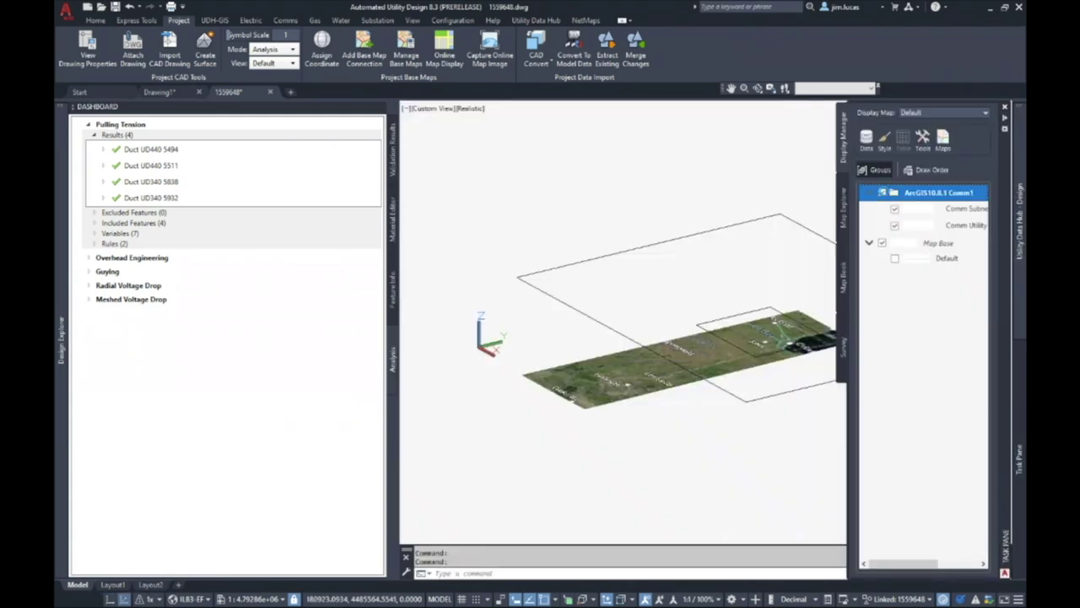
pyautogui.click(883, 243)
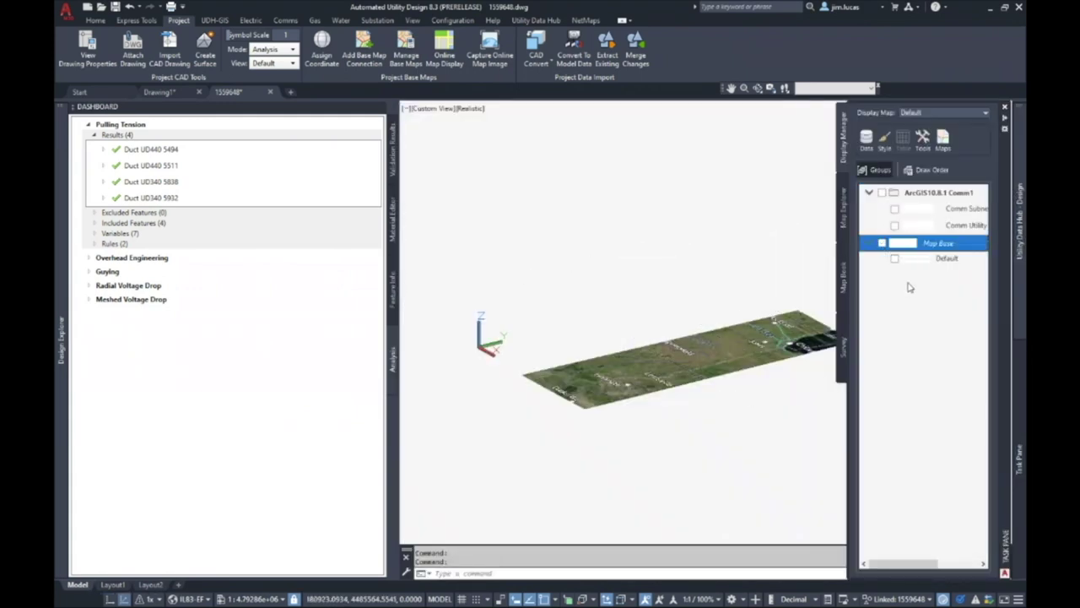
# Step: Turn off the online map and return to a 2D view framing the underground design
pyautogui.click(454, 61)
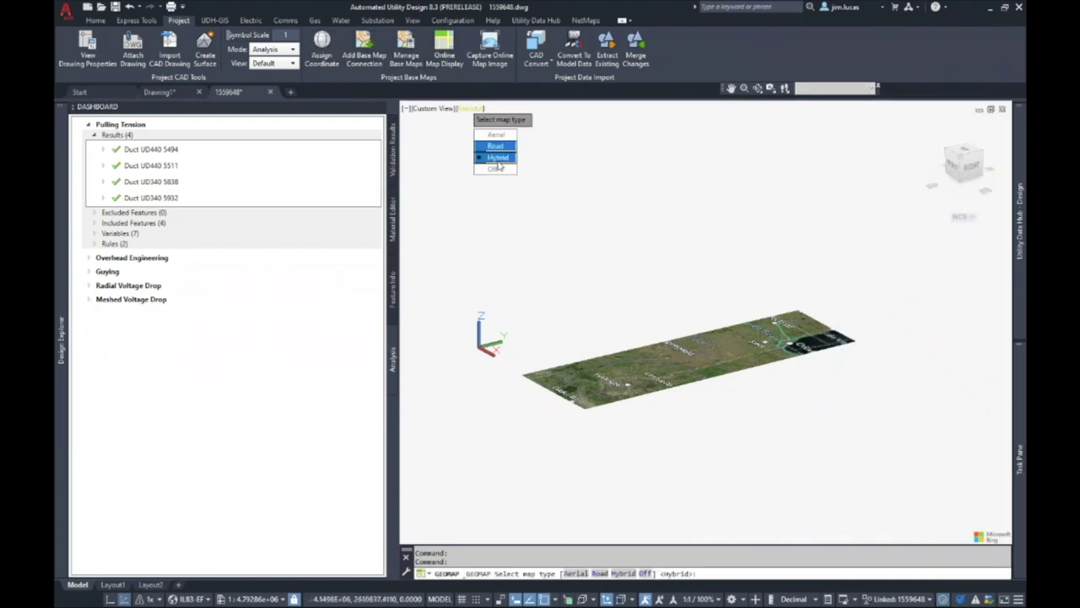
pyautogui.click(497, 167)
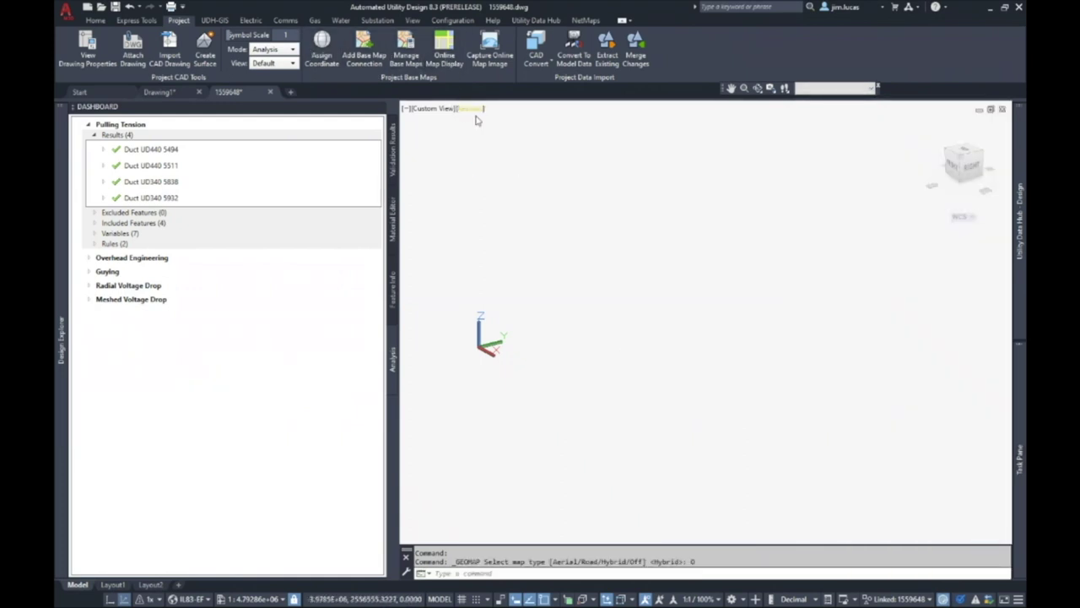
pyautogui.click(118, 599)
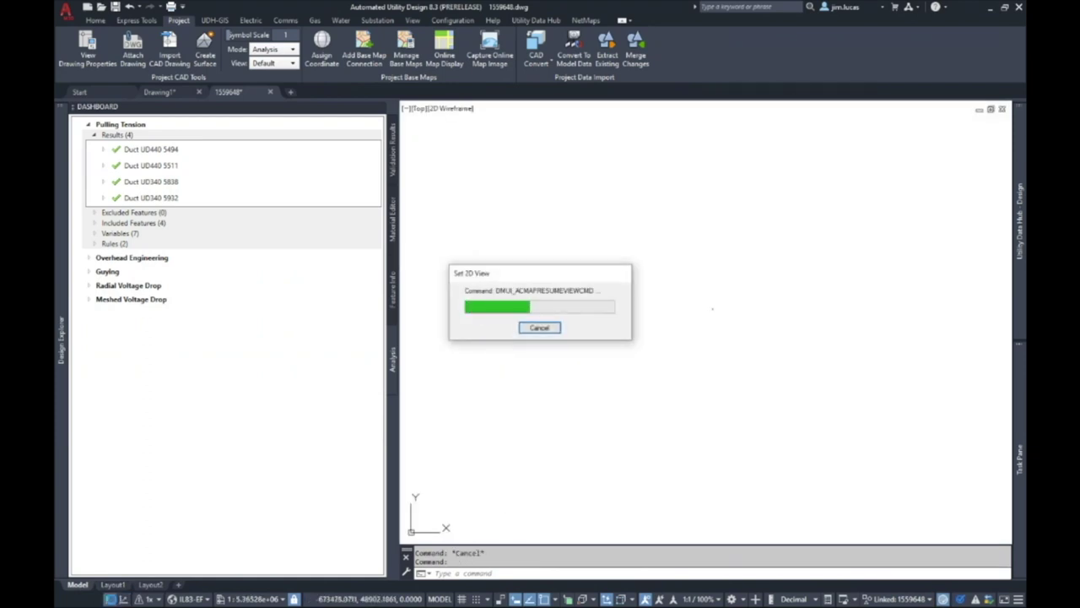
pyautogui.scroll(15, 709, 303)
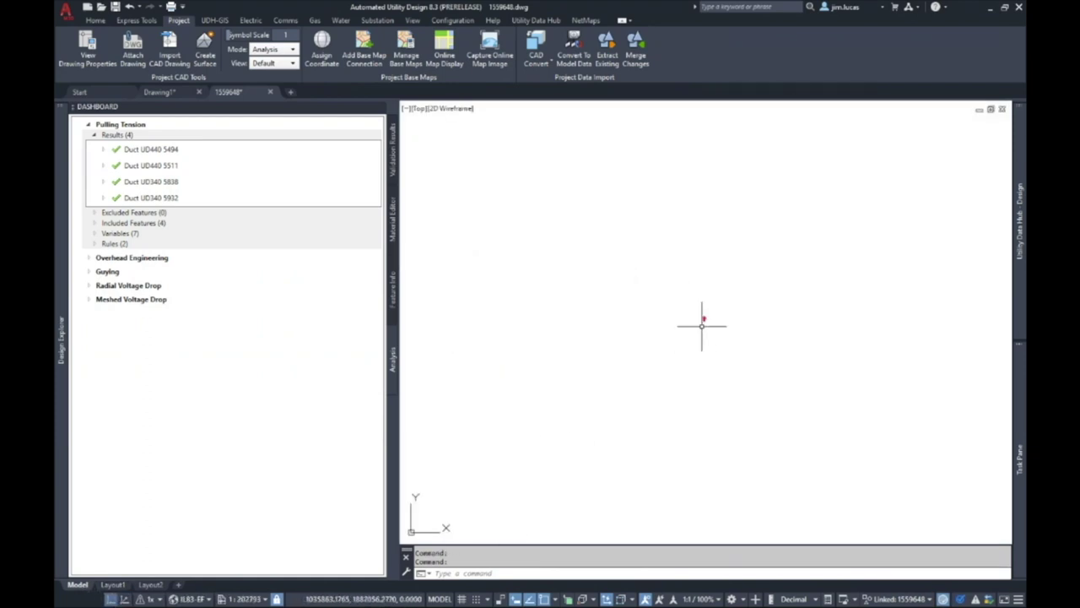
pyautogui.scroll(10, 708, 308)
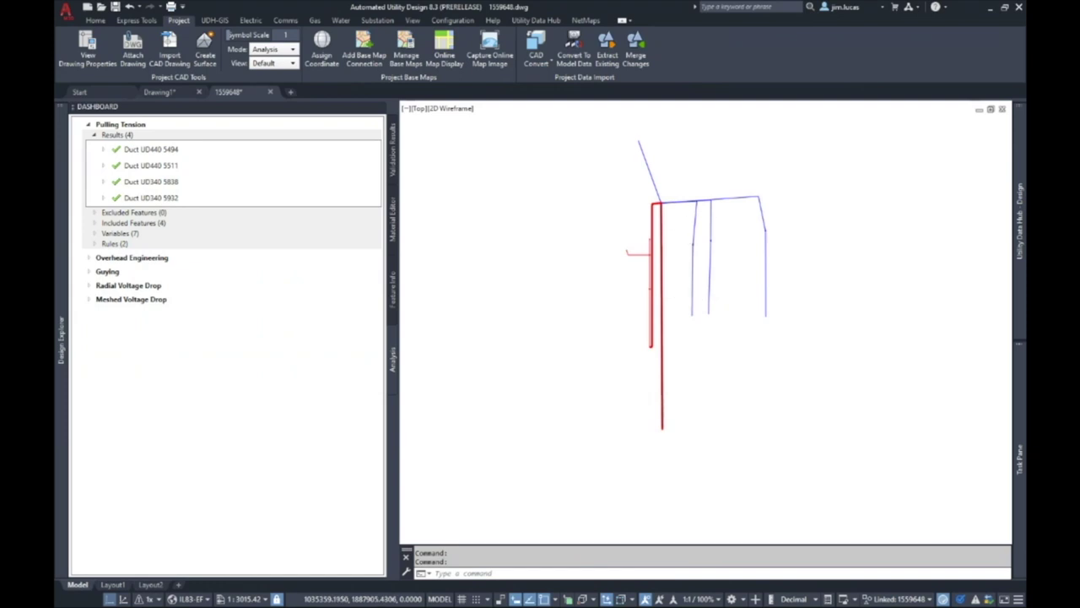
pyautogui.scroll(2, 691, 195)
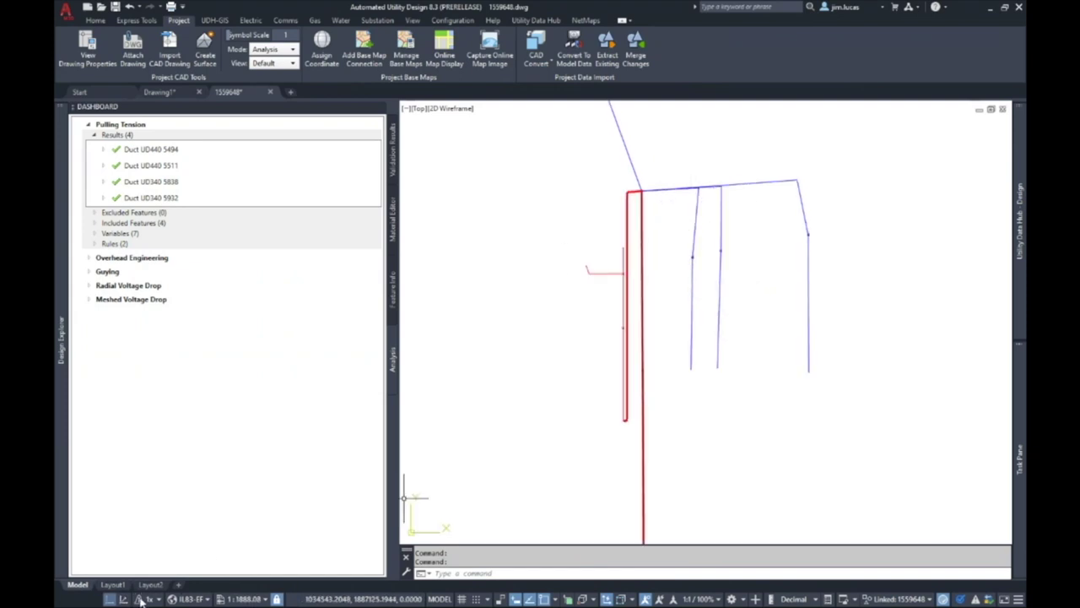
# Step: Switch the design to 3D and examine the underground structure at the duct junction and the riser at the duct's far end
pyautogui.click(124, 599)
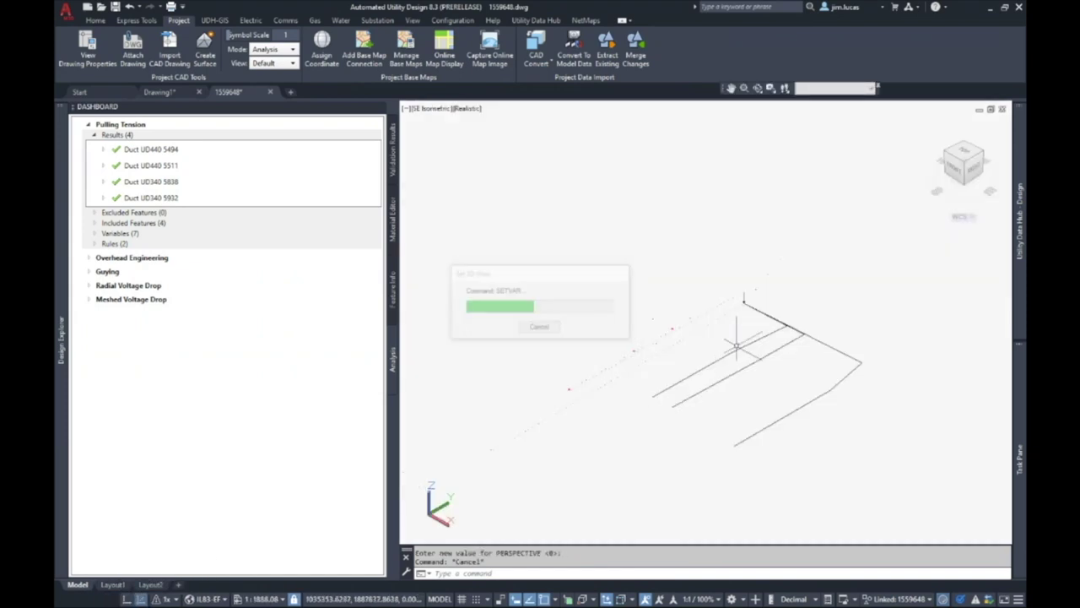
pyautogui.scroll(8, 738, 300)
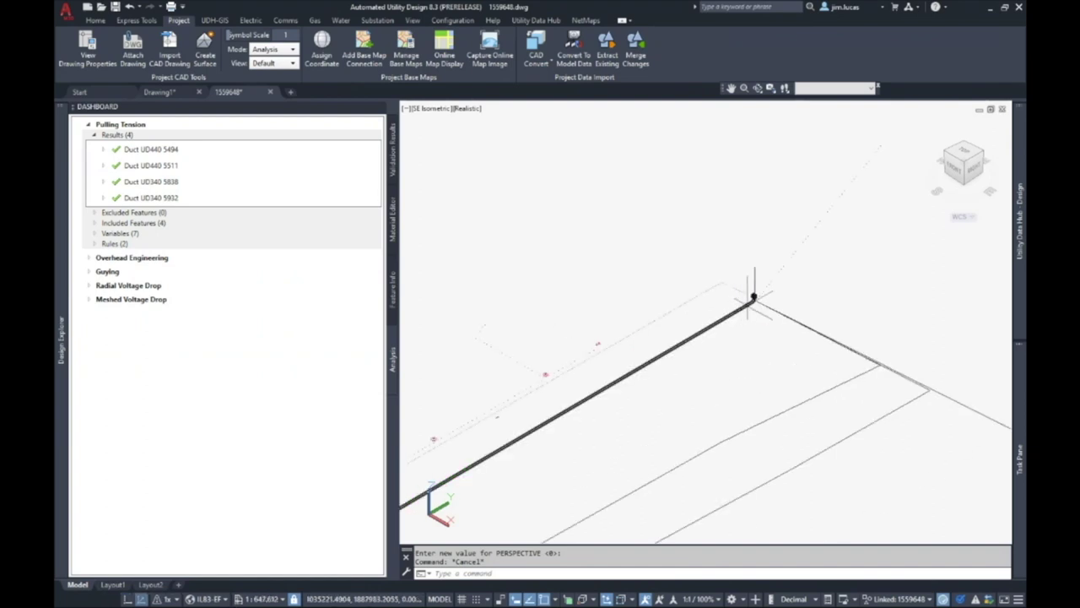
pyautogui.scroll(6, 823, 439)
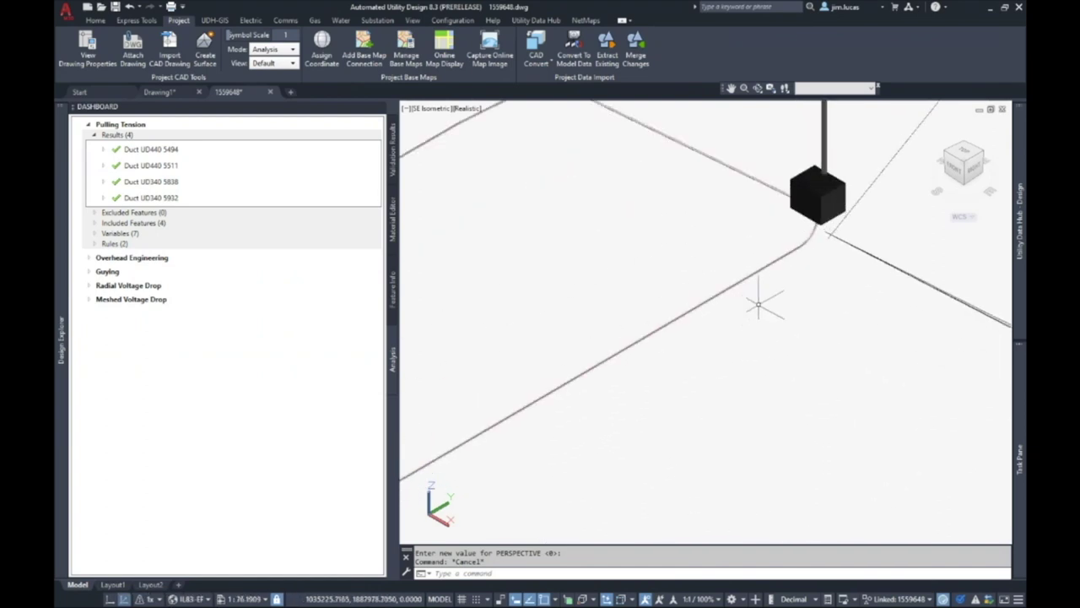
pyautogui.scroll(-15, 827, 234)
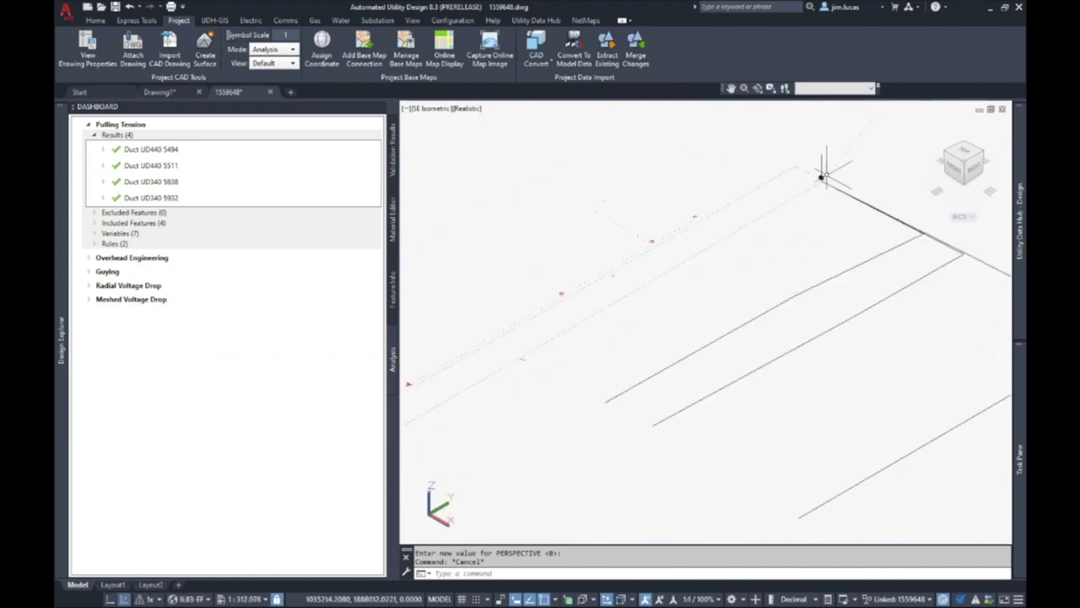
pyautogui.scroll(16, 617, 314)
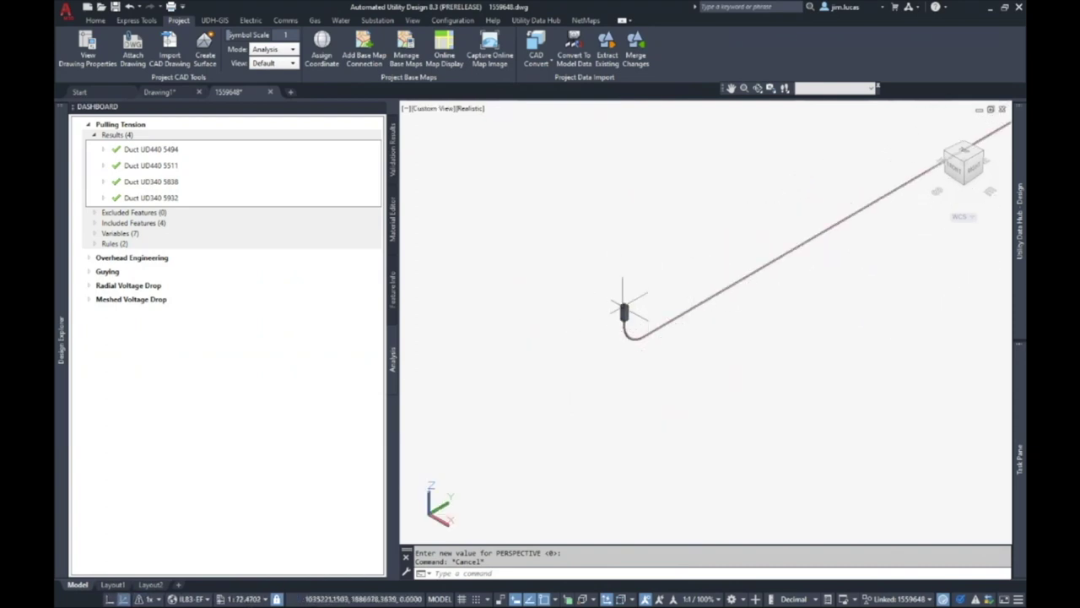
pyautogui.scroll(3, 629, 312)
pyautogui.scroll(2, 629, 313)
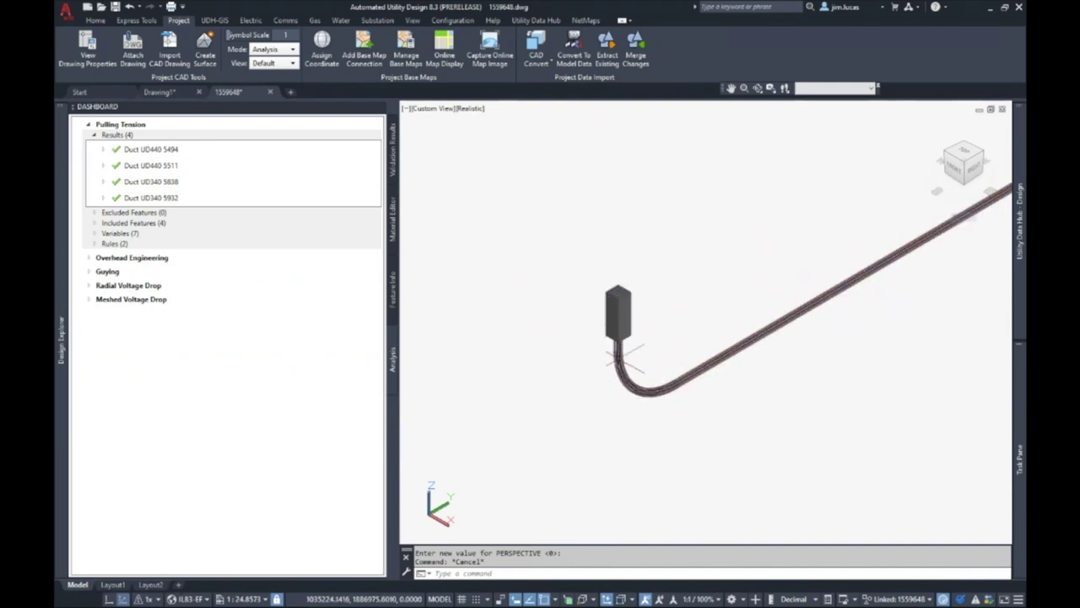
# Step: Inspect the design in 3D along the duct runs, examining the underground sweep and riser at the triangular handhole symbol
pyautogui.scroll(-2, 560, 410)
pyautogui.scroll(-1, 559, 410)
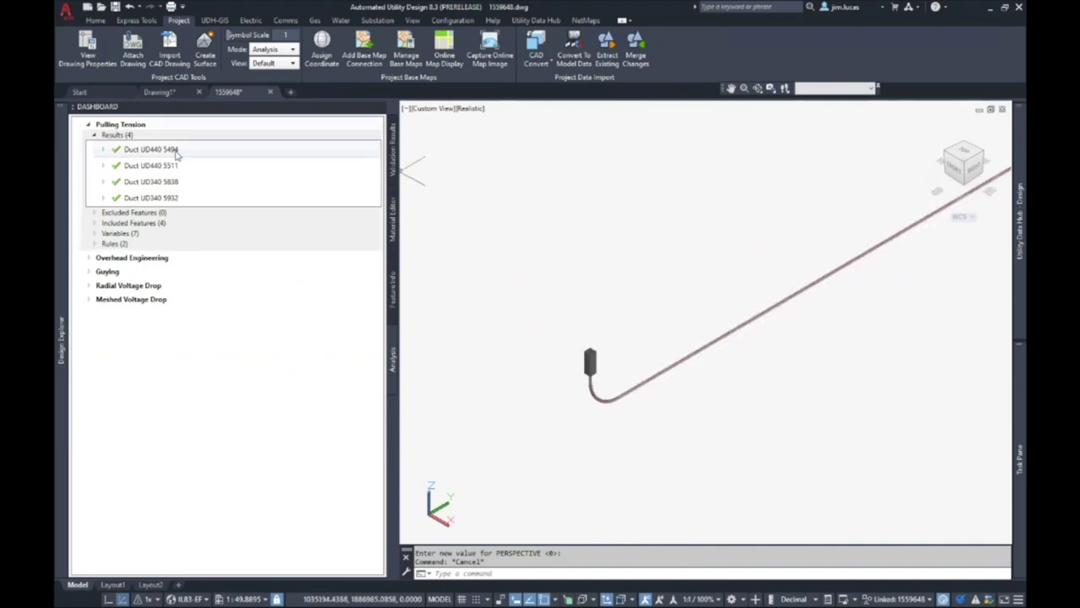
pyautogui.keyDown('shift'); pyautogui.moveTo(536, 299); pyautogui.dragTo(532, 372, button='middle'); pyautogui.keyUp('shift')
pyautogui.scroll(-5, 532, 371)
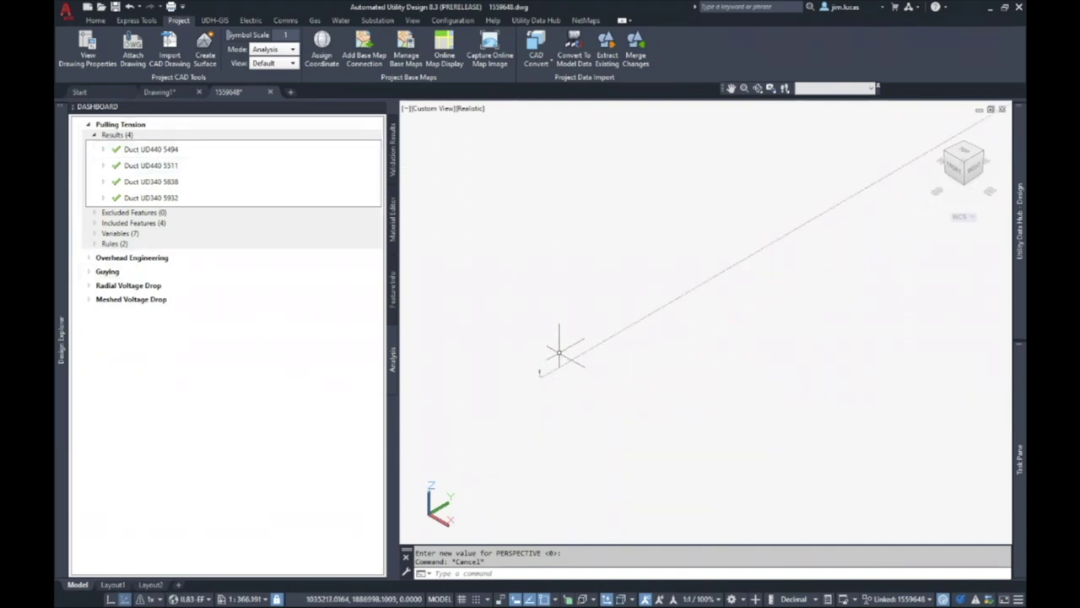
pyautogui.scroll(4, 773, 228)
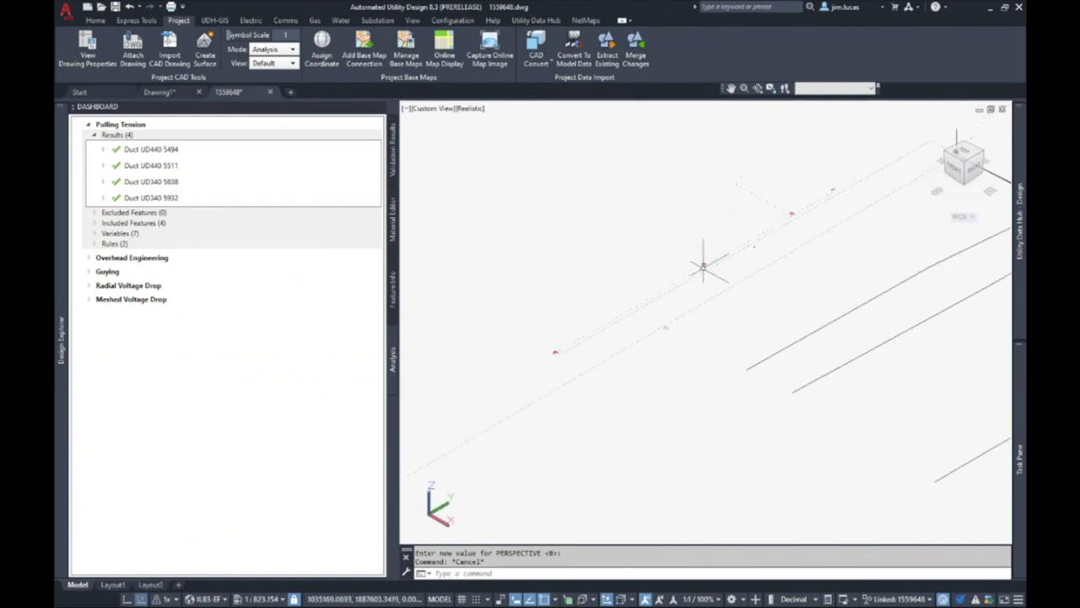
pyautogui.scroll(12, 539, 358)
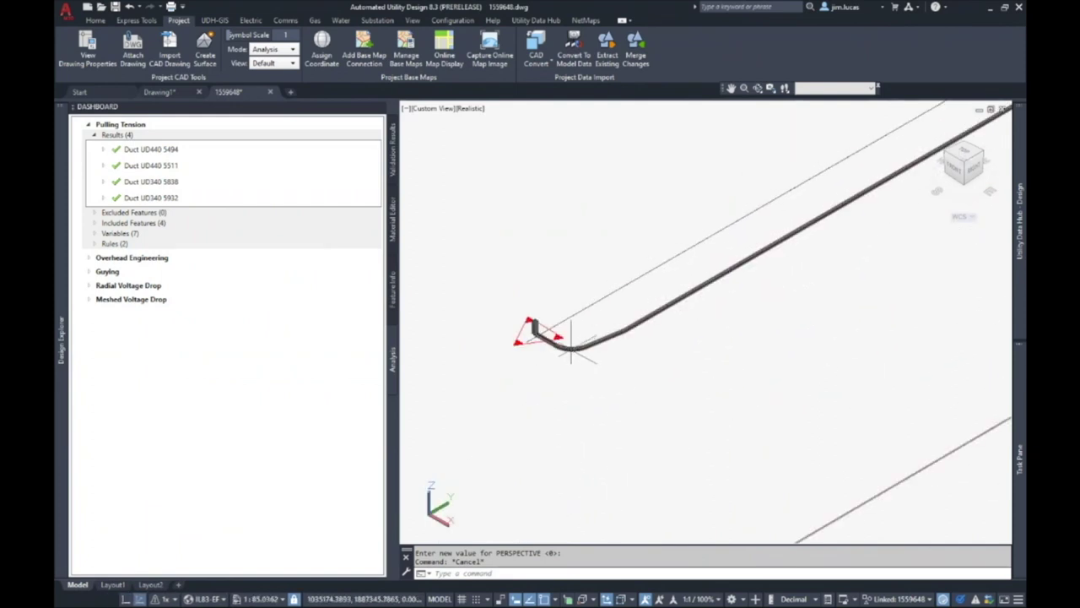
pyautogui.scroll(-5, 473, 337)
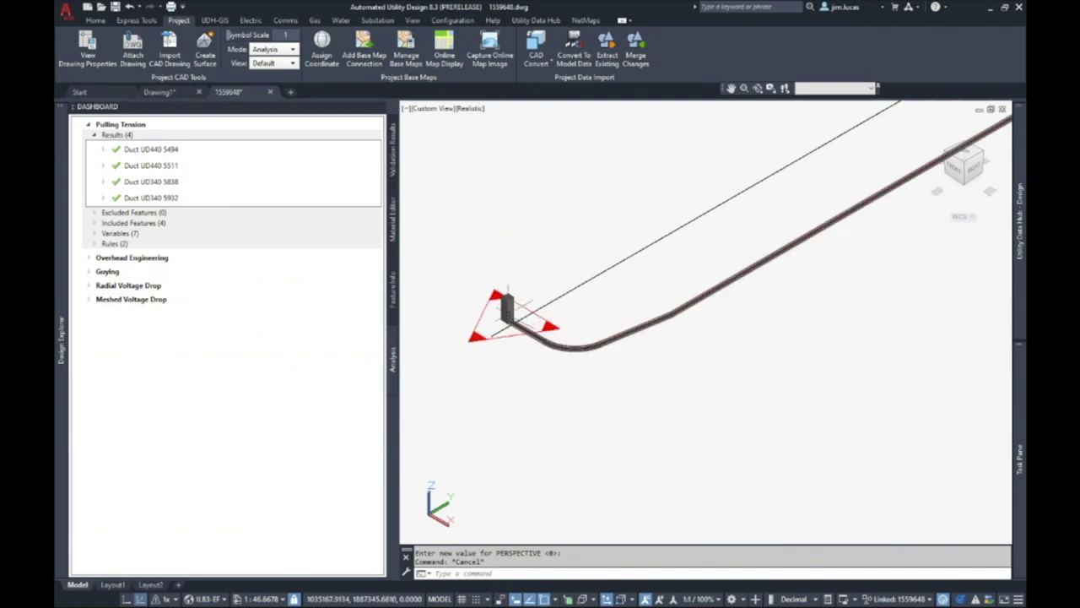
pyautogui.scroll(-14, 518, 338)
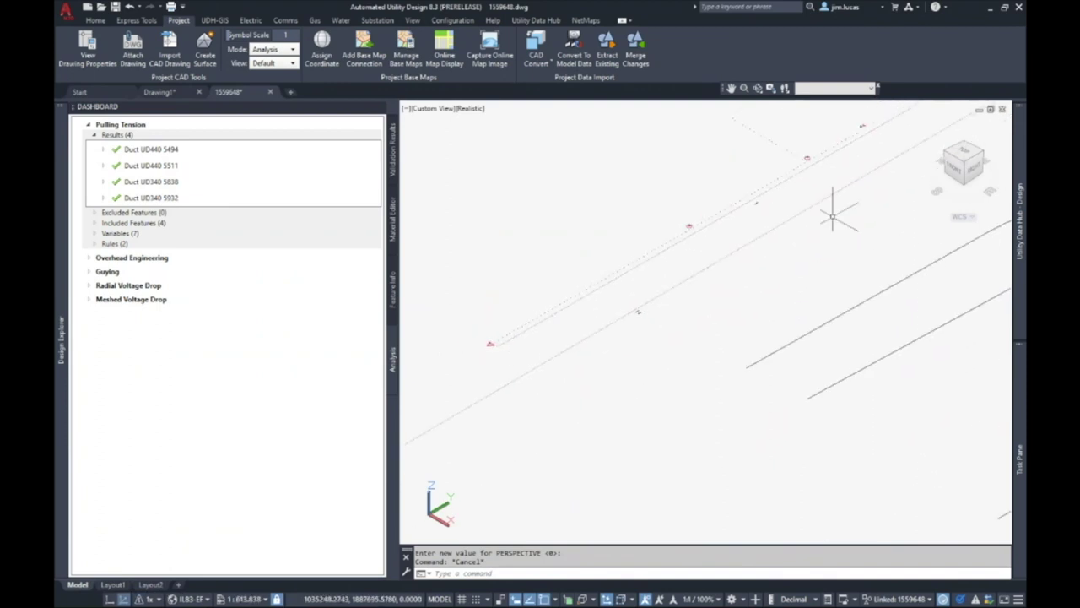
pyautogui.scroll(12, 818, 183)
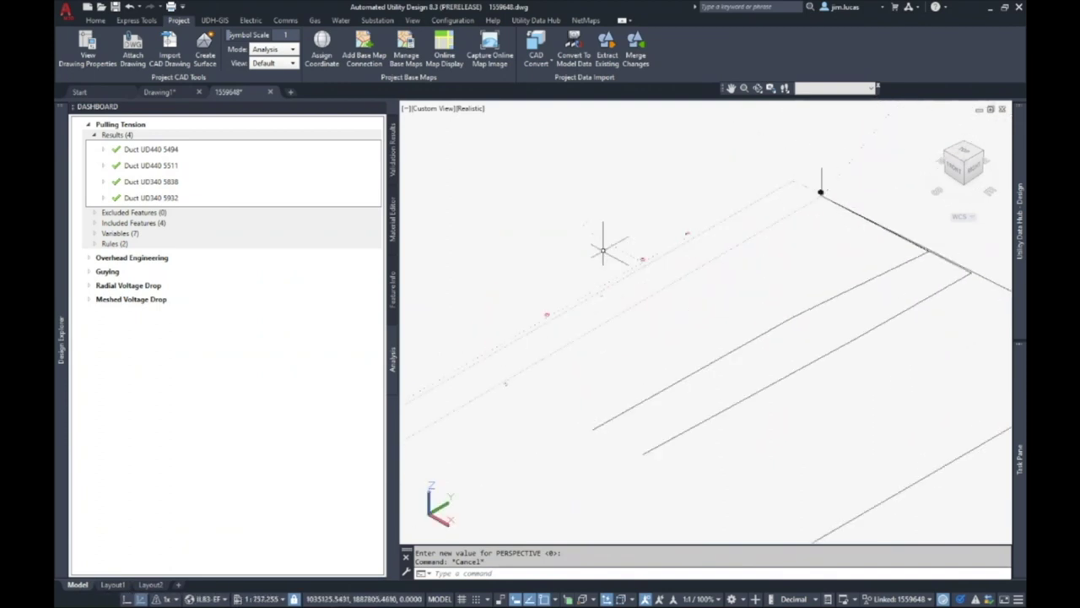
# Step: Return the drawing to a 2D top view and show the feature info of the duct bank with its contained ducts, coax and conductor
pyautogui.click(127, 599)
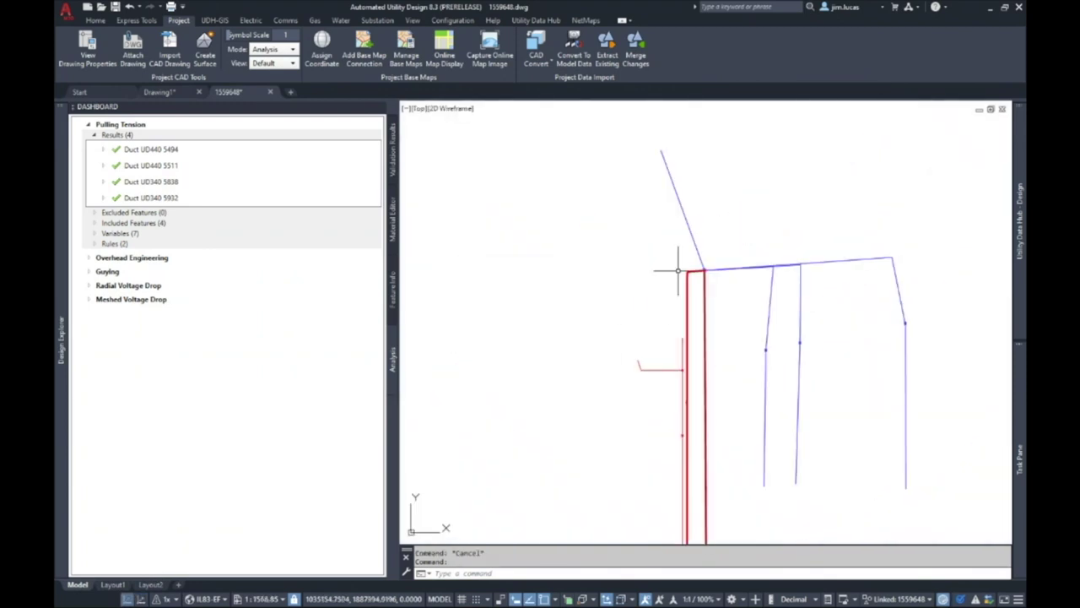
pyautogui.scroll(-2, 681, 217)
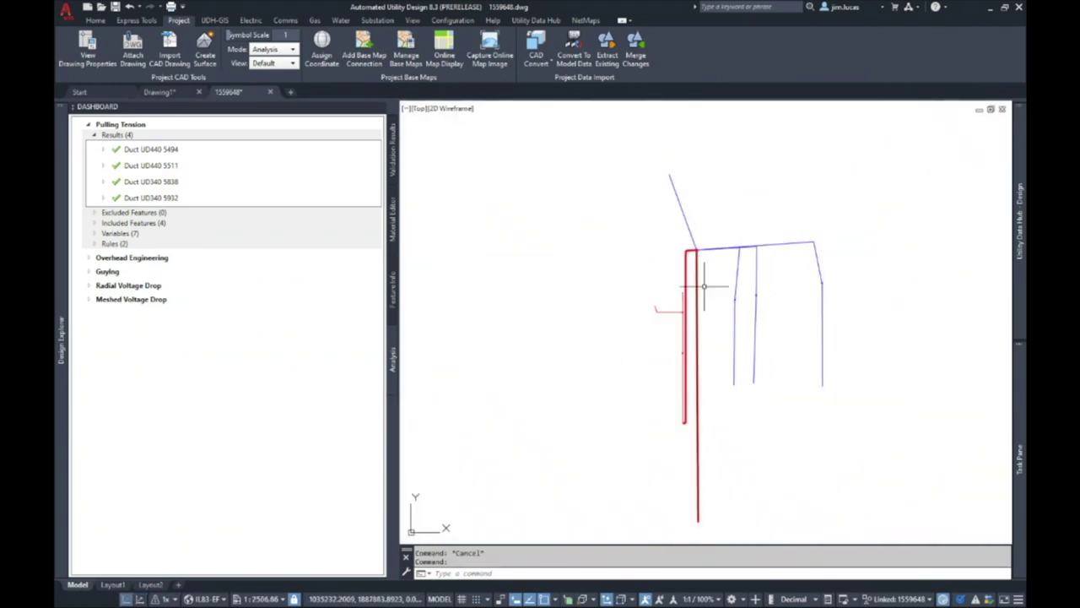
pyautogui.click(391, 301)
pyautogui.scroll(10, 692, 273)
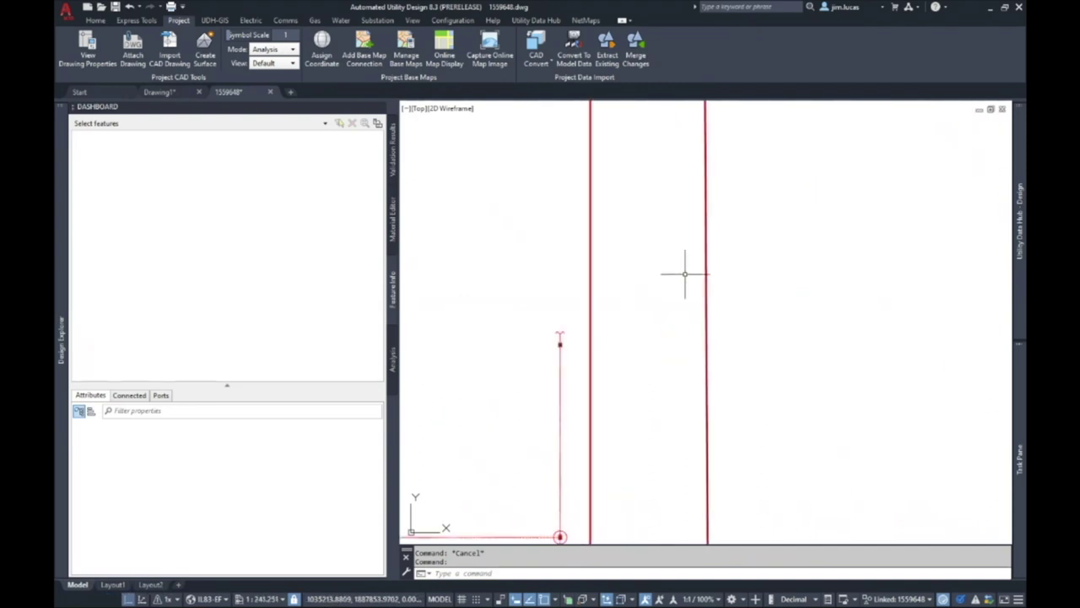
pyautogui.click(591, 234)
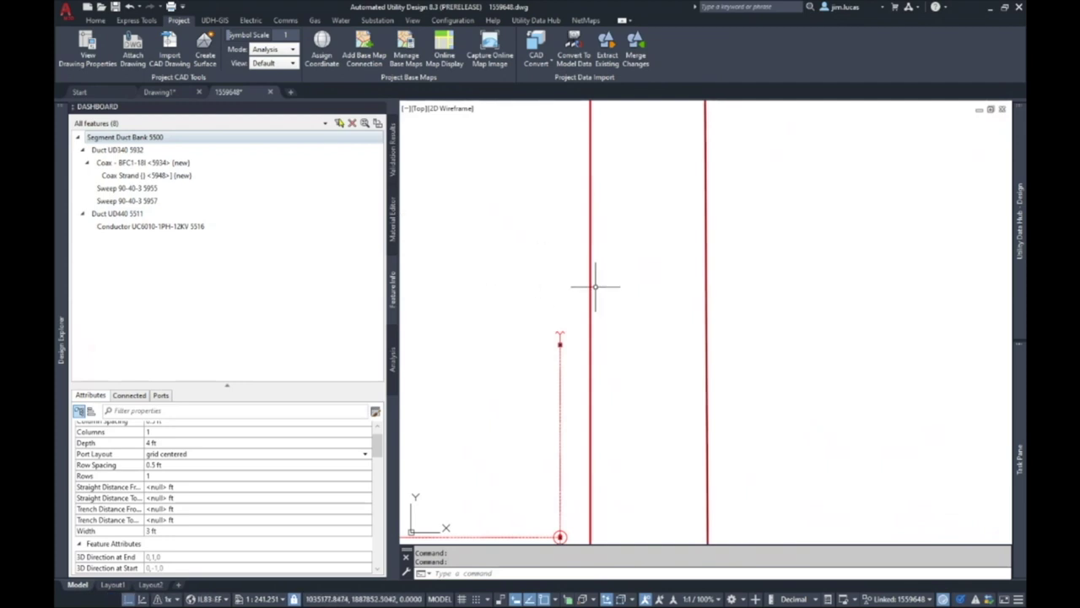
# Step: Add the dashed underground coax run to the selection and insert a detail for the duct bank beside the run's lower end
pyautogui.scroll(-3, 592, 298)
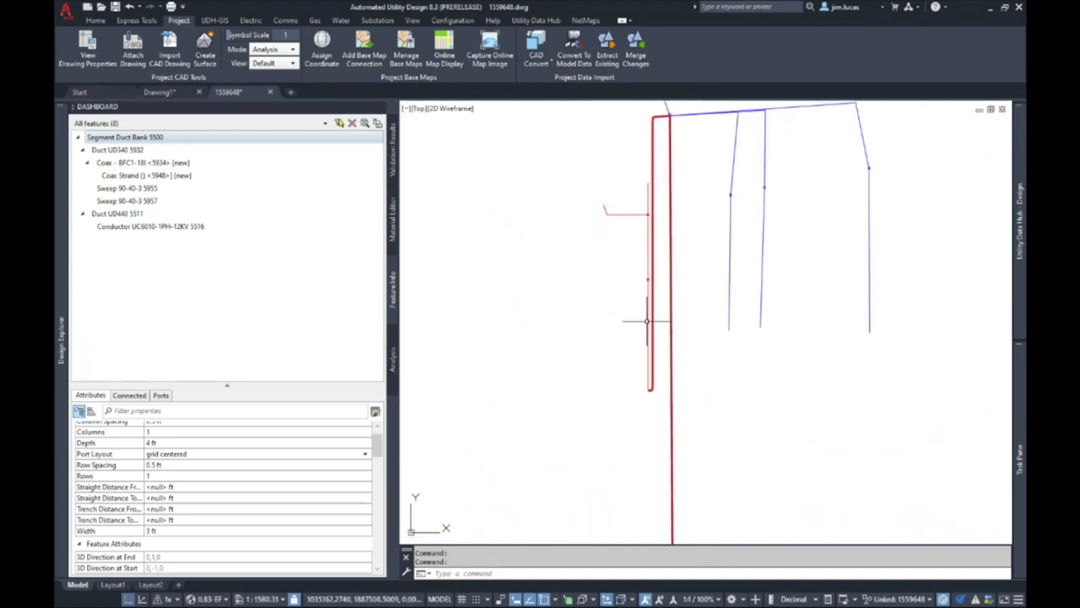
pyautogui.scroll(3, 654, 357)
pyautogui.scroll(3, 614, 343)
pyautogui.scroll(-1, 611, 379)
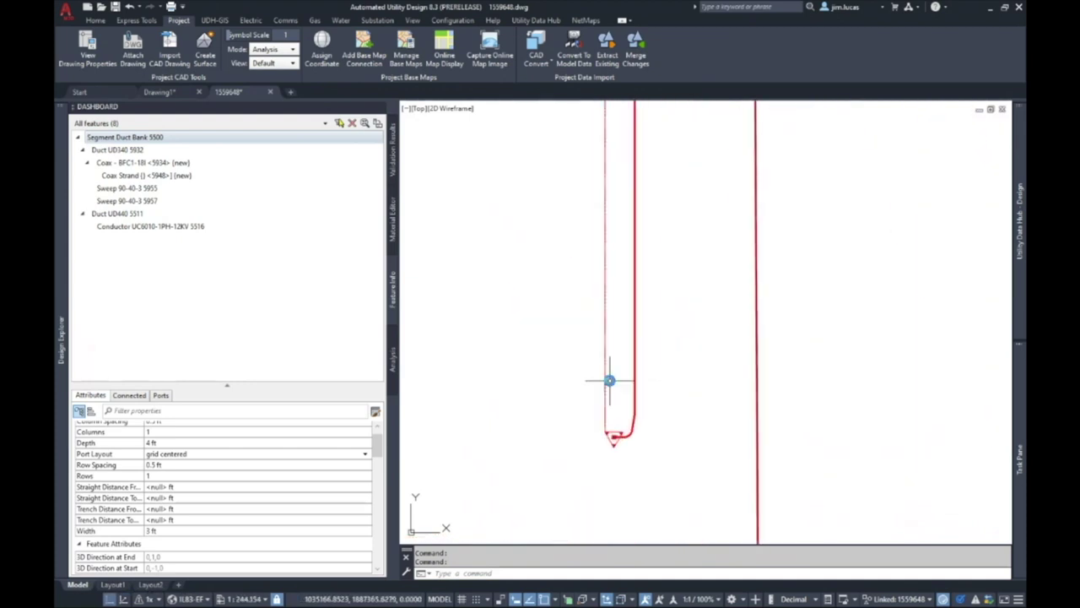
pyautogui.click(601, 253)
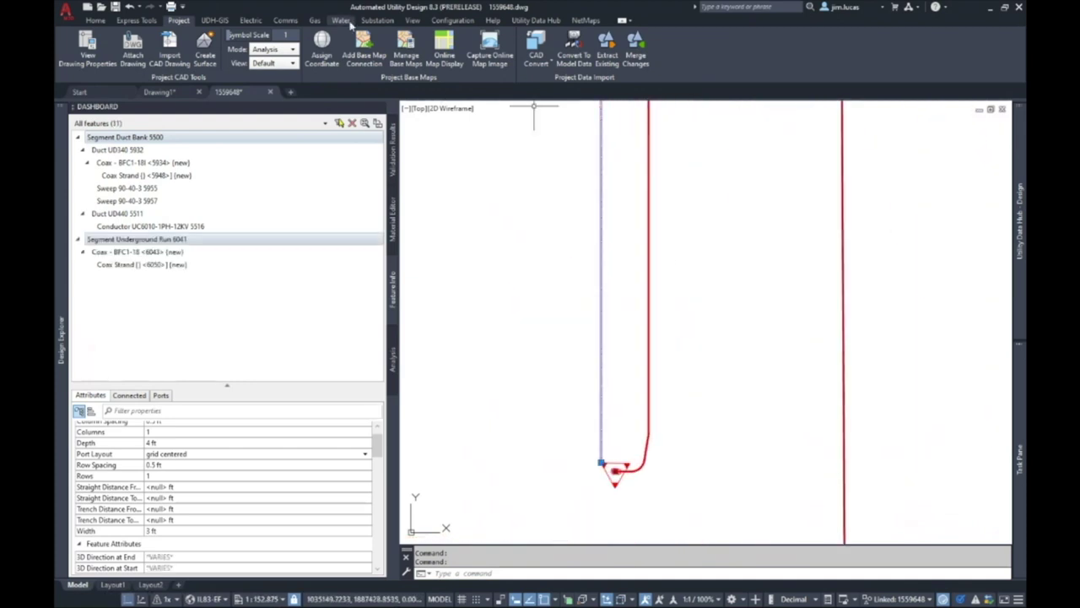
pyautogui.click(286, 23)
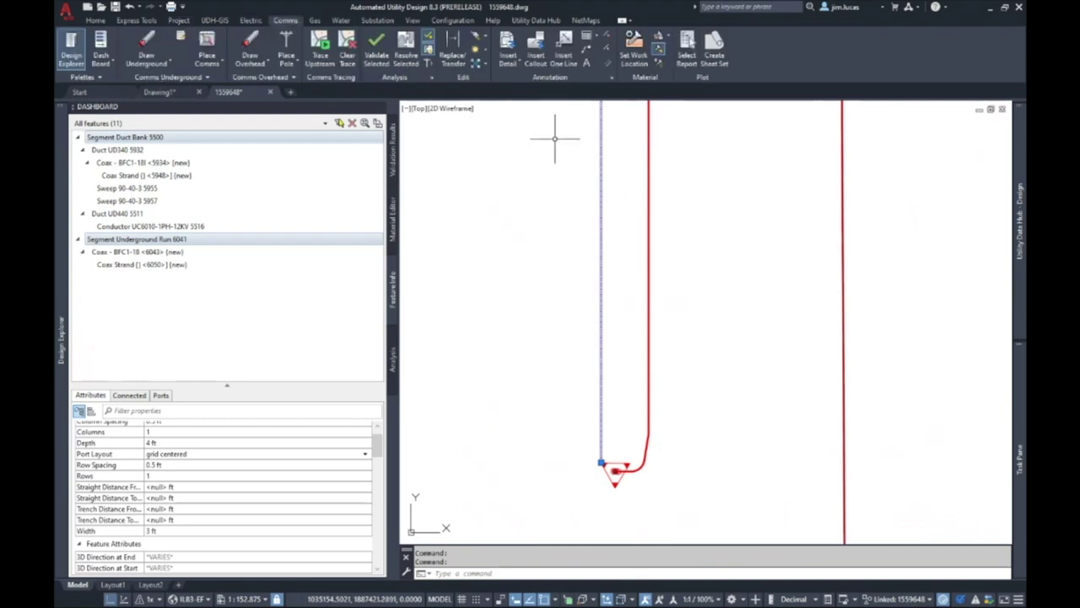
pyautogui.click(509, 69)
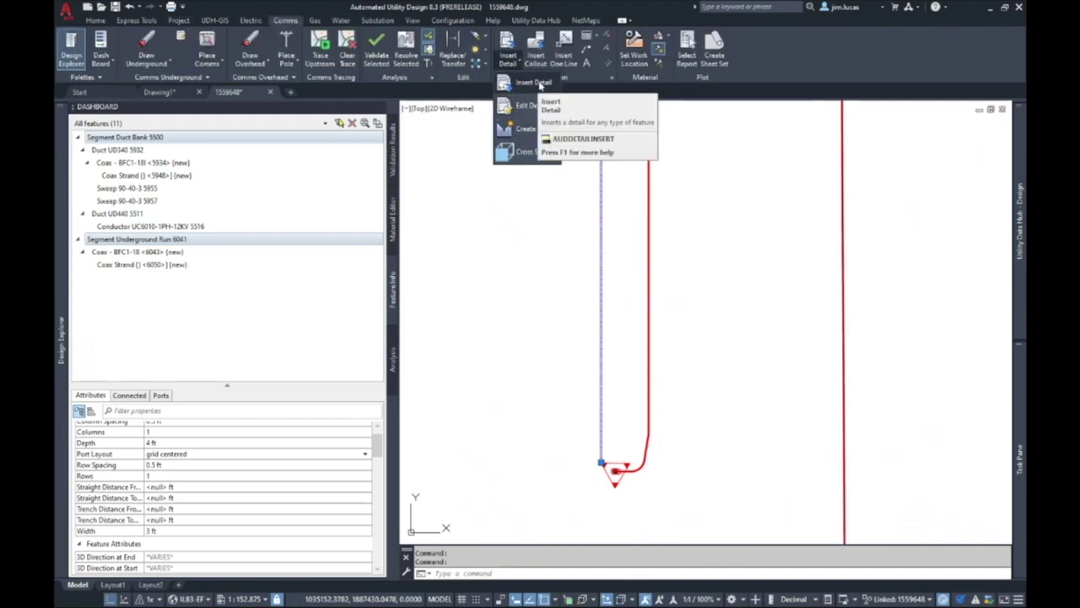
pyautogui.click(534, 83)
pyautogui.click(664, 295)
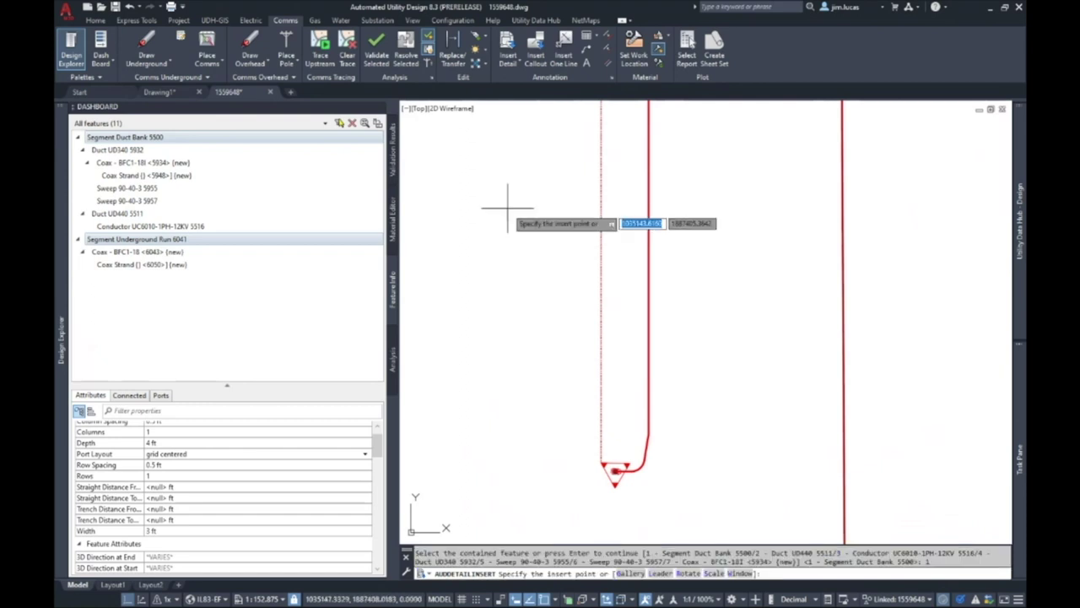
pyautogui.click(590, 368)
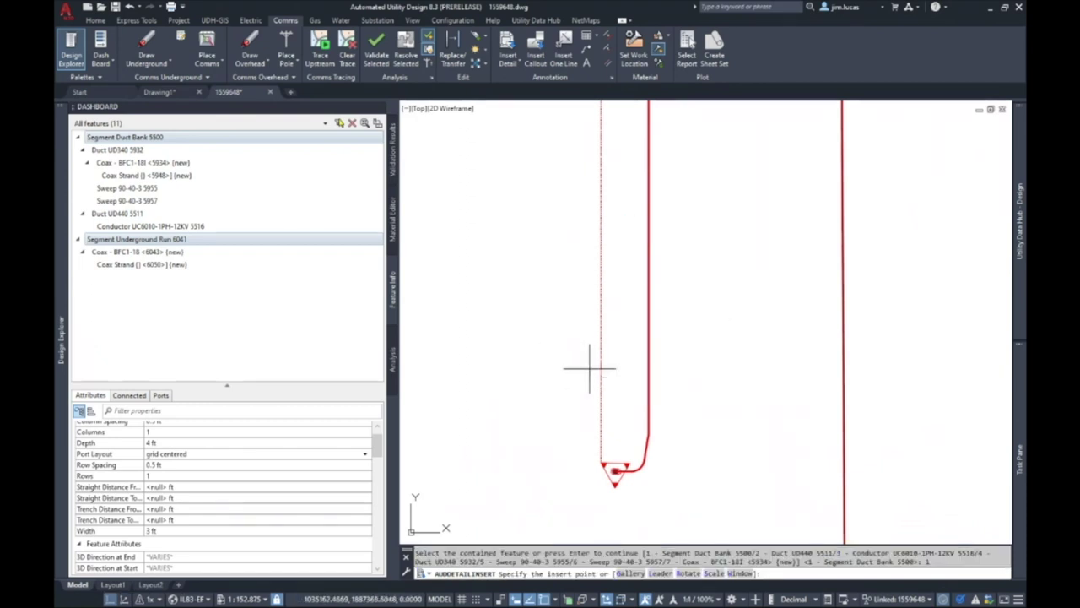
pyautogui.scroll(6, 595, 475)
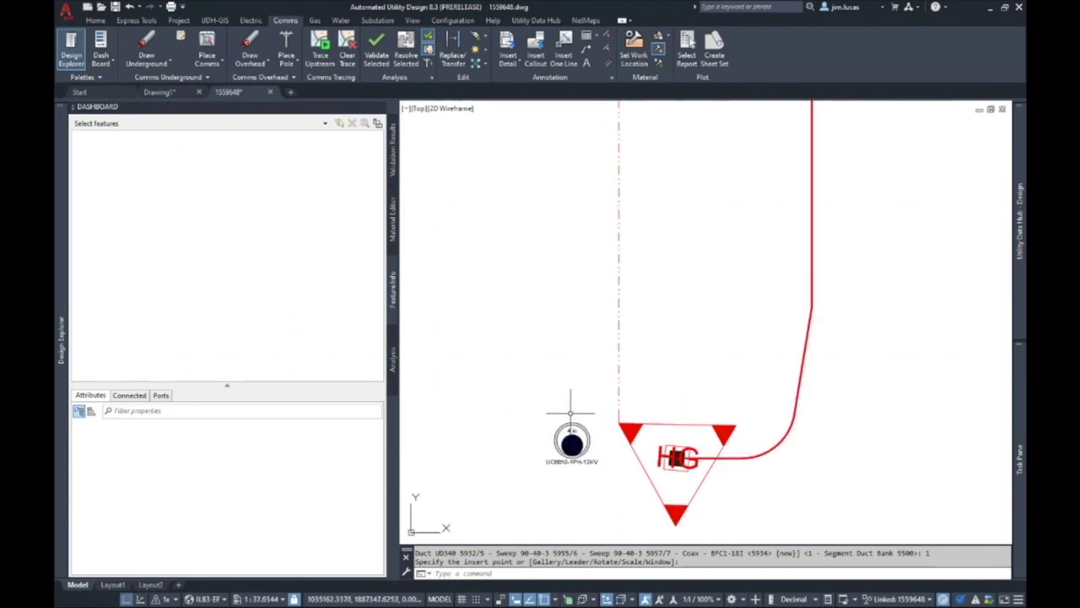
# Step: Erase the inserted duct detail and its separate trench line
pyautogui.scroll(-2, 573, 380)
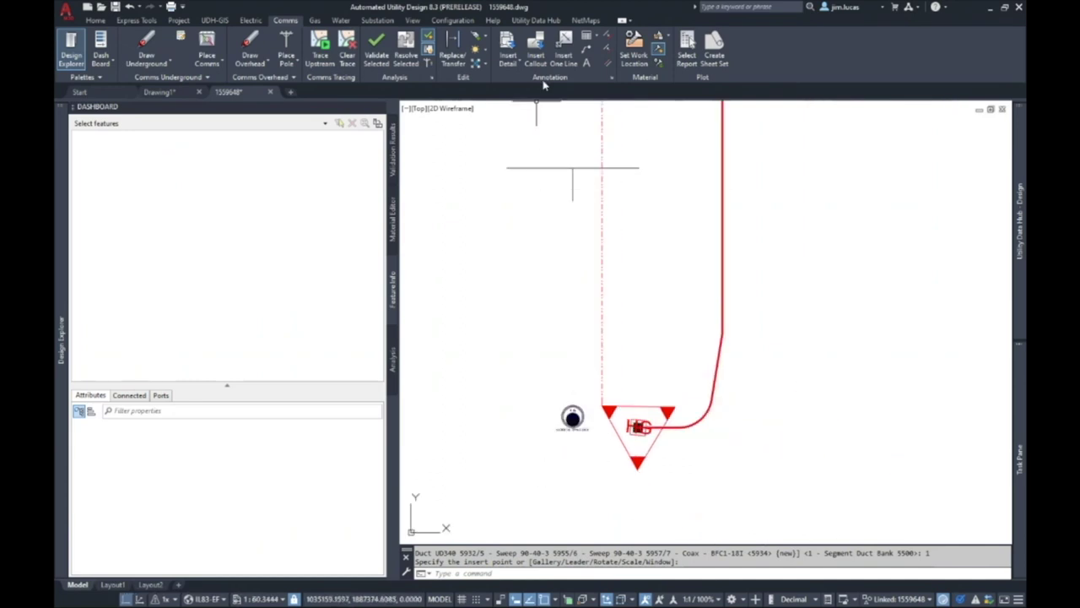
pyautogui.click(511, 56)
pyautogui.press('Escape')
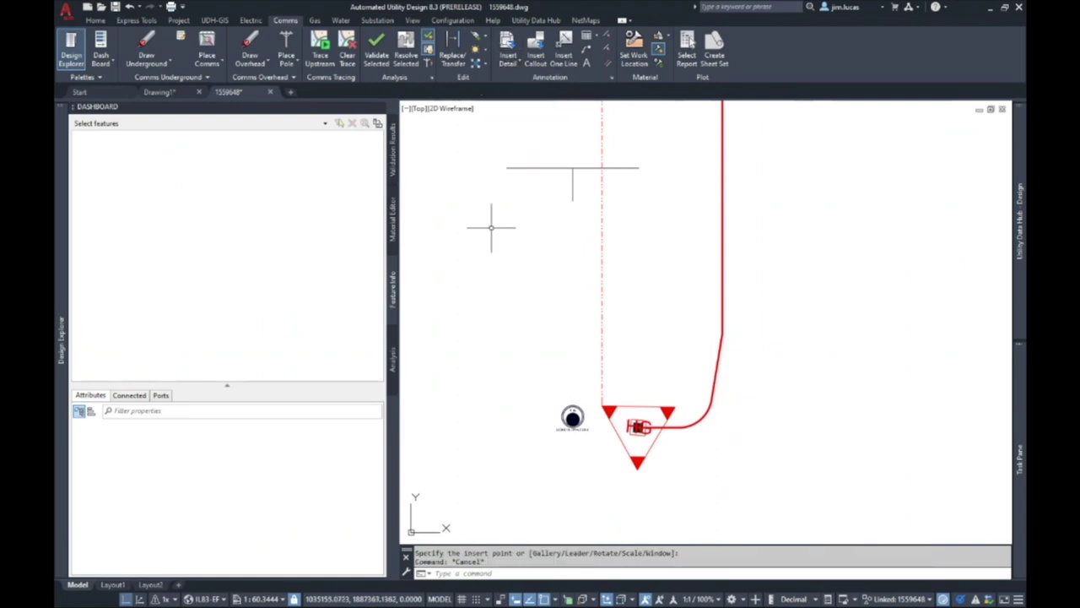
pyautogui.click(579, 460)
pyautogui.click(518, 157)
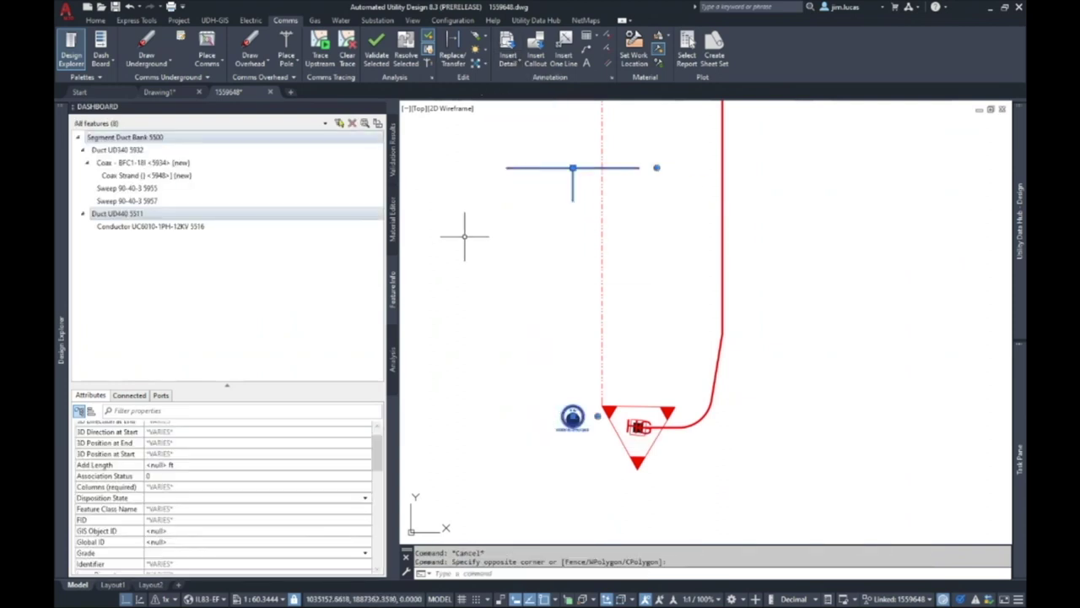
pyautogui.press('Delete')
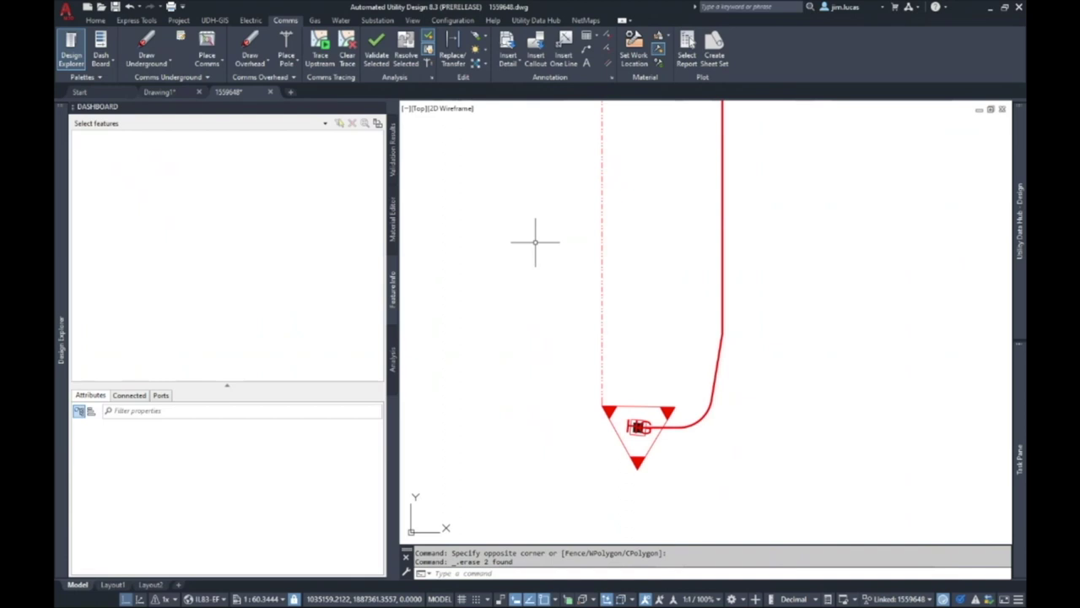
# Step: Insert a conduit bank section detail for Segment Underground Run 6041 beside the dashed run
pyautogui.click(510, 60)
pyautogui.click(518, 82)
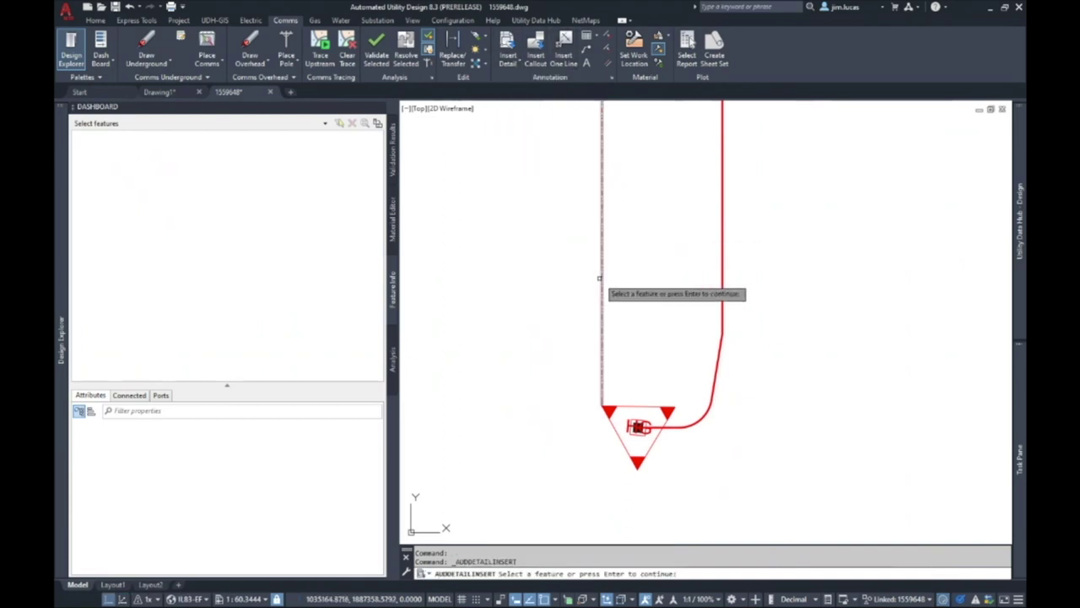
pyautogui.click(603, 276)
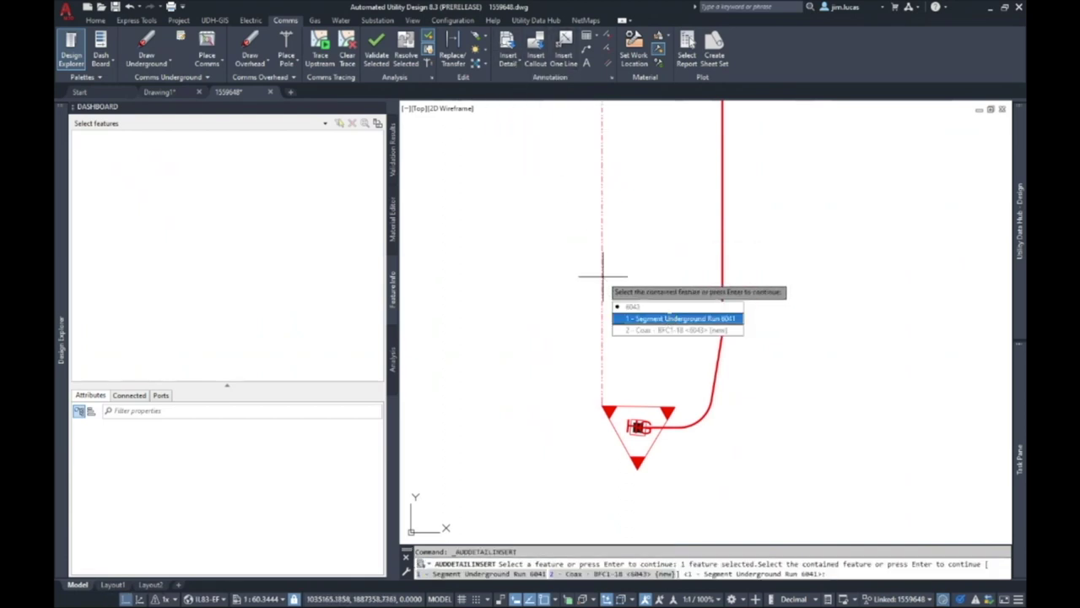
pyautogui.press('Return')
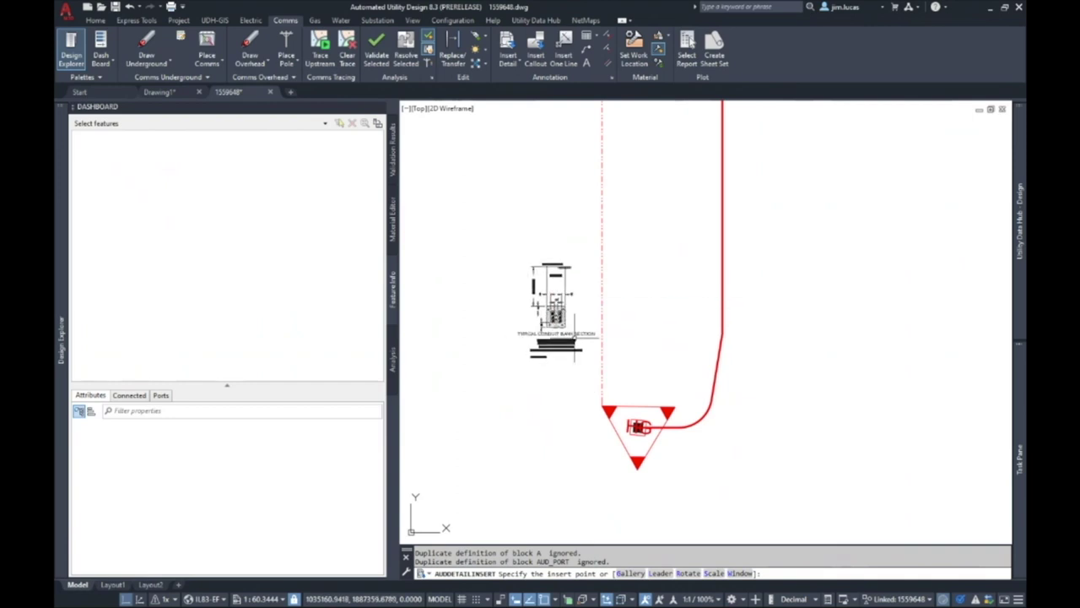
pyautogui.scroll(-2, 523, 308)
pyautogui.click(596, 338)
pyautogui.scroll(4, 527, 311)
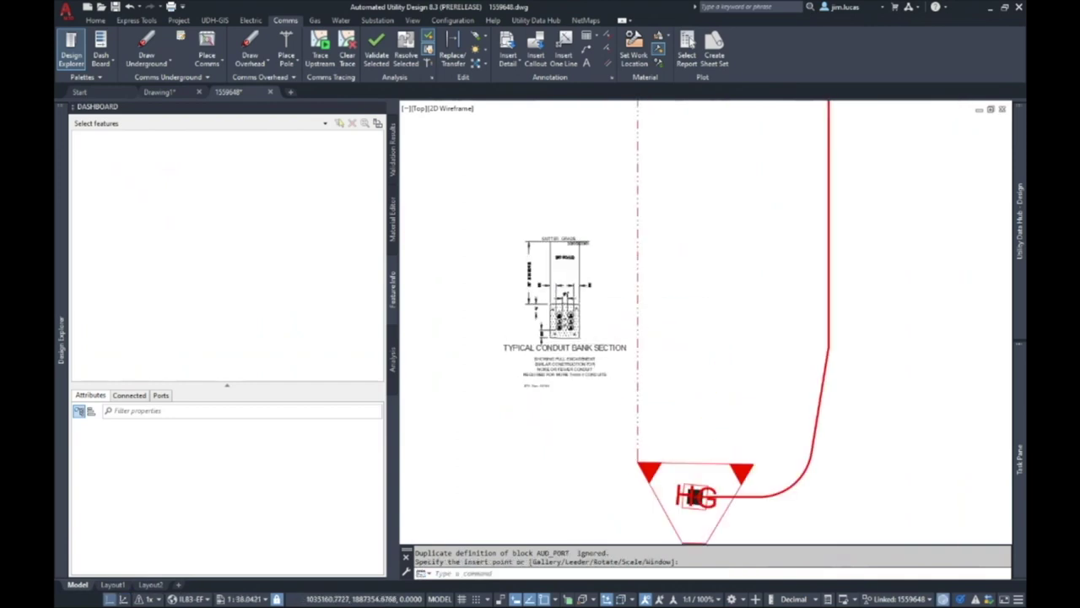
# Step: Move the BFC1-18 coax symbol in the conduit bank section from the upper-left conduit to the upper-right conduit
pyautogui.scroll(3, 565, 326)
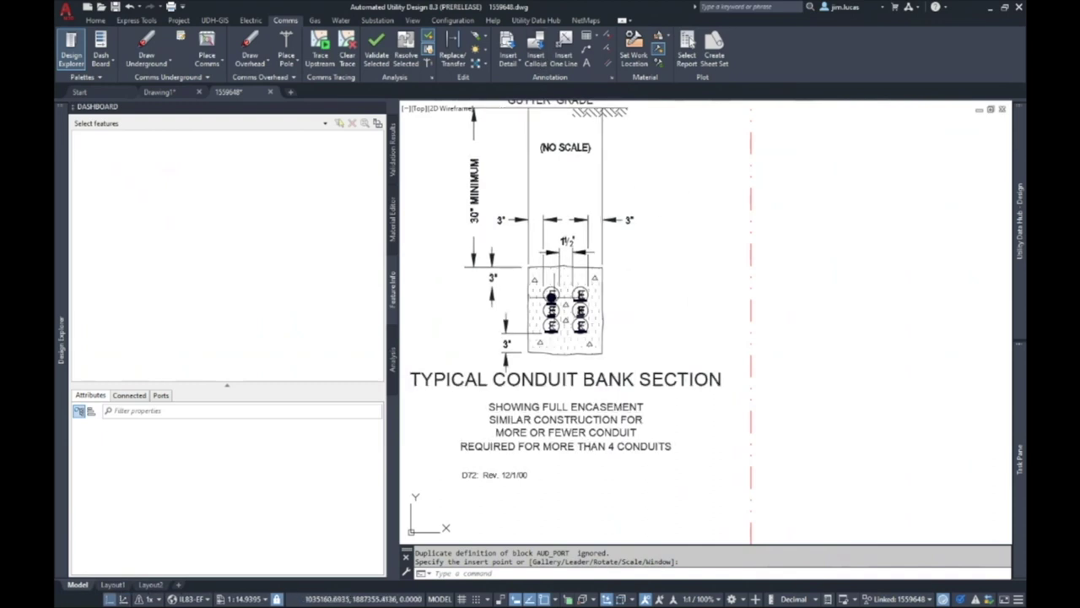
pyautogui.scroll(3, 553, 306)
pyautogui.click(548, 287)
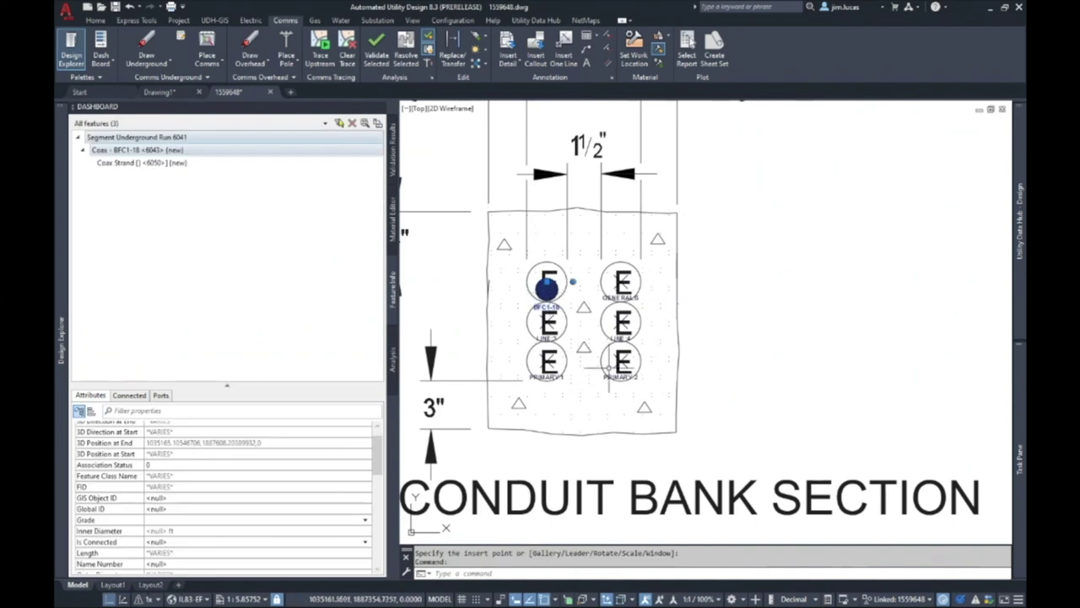
pyautogui.scroll(-4, 585, 298)
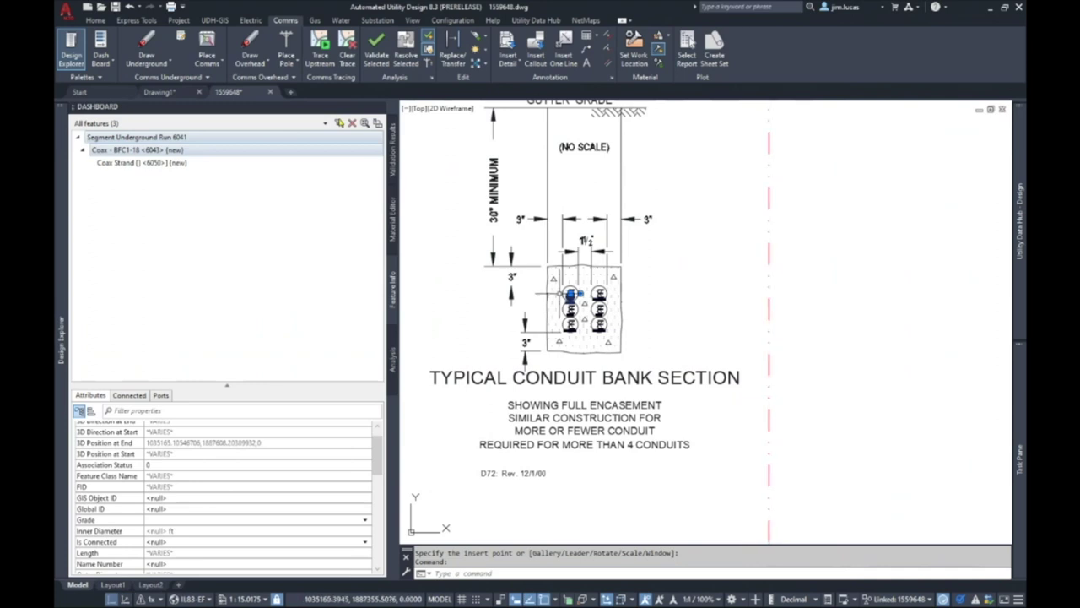
pyautogui.click(570, 293)
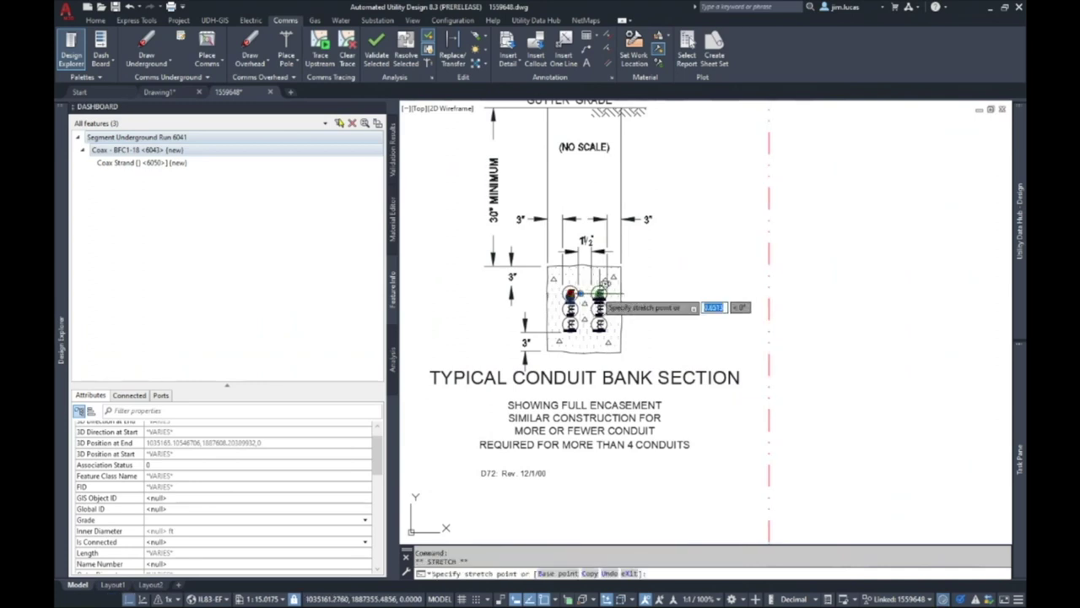
pyautogui.click(599, 293)
pyautogui.scroll(2, 599, 292)
pyautogui.scroll(4, 598, 292)
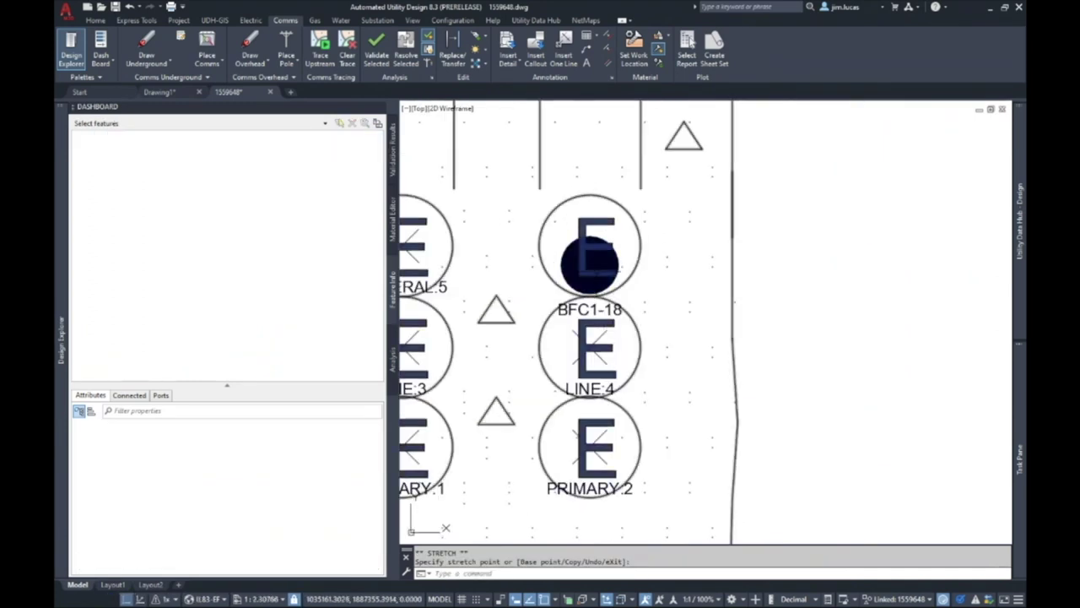
# Step: Review the feature info of the relocated coax in the conduit bank section and clear the selection
pyautogui.click(638, 268)
pyautogui.scroll(-5, 638, 268)
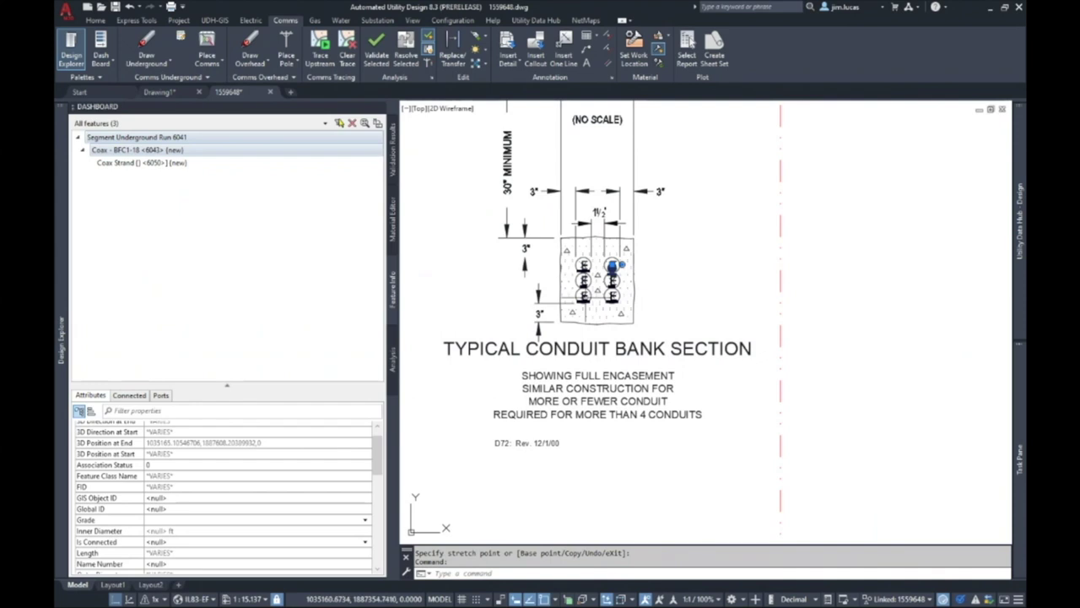
pyautogui.scroll(-2, 565, 232)
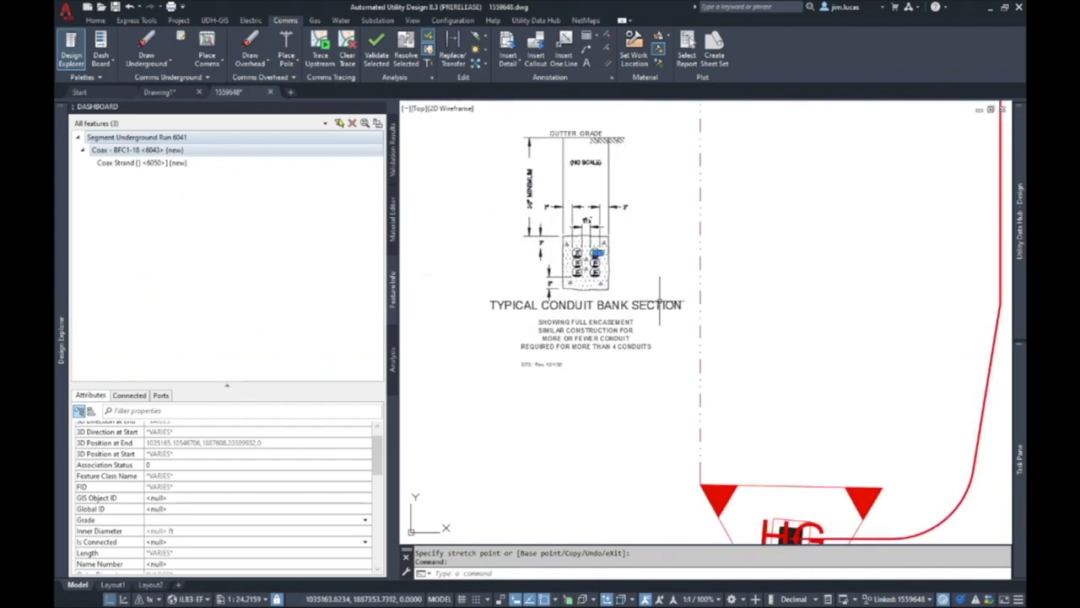
pyautogui.press('Escape')
pyautogui.press('Escape')
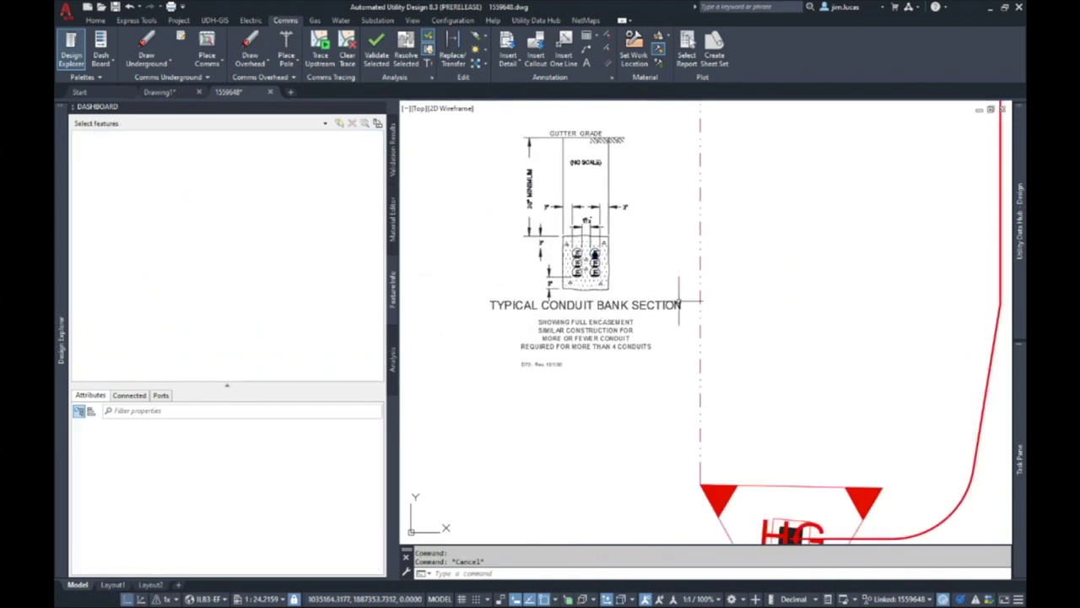
# Step: Insert an STR-CALL callout for the BFC1-18 coax contained in Segment Underground Run 6041, placed beside the dashed run opposite the conduit section
pyautogui.click(700, 283)
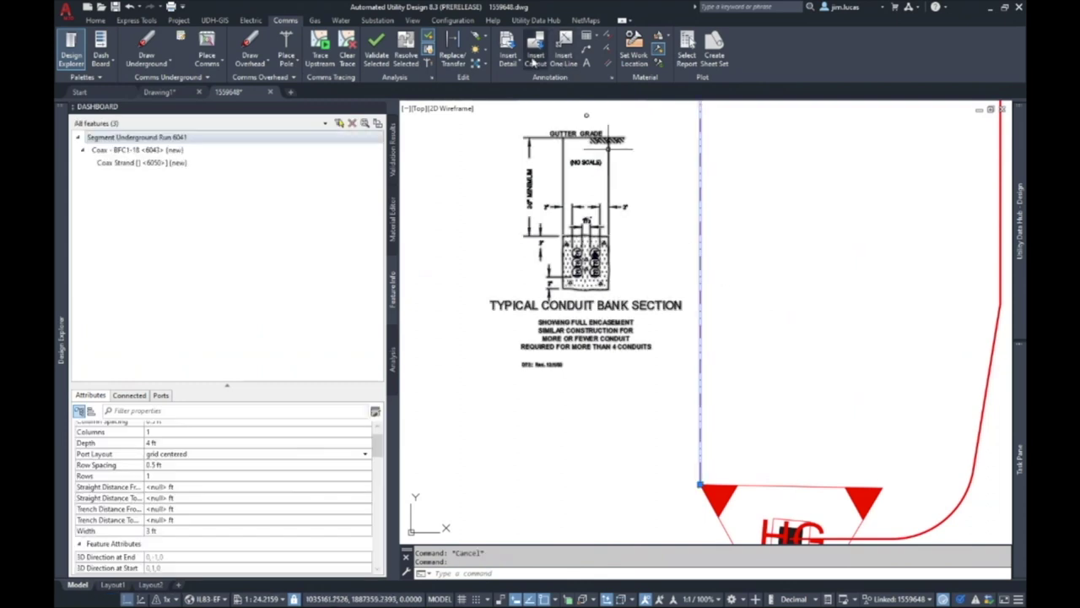
pyautogui.click(535, 52)
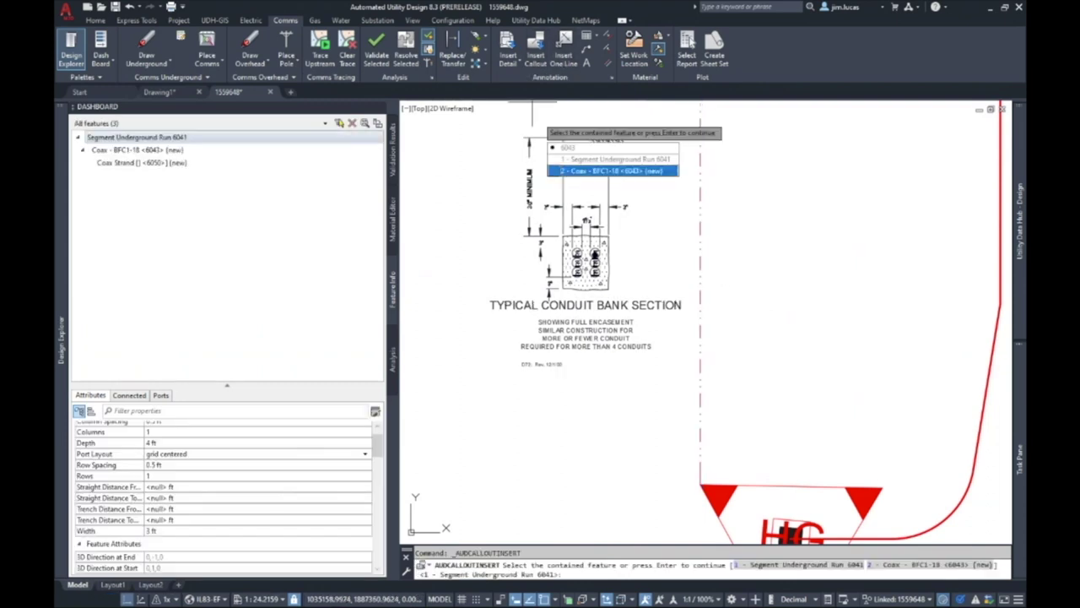
pyautogui.click(601, 171)
pyautogui.click(168, 115)
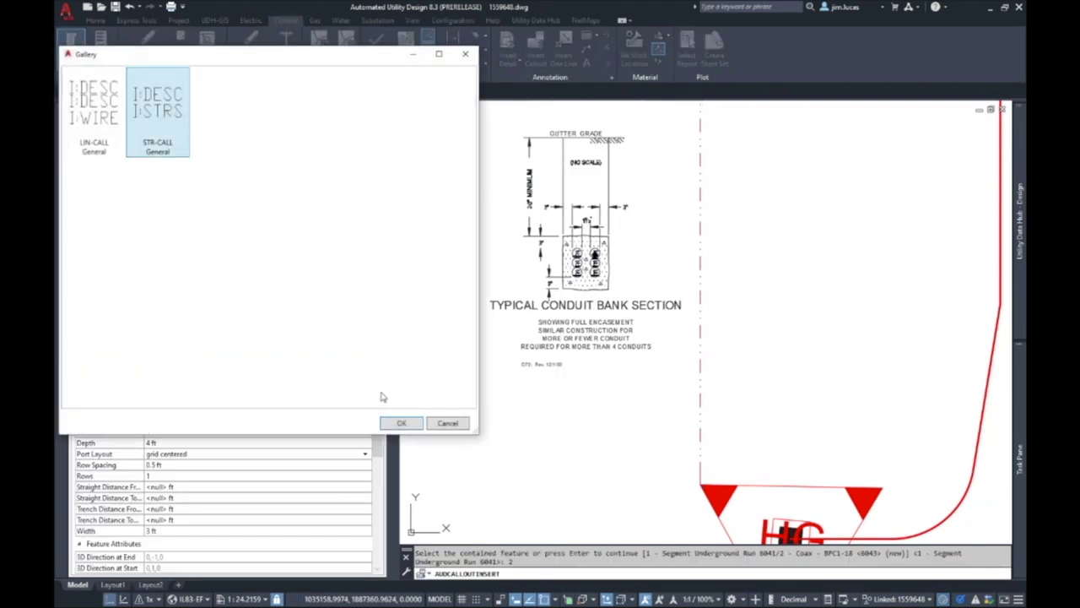
pyautogui.click(402, 423)
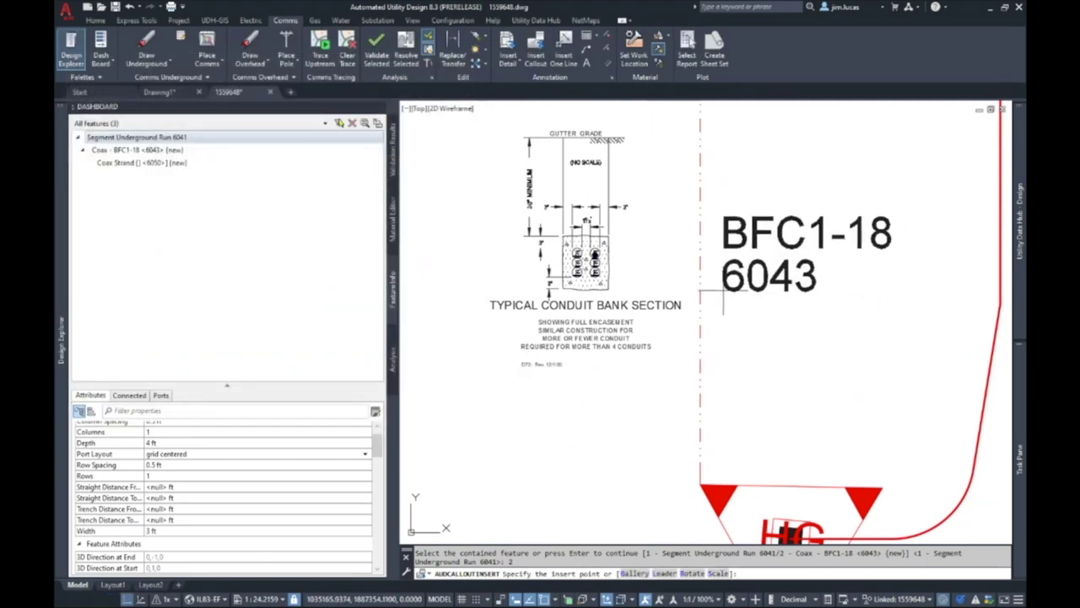
pyautogui.press('Escape')
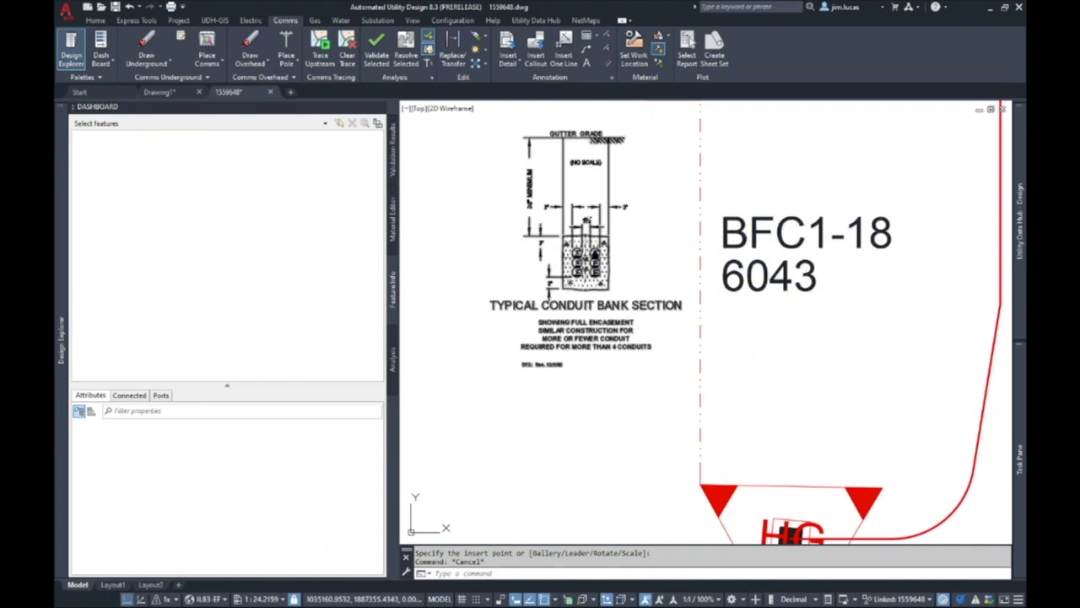
# Step: End the object isolation to bring the hidden objects back into the drawing
pyautogui.scroll(-8, 629, 331)
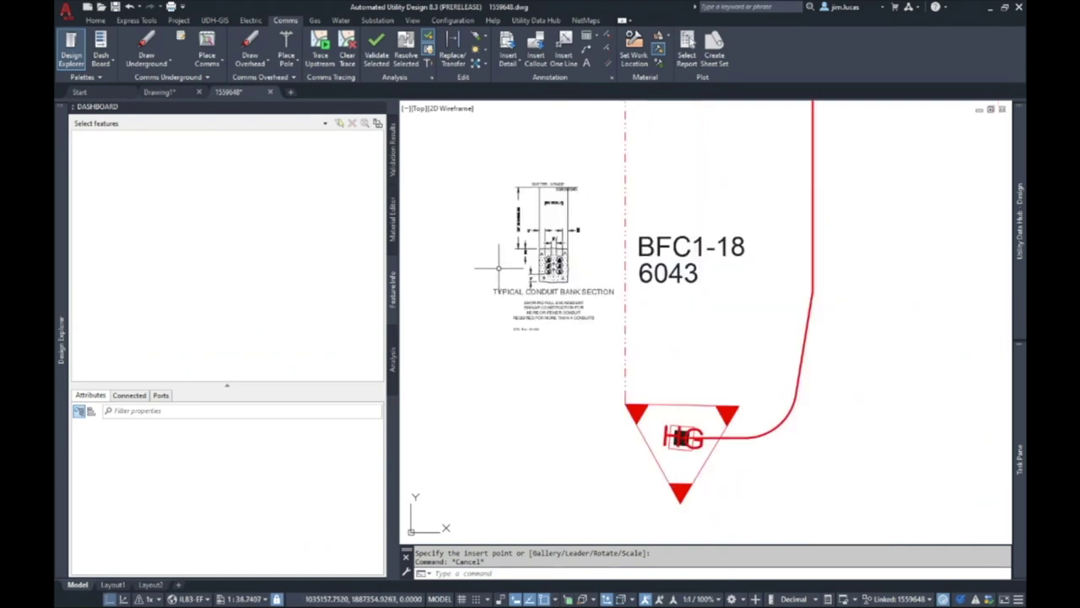
pyautogui.scroll(-10, 629, 331)
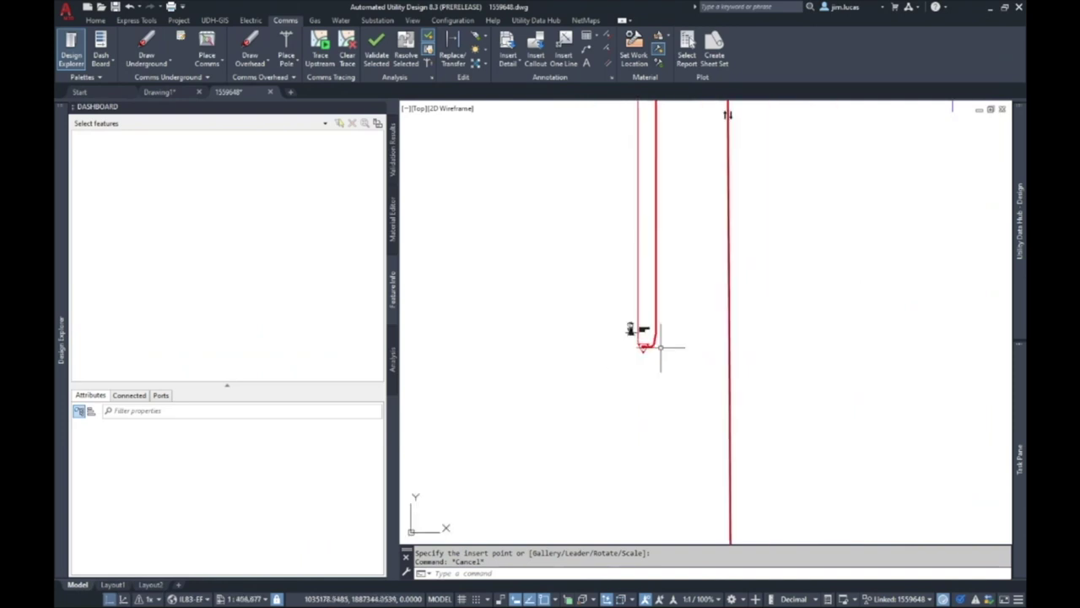
pyautogui.scroll(4, 648, 196)
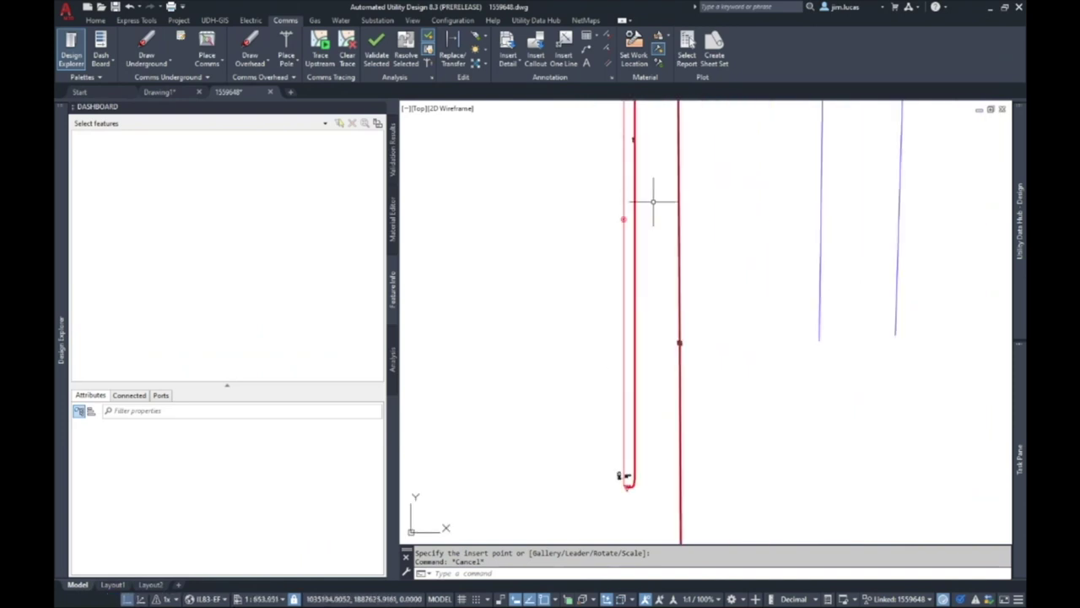
pyautogui.rightClick(716, 267)
pyautogui.moveTo(765, 320)
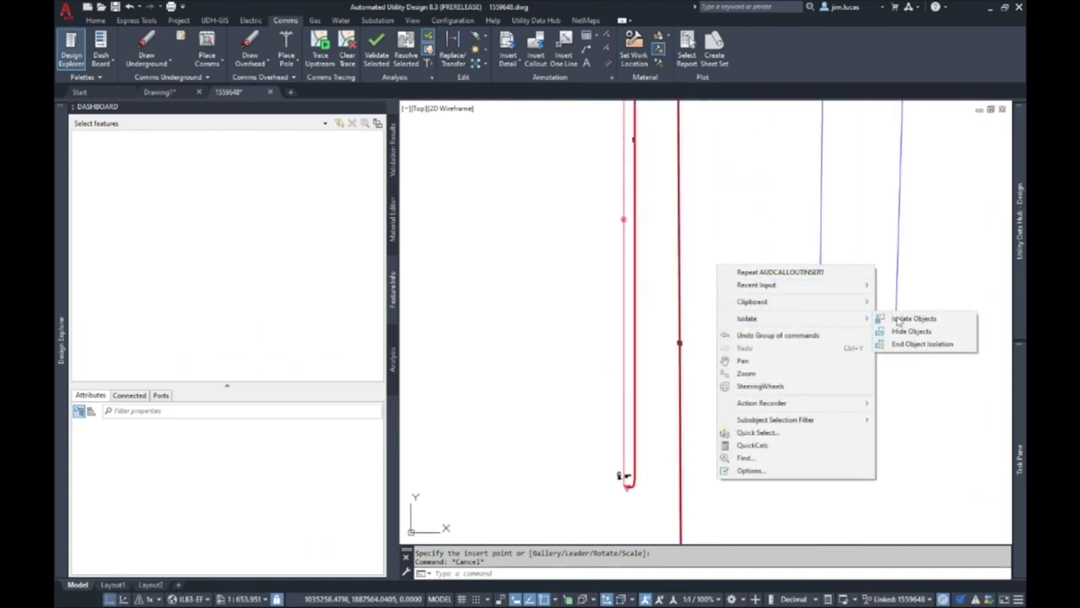
pyautogui.click(922, 344)
pyautogui.scroll(10, 627, 470)
pyautogui.click(557, 462)
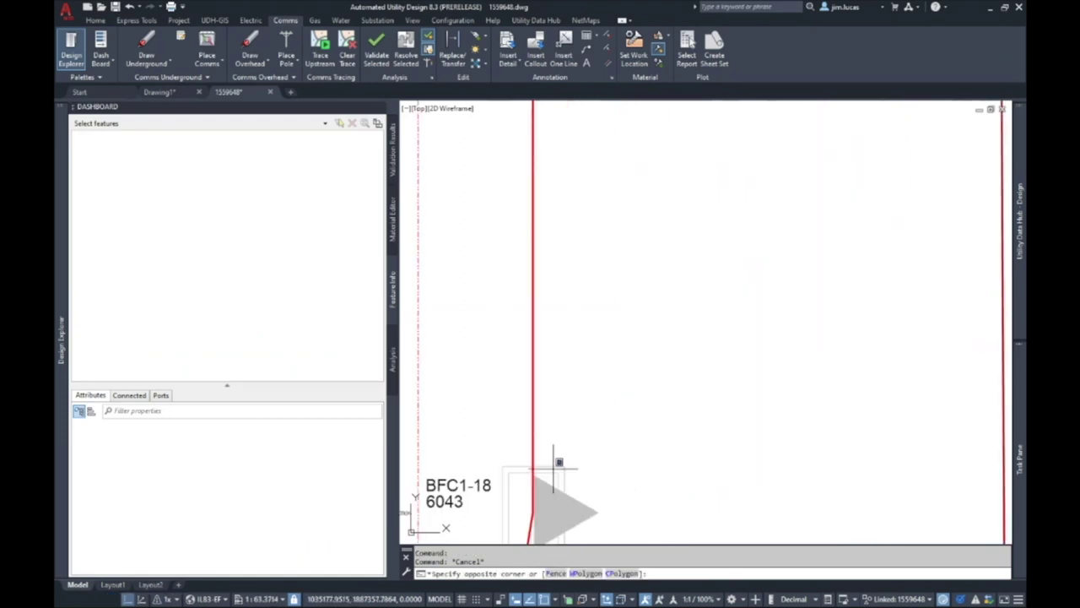
pyautogui.click(589, 442)
pyautogui.scroll(-6, 603, 413)
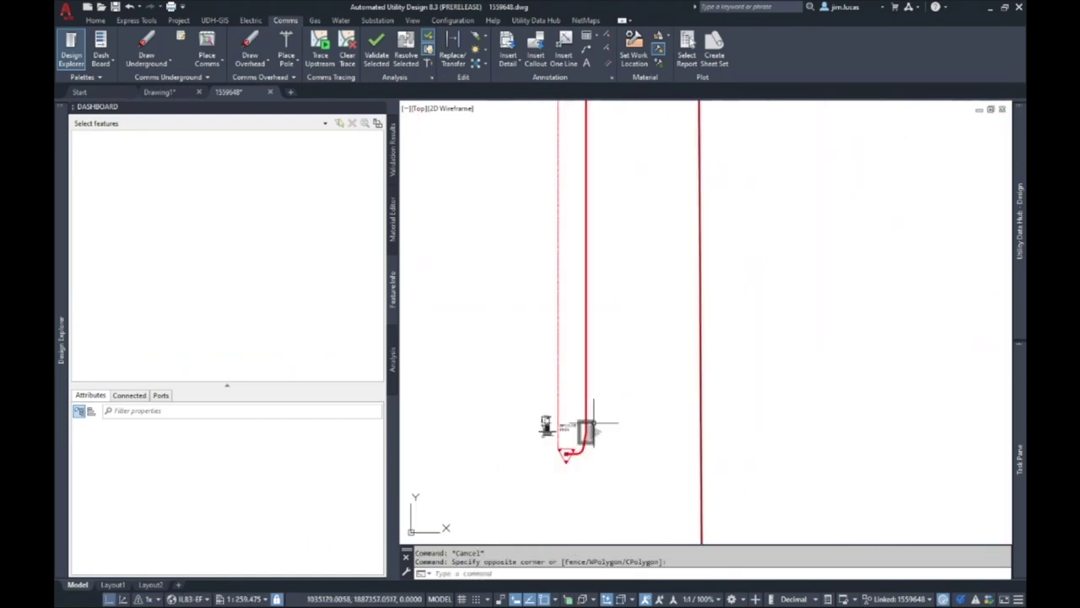
pyautogui.click(608, 427)
# Step: Assign the coax run's pedestals and underground segments to Work Location 1 without a leader, placing its label beside the run's lower end
pyautogui.scroll(-7, 608, 448)
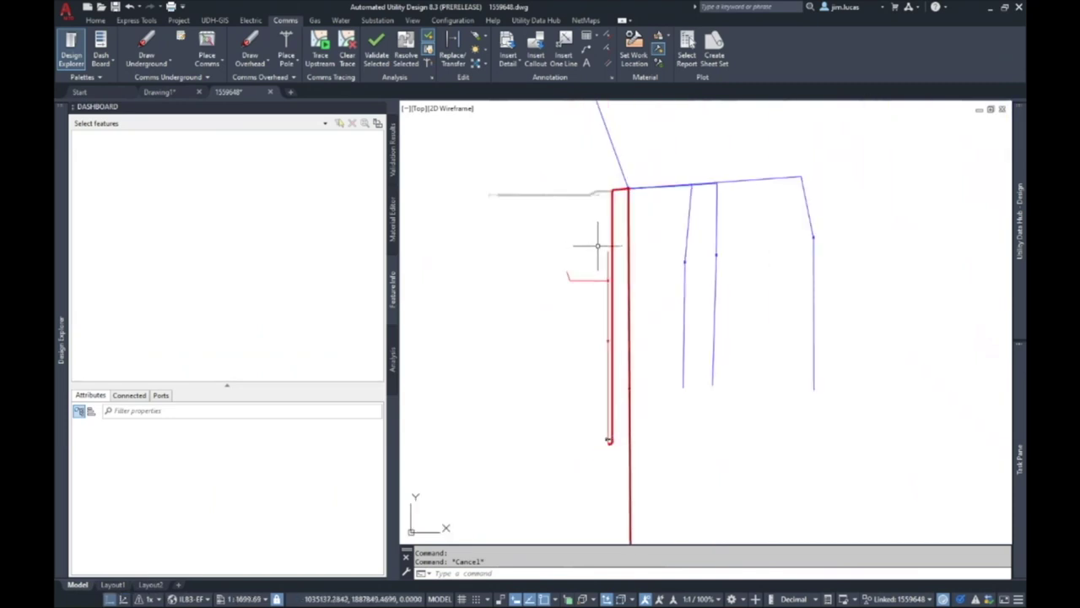
pyautogui.click(599, 247)
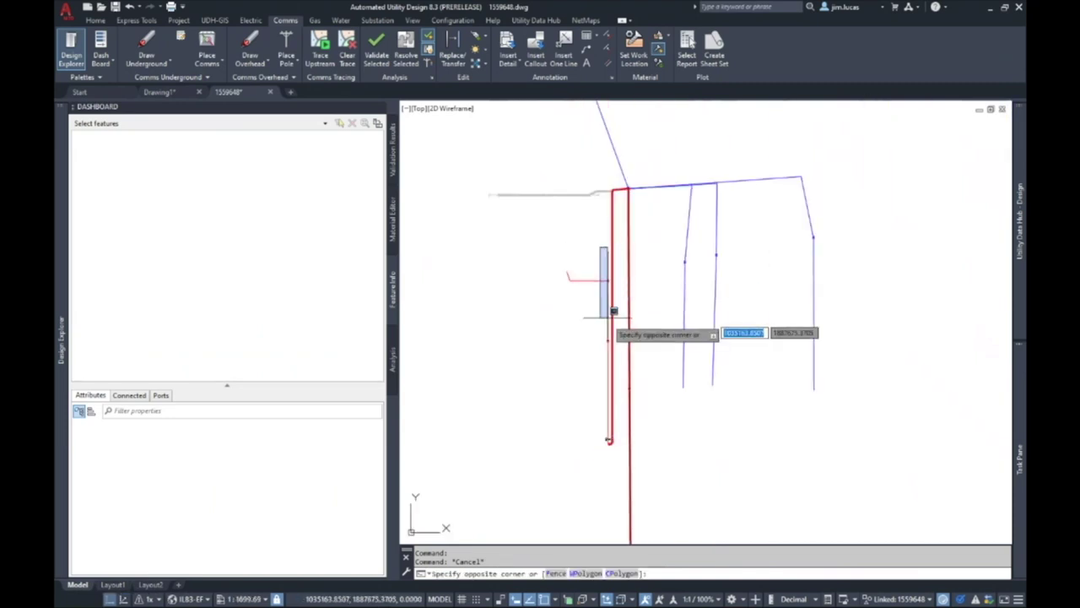
pyautogui.click(616, 444)
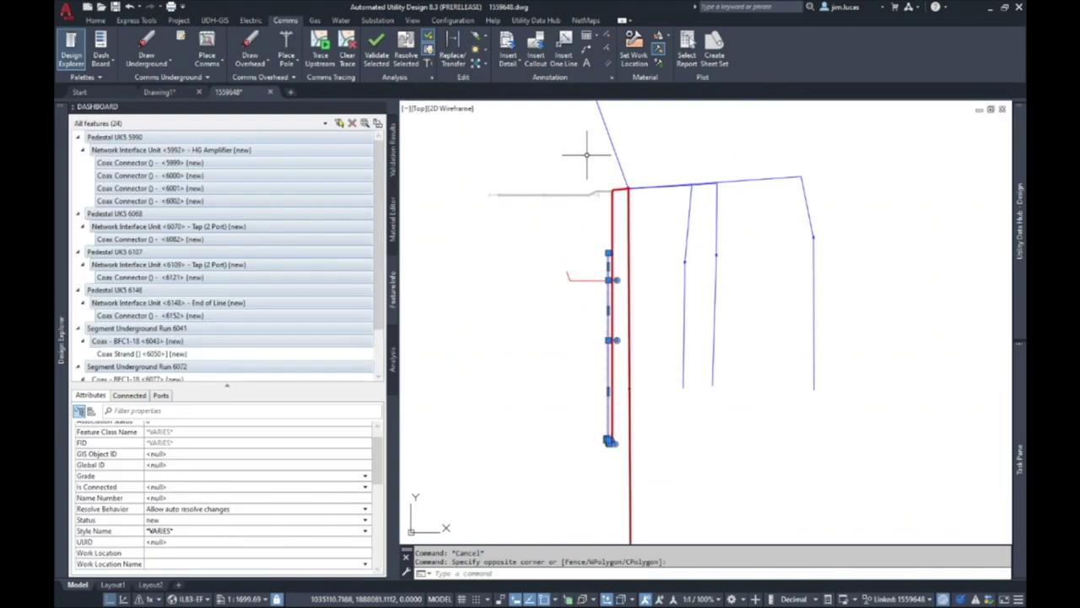
pyautogui.click(636, 59)
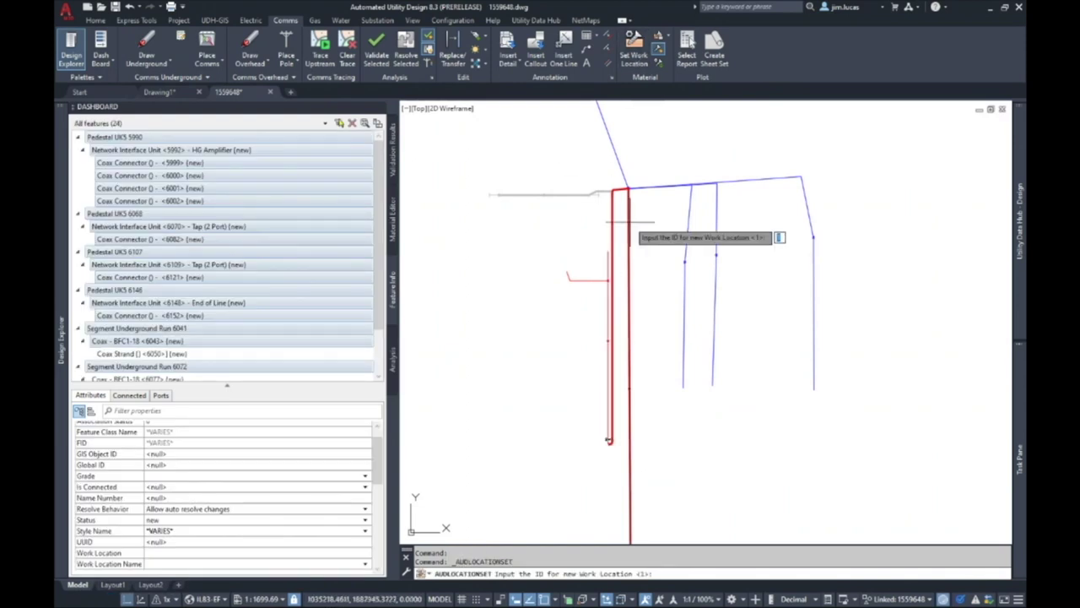
pyautogui.press('Return')
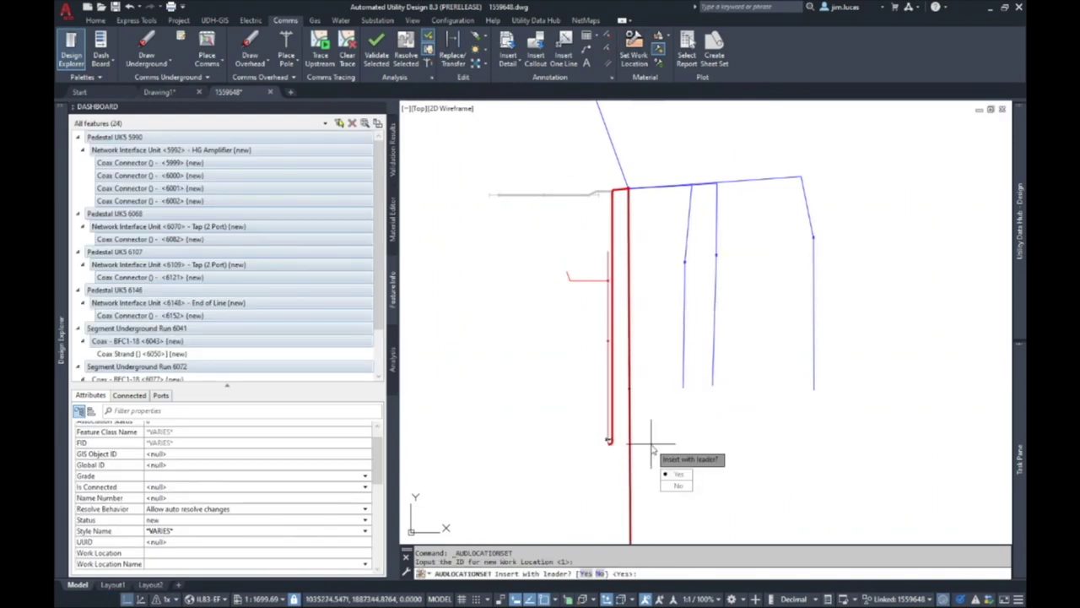
pyautogui.write('n')
pyautogui.press('Return')
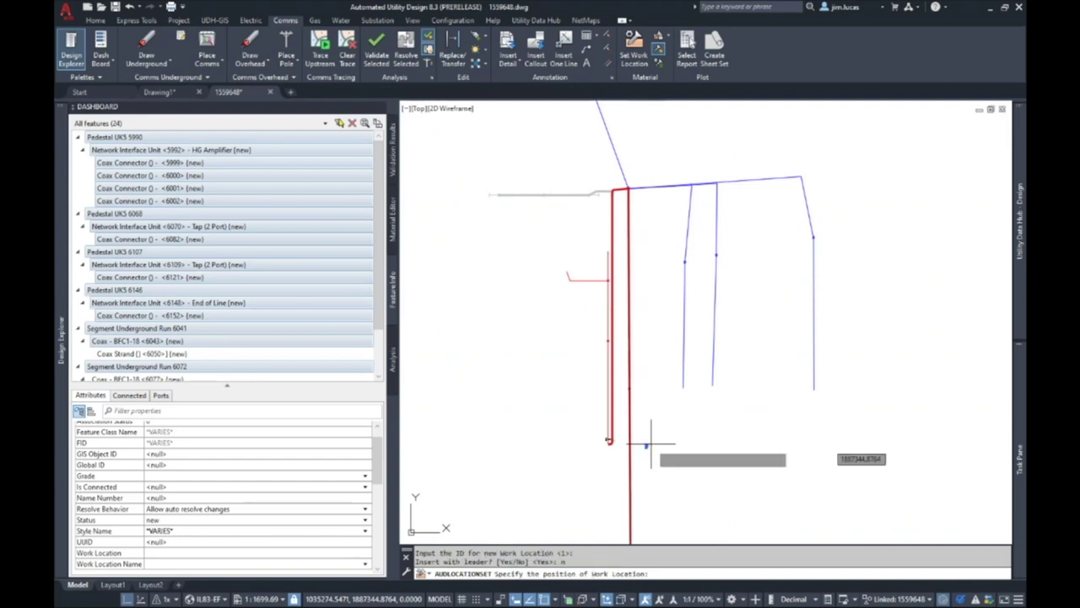
pyautogui.click(600, 445)
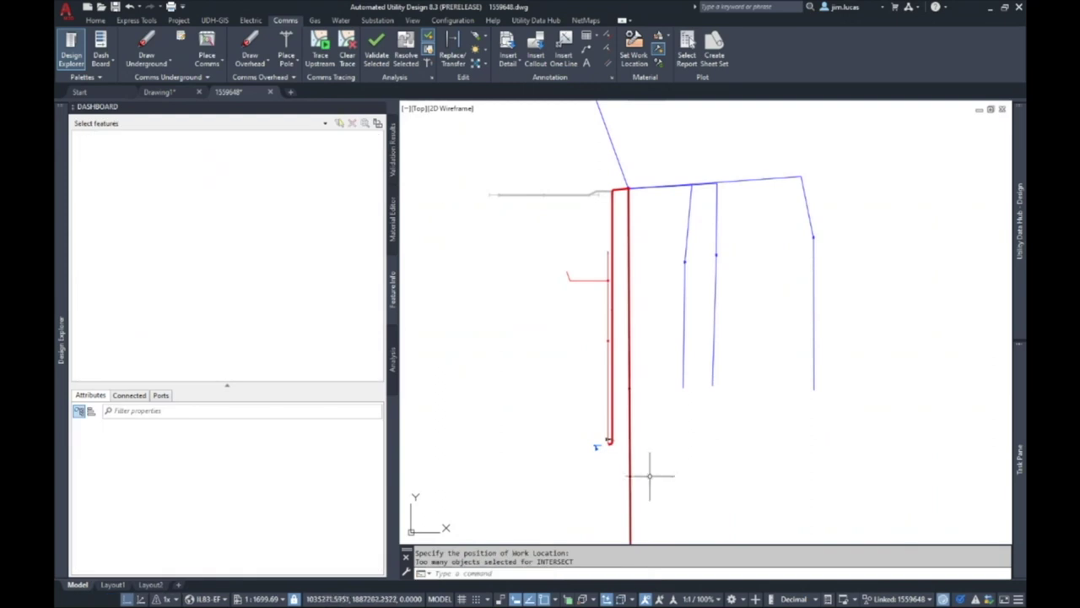
# Step: Open the design's material list and move the Work Location column ahead of the Feature column
pyautogui.scroll(5, 607, 435)
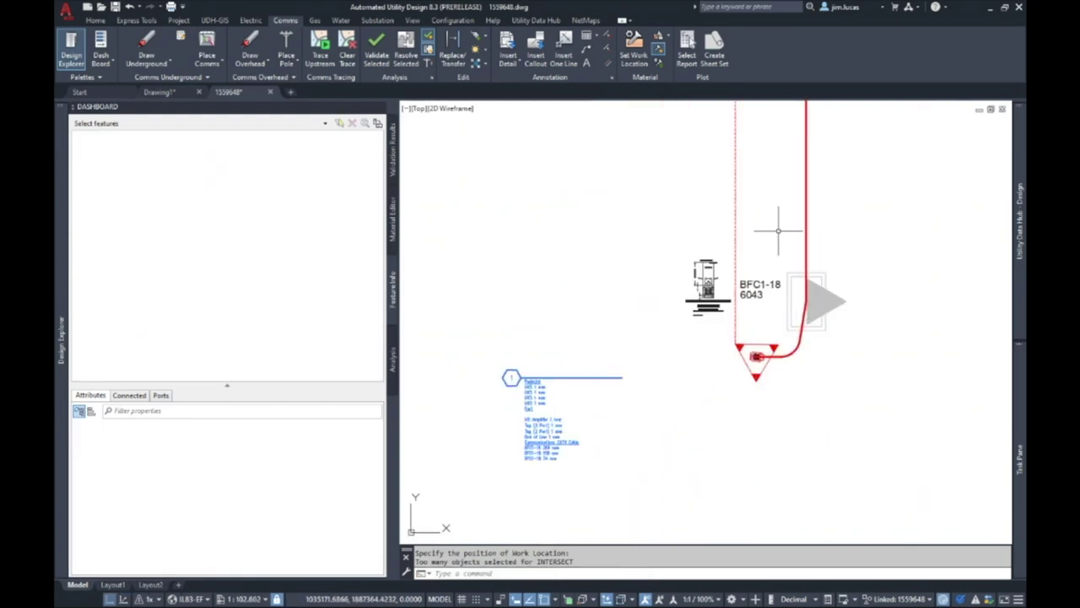
pyautogui.click(393, 232)
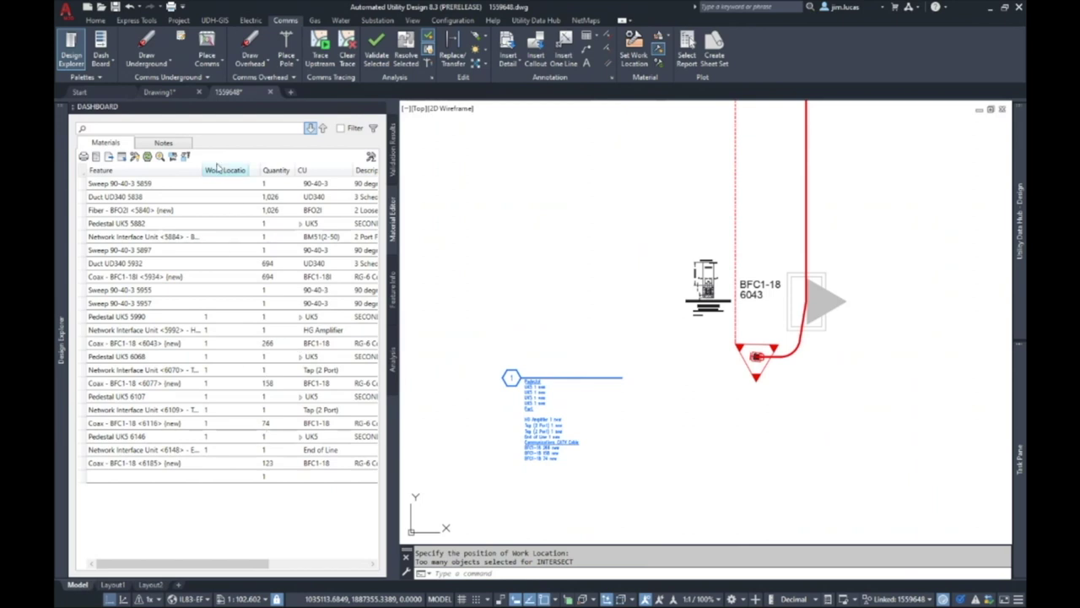
pyautogui.moveTo(186, 171); pyautogui.dragTo(91, 171)
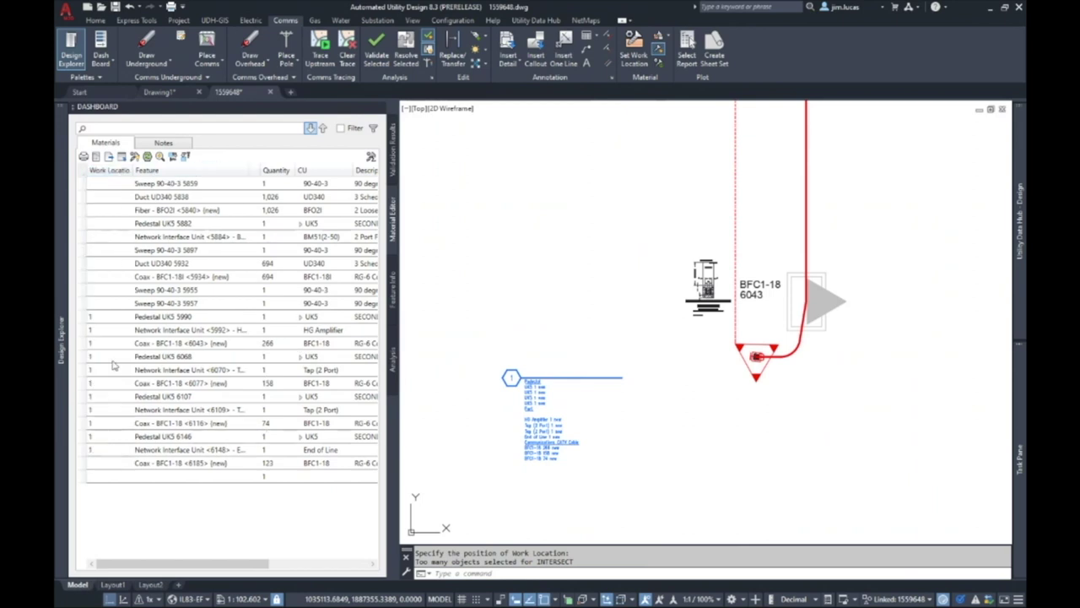